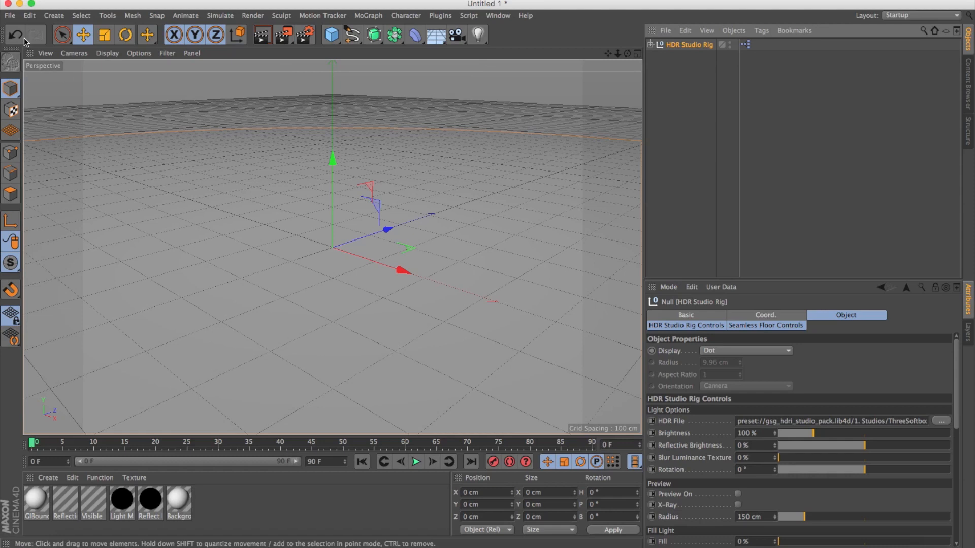
Step: Start a new project and add a disc with an outer radius of 2000 cm
click(10, 15)
click(20, 34)
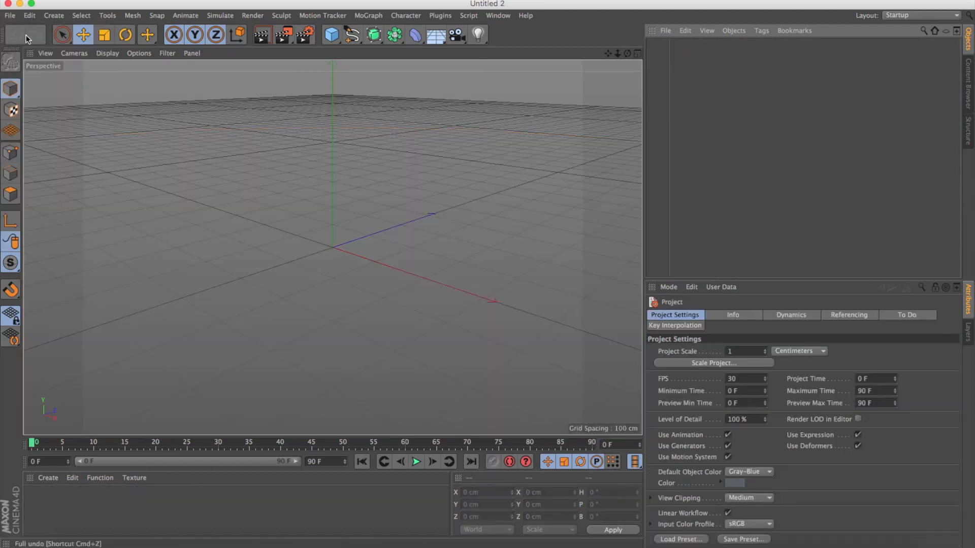
drag(337, 41, 381, 66)
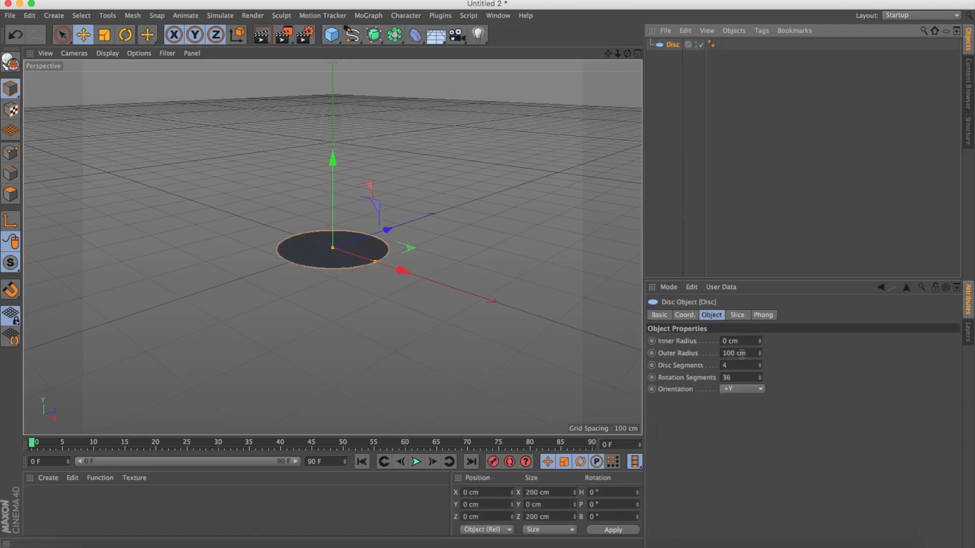
click(707, 353)
text(2000)
key(Return)
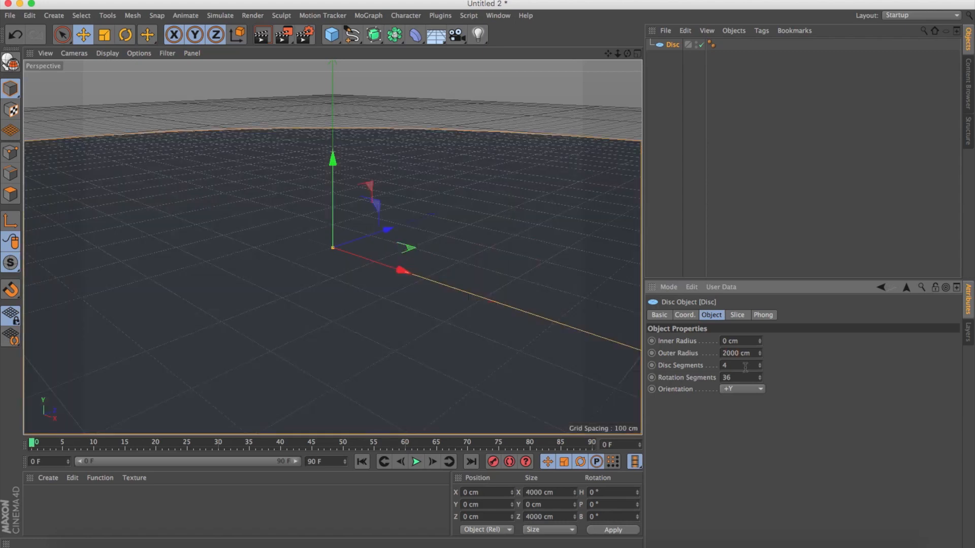
Step: Create a new material and name it GI
double_click(68, 510)
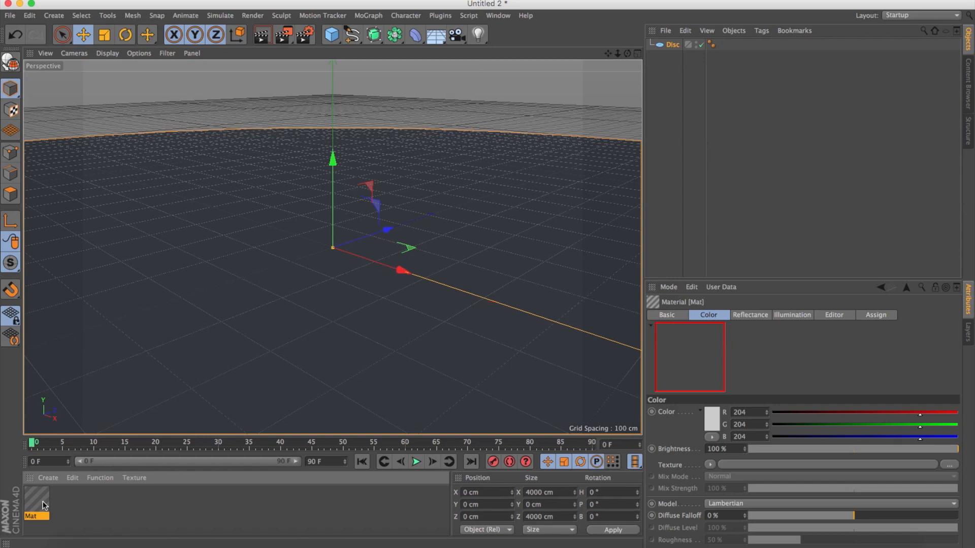
double_click(44, 503)
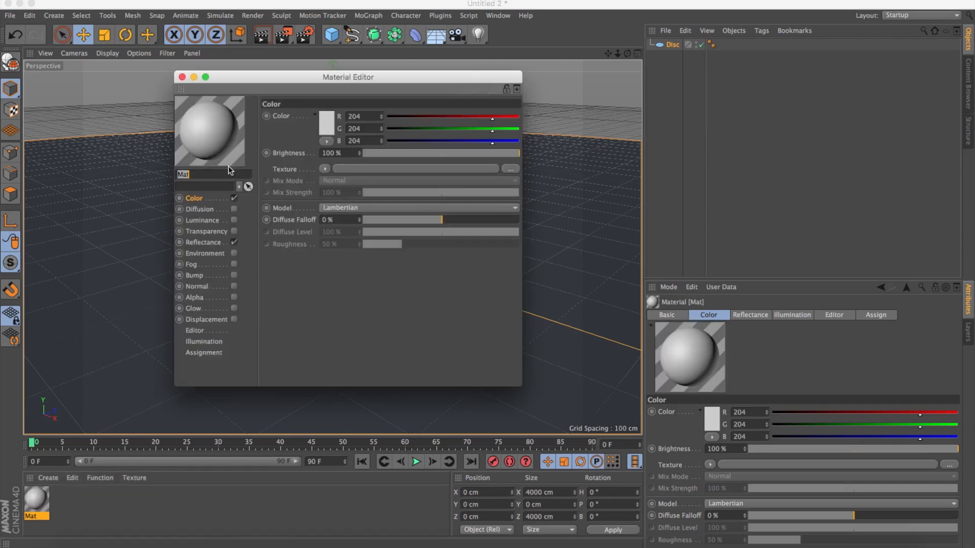
text(GI)
key(Return)
Step: Load a Gradient shader as the GI material's color texture and set its type to 2D - Circular
click(325, 168)
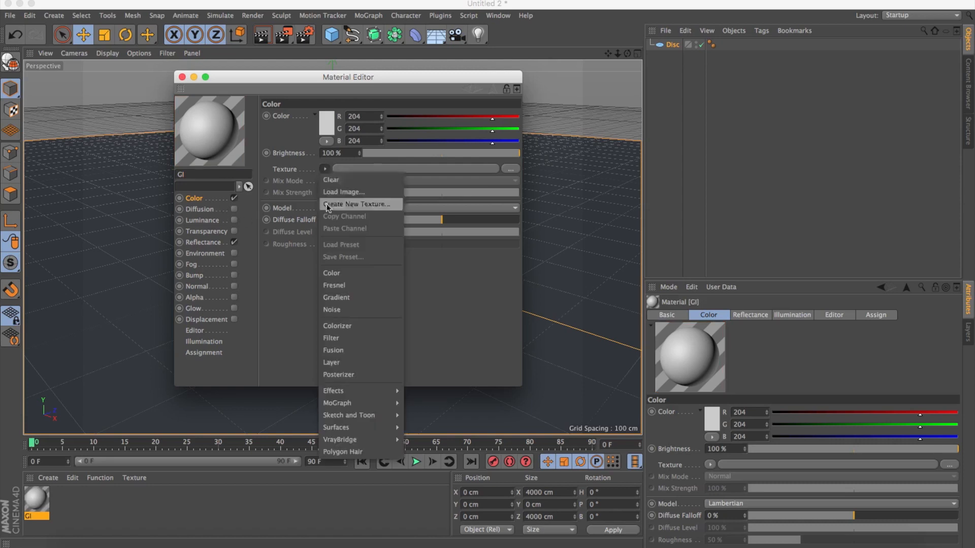
click(346, 299)
click(339, 193)
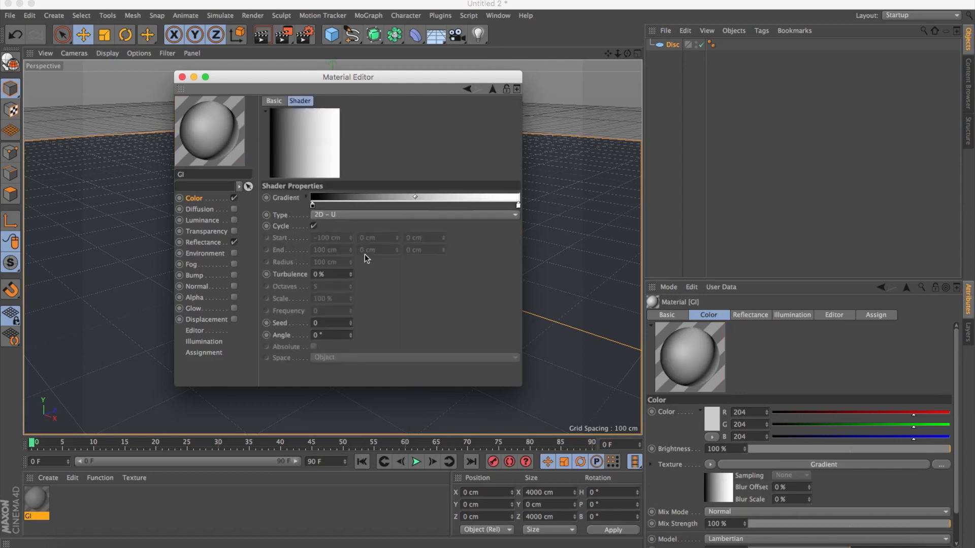
click(361, 215)
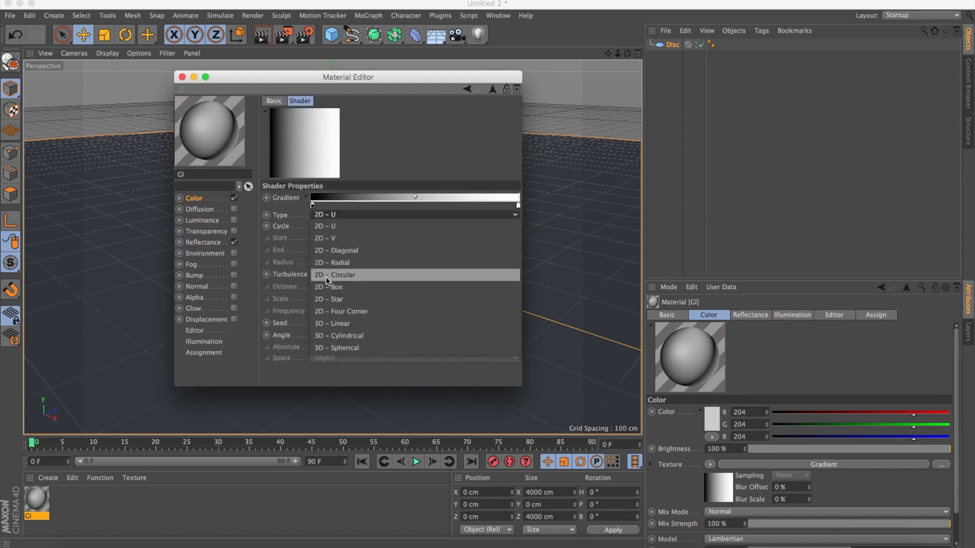
click(352, 275)
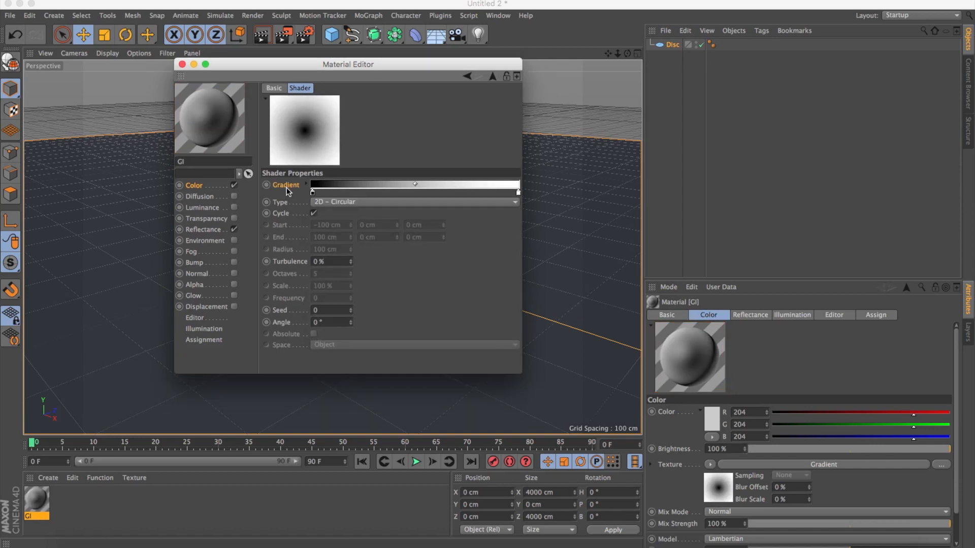
Step: Paste the copied gradient into the shader, with white (RGB 255) for the start knot and grey (RGB 186) for the end knot
right_click(287, 190)
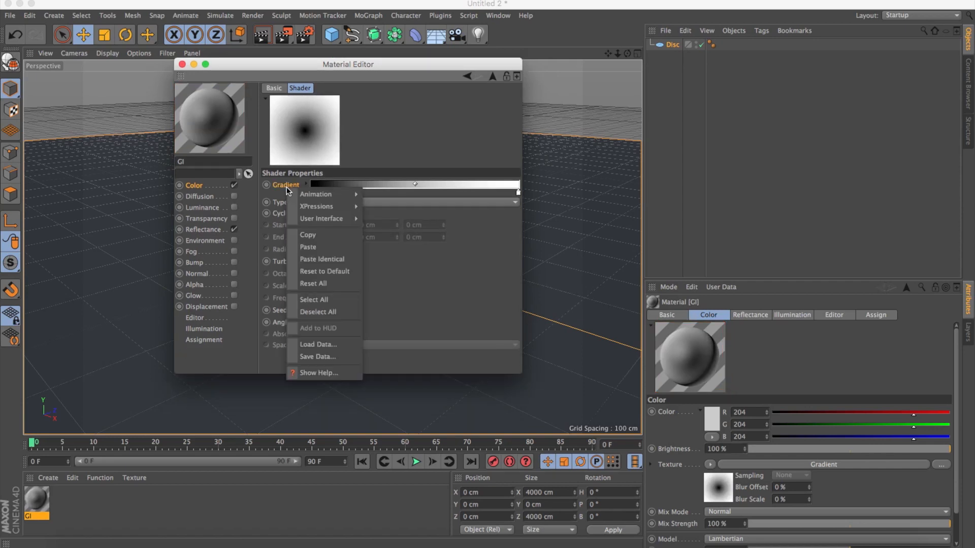
click(309, 248)
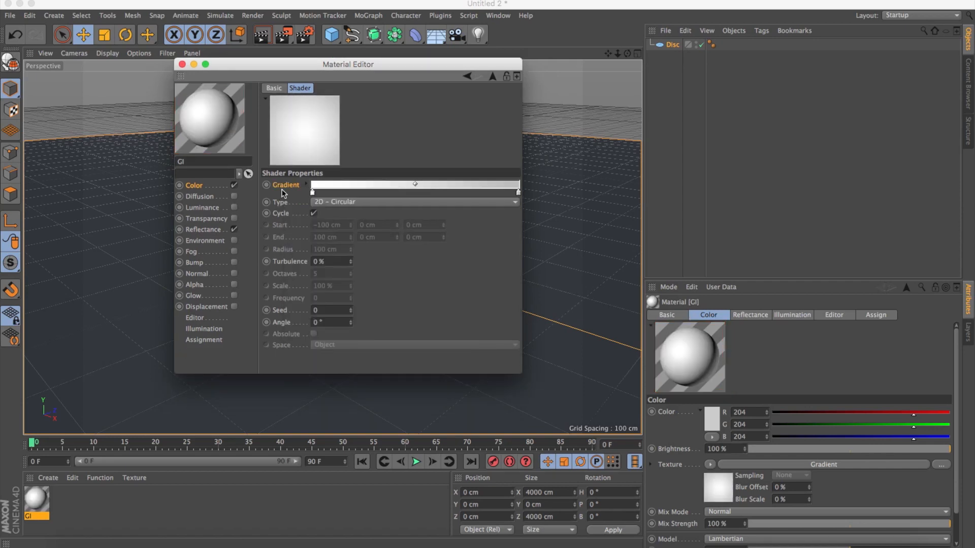
double_click(311, 193)
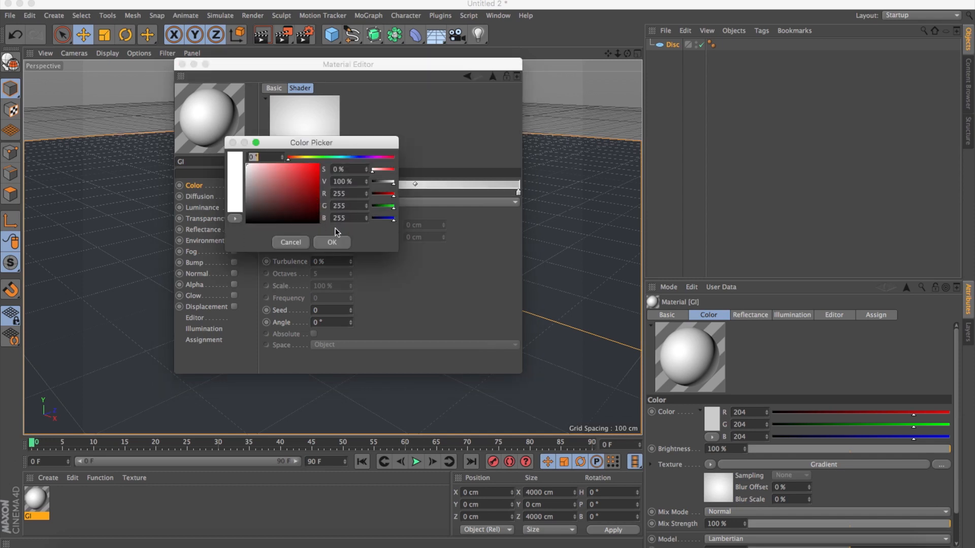
click(341, 249)
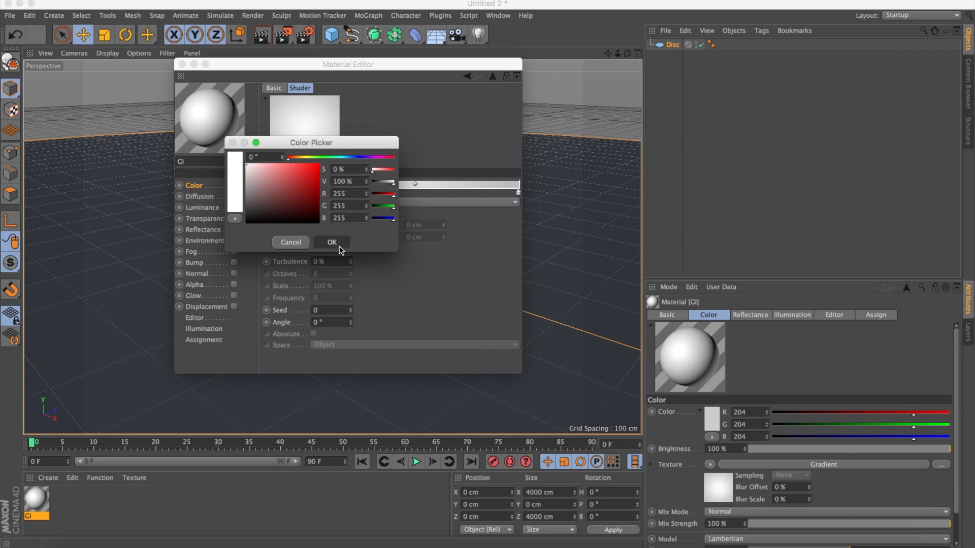
double_click(518, 194)
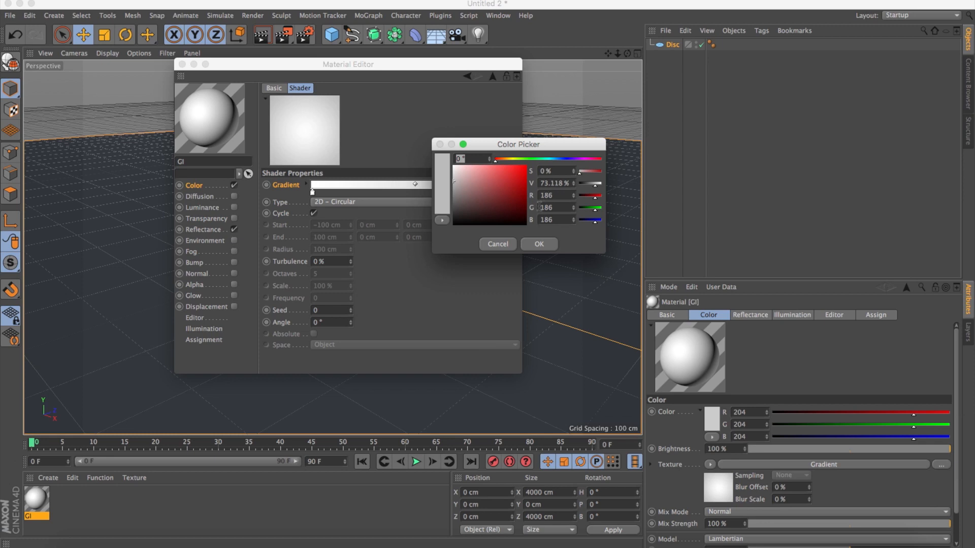
click(552, 245)
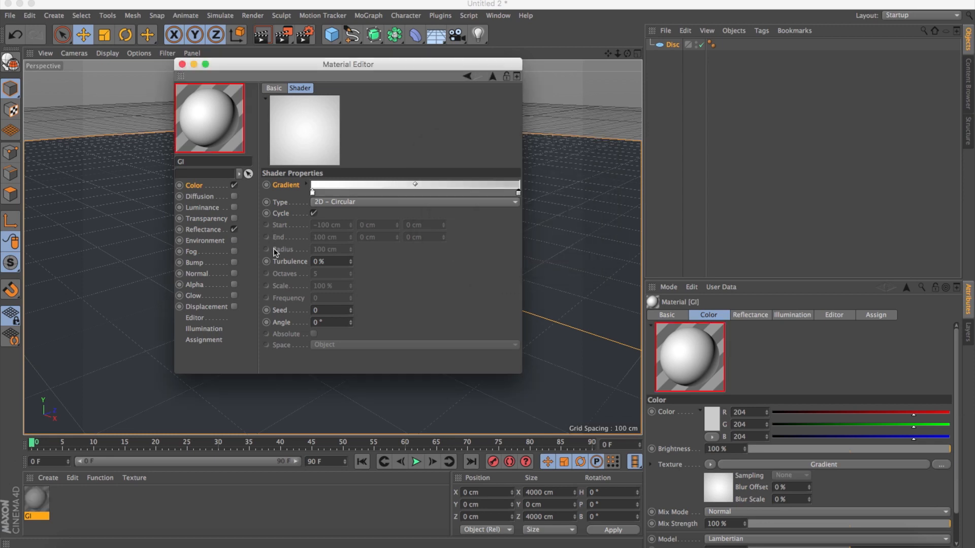
Step: Return to the color channel, close the material editor and apply the GI material to the disc
click(197, 186)
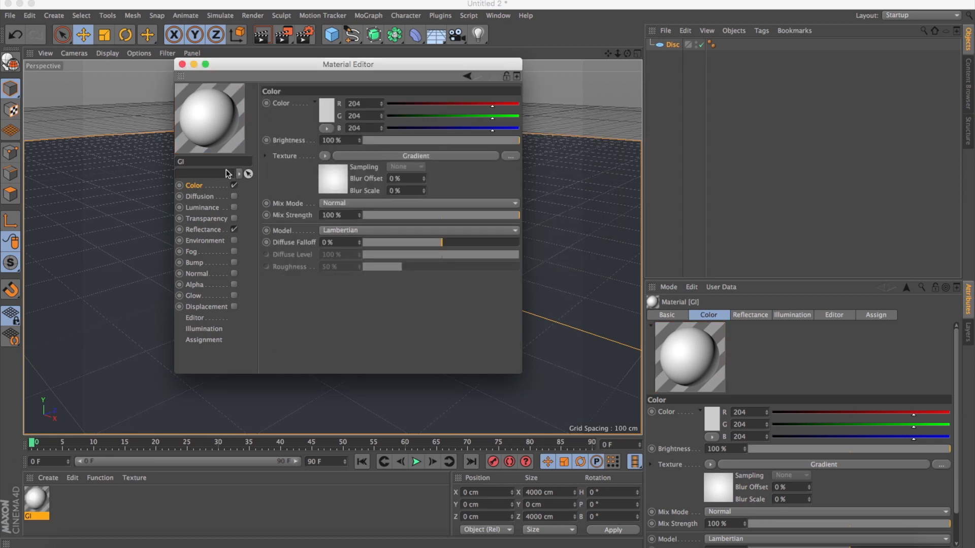
click(181, 63)
drag(40, 500, 678, 46)
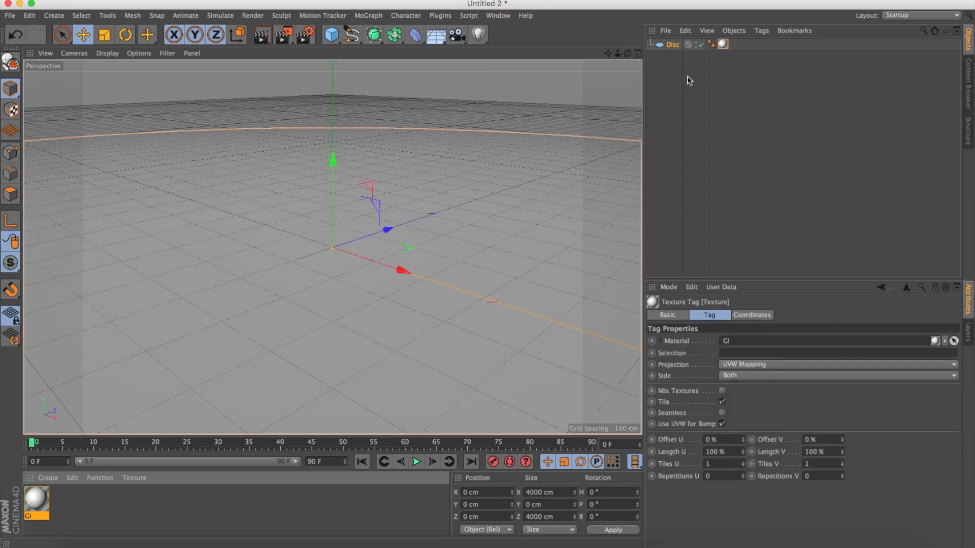
Step: Add a Compositing tag to the disc
click(674, 46)
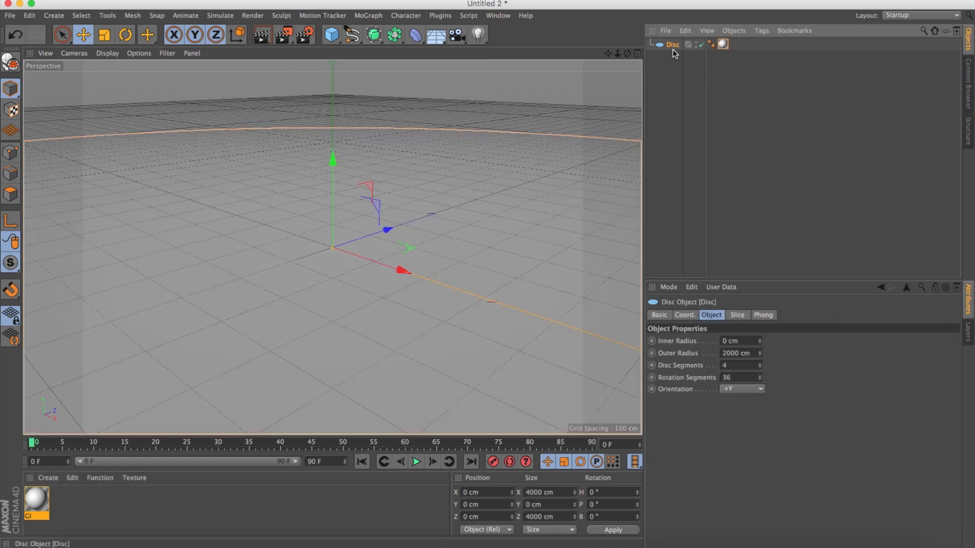
click(762, 31)
mouse_move(774, 48)
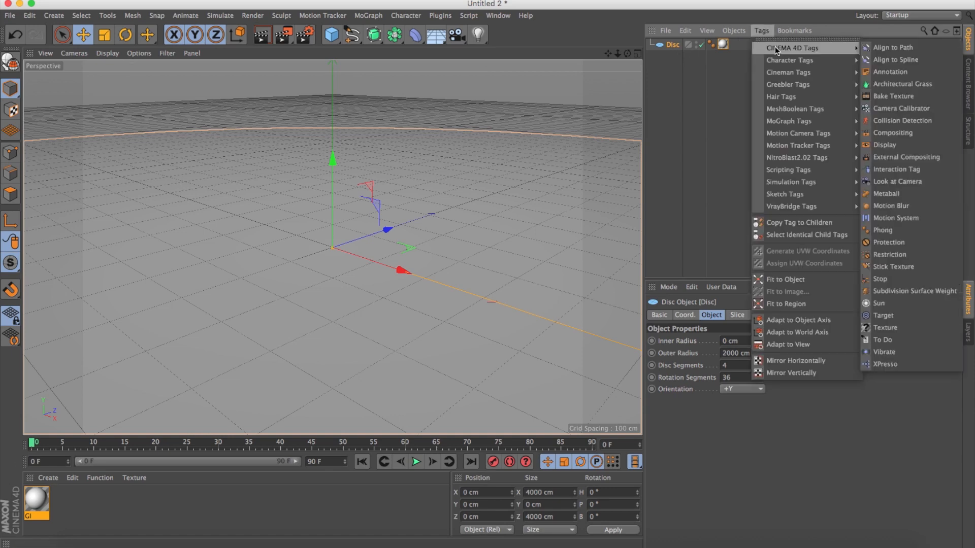
click(893, 132)
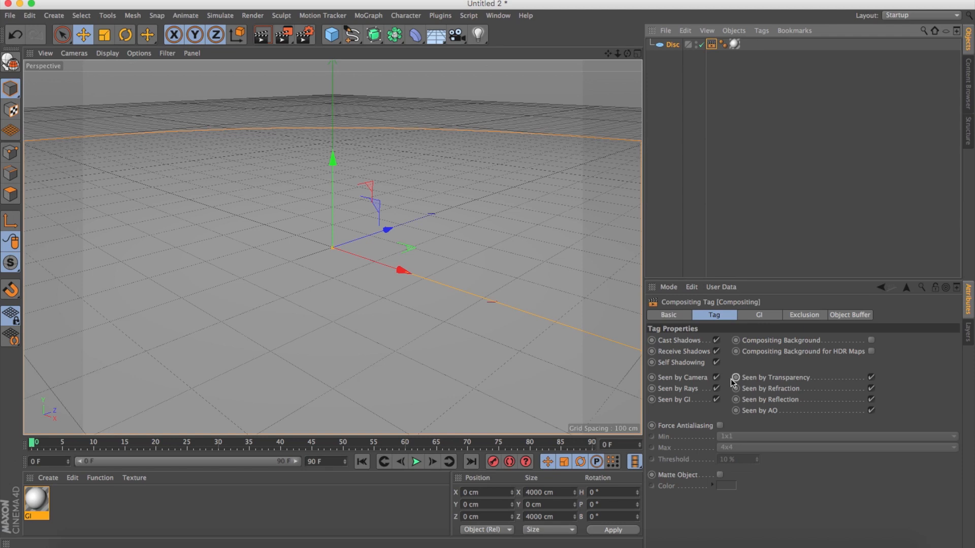
Step: Disable all shadow and visibility options in the disc's Compositing tag except Seen by Rays and Seen by GI
click(669, 402)
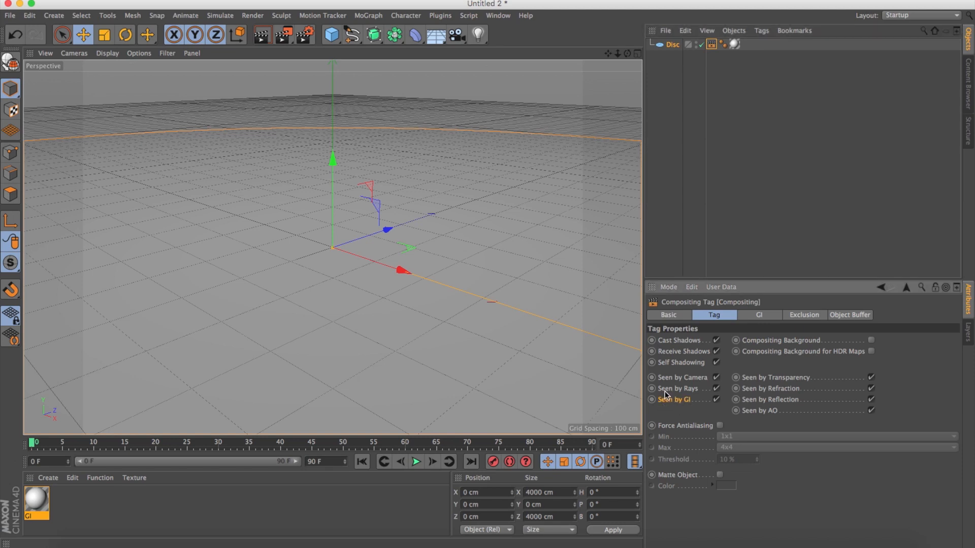
click(717, 377)
click(717, 362)
click(717, 351)
click(716, 341)
click(871, 377)
click(871, 388)
click(872, 400)
click(871, 410)
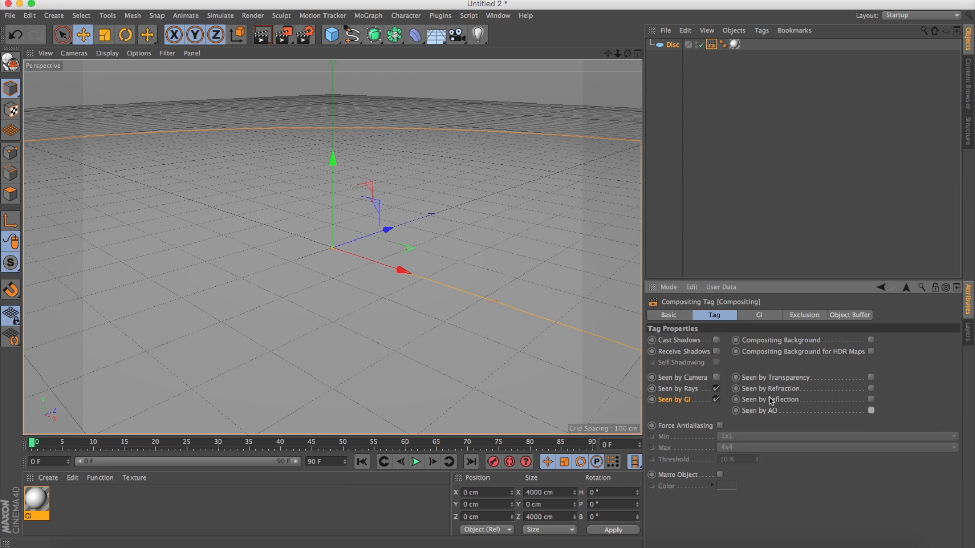
click(736, 198)
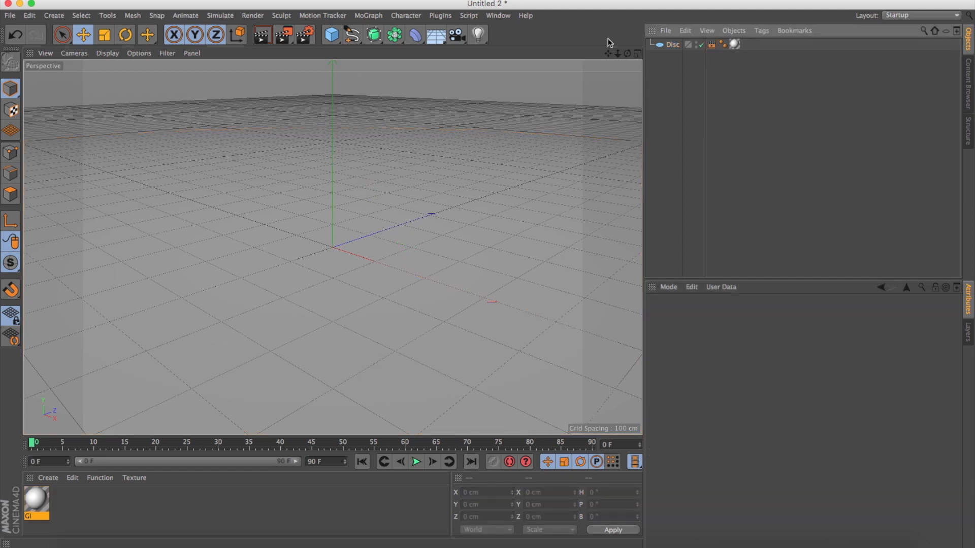
Step: Add two Floor objects to the scene
click(436, 34)
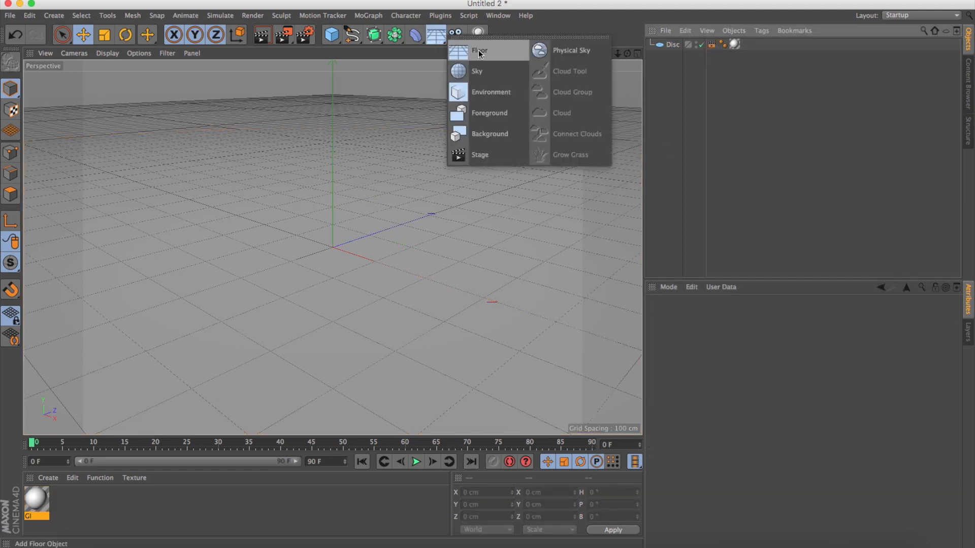
click(479, 51)
click(439, 35)
click(472, 57)
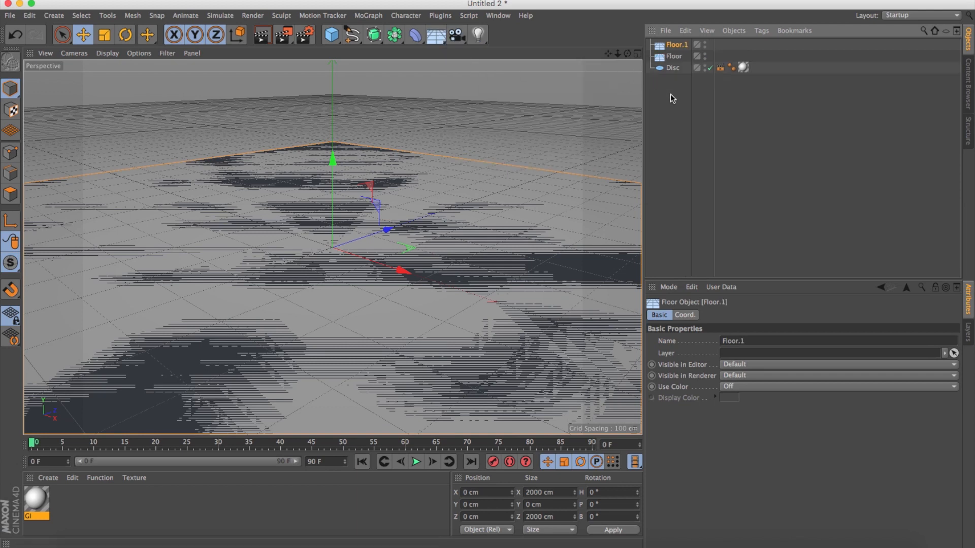
Step: Rename the first floor object as "visible floor"
click(674, 57)
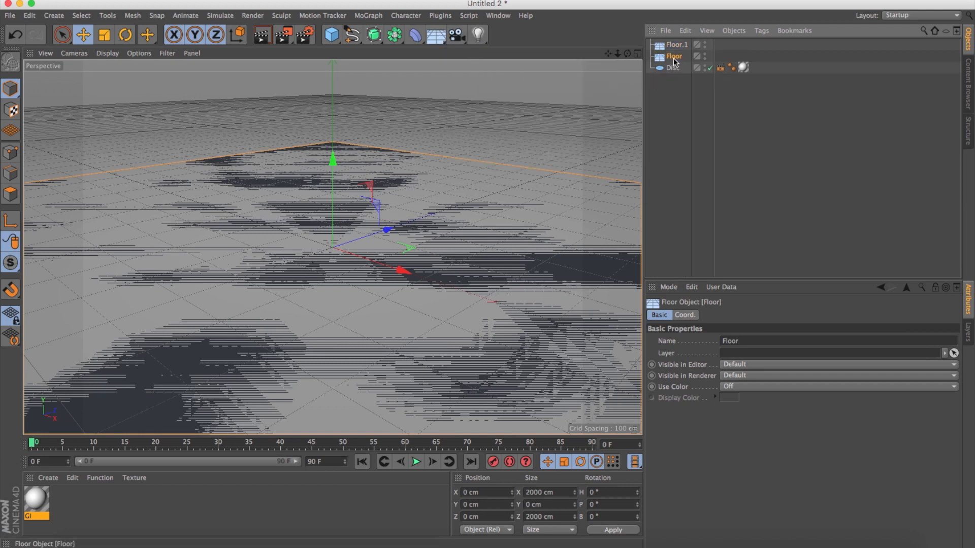
double_click(678, 56)
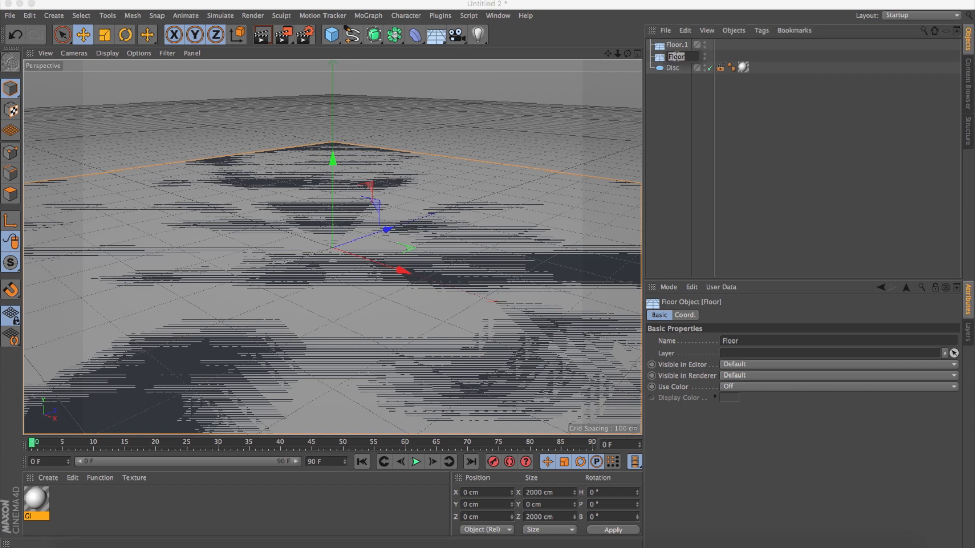
text(visible)
click(679, 86)
Step: Rename the second floor object as "reflection floor"
click(678, 45)
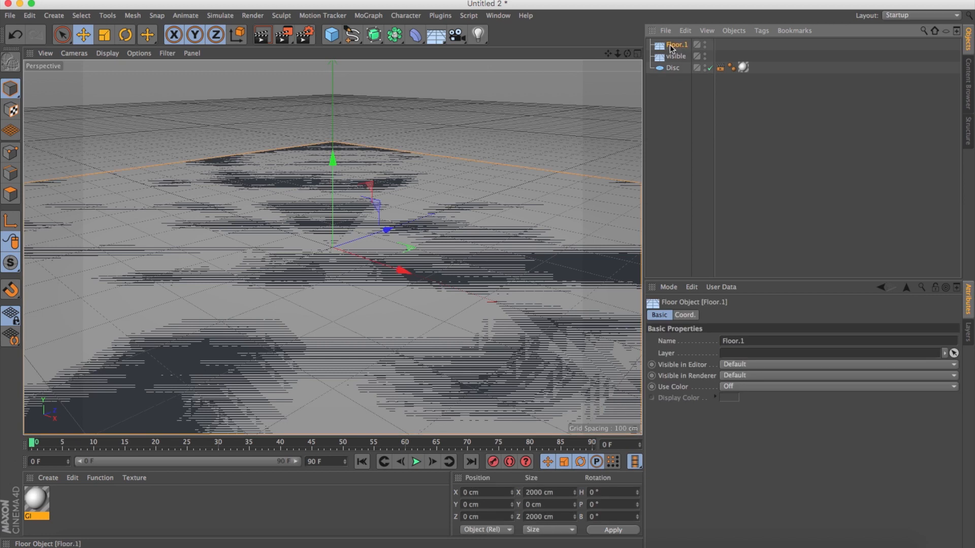
double_click(669, 44)
text(in)
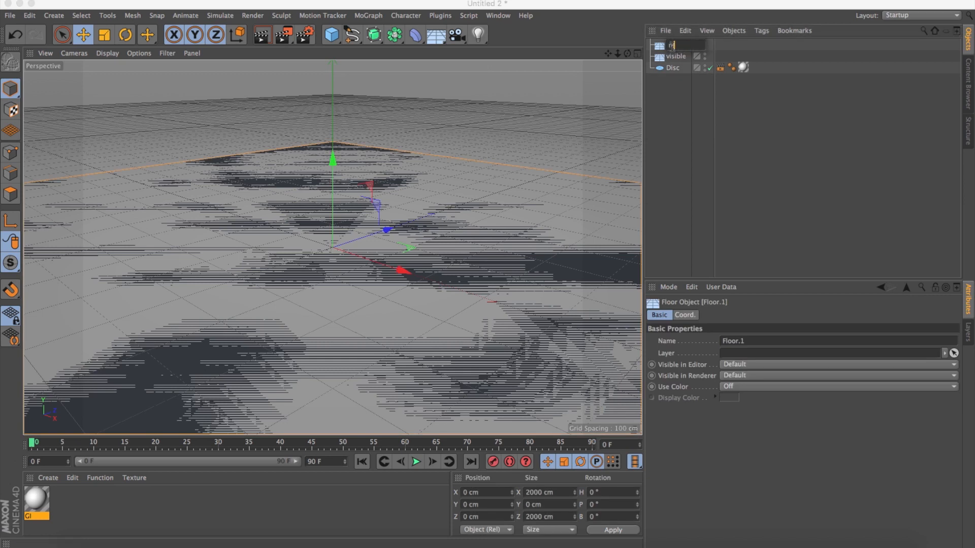
text(flection floor)
key(Return)
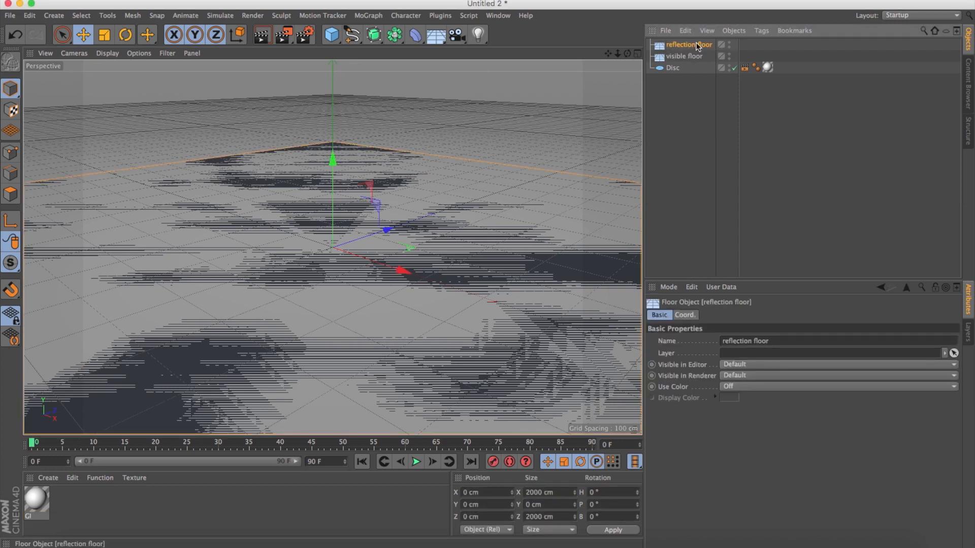
Step: Create a new material named "reflectio floor" and load a Colorizer shader as its color texture
double_click(96, 512)
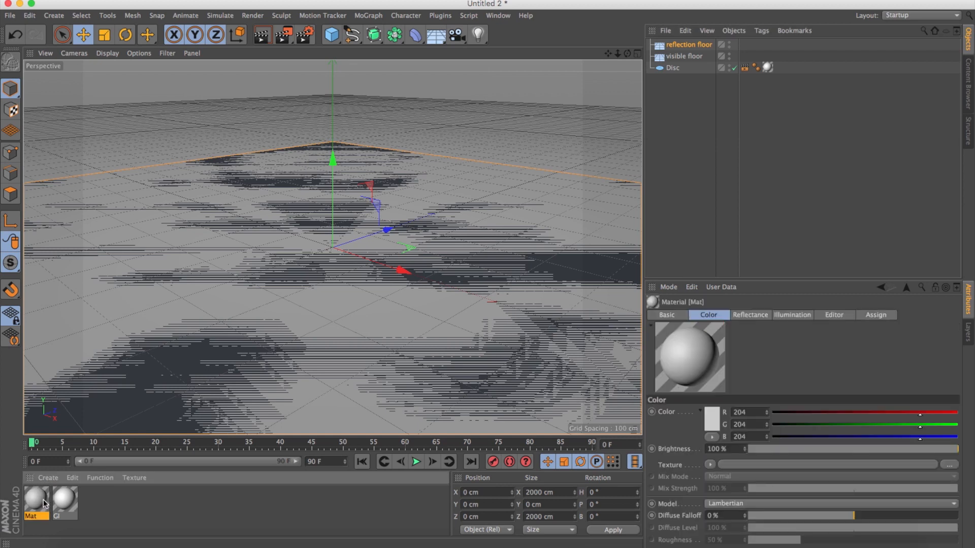
double_click(38, 500)
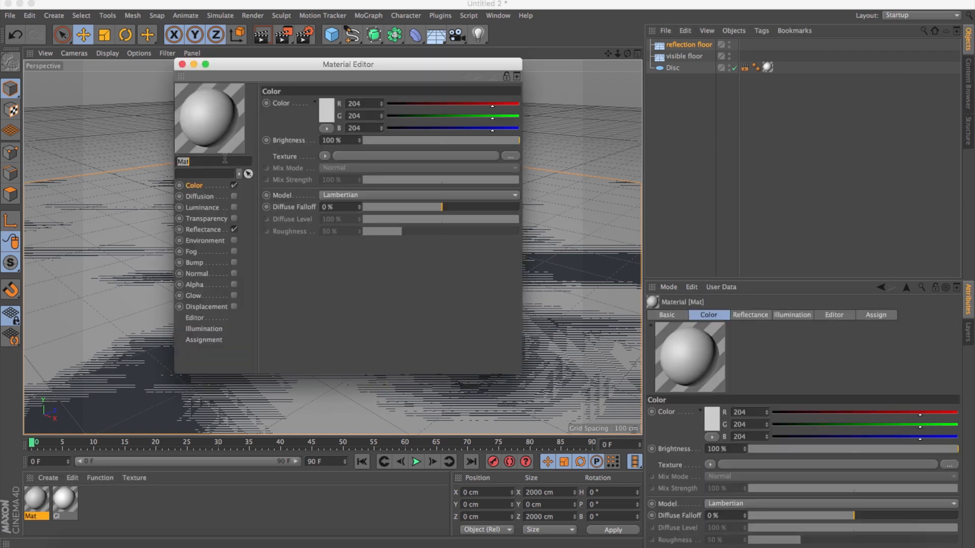
text(reflectio floor)
key(Return)
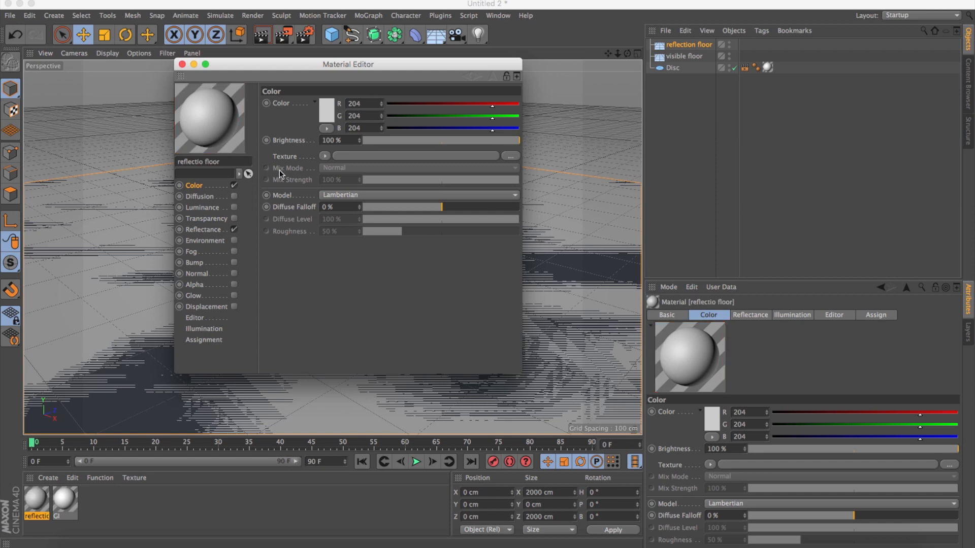
click(326, 156)
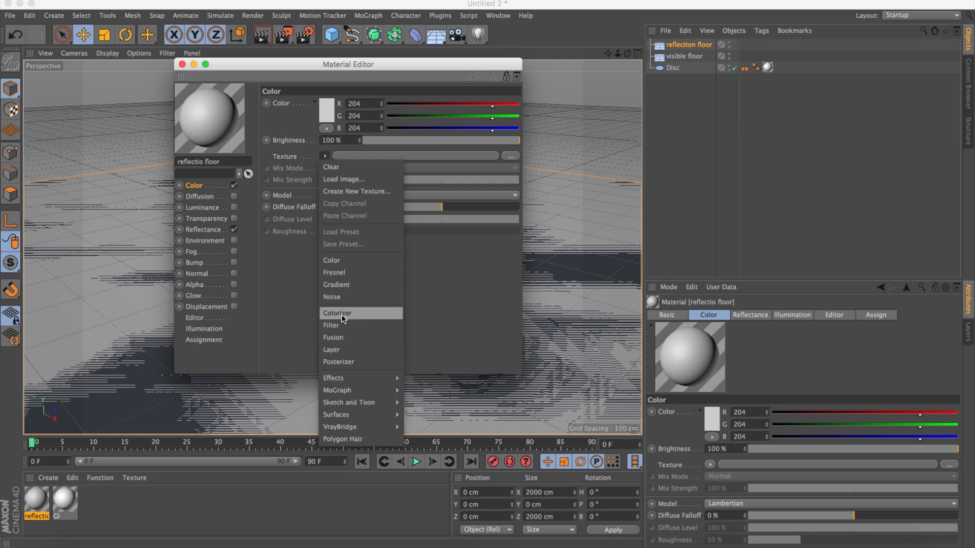
click(358, 315)
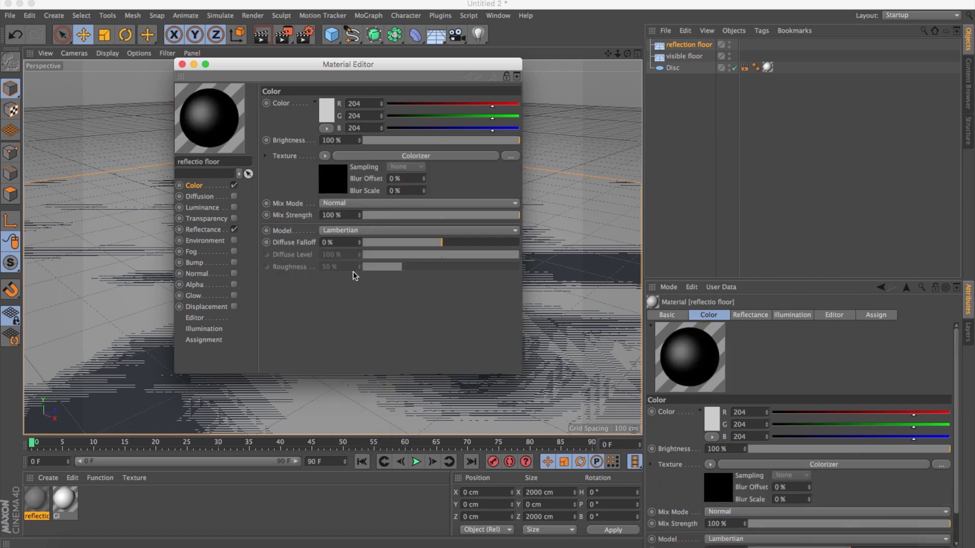
Step: Paste the copied white-to-grey gradient into the color channel's Colorizer and load a second Colorizer as its texture
click(365, 156)
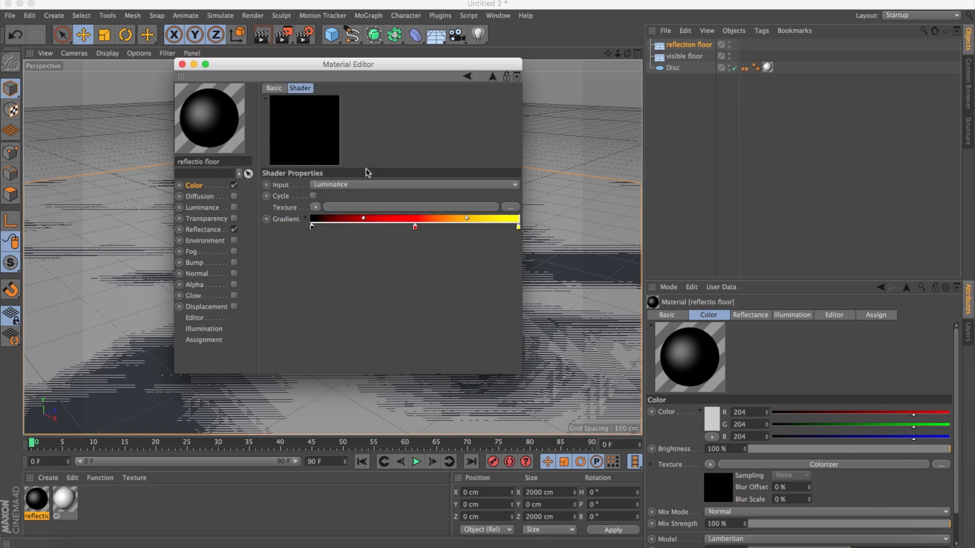
right_click(288, 221)
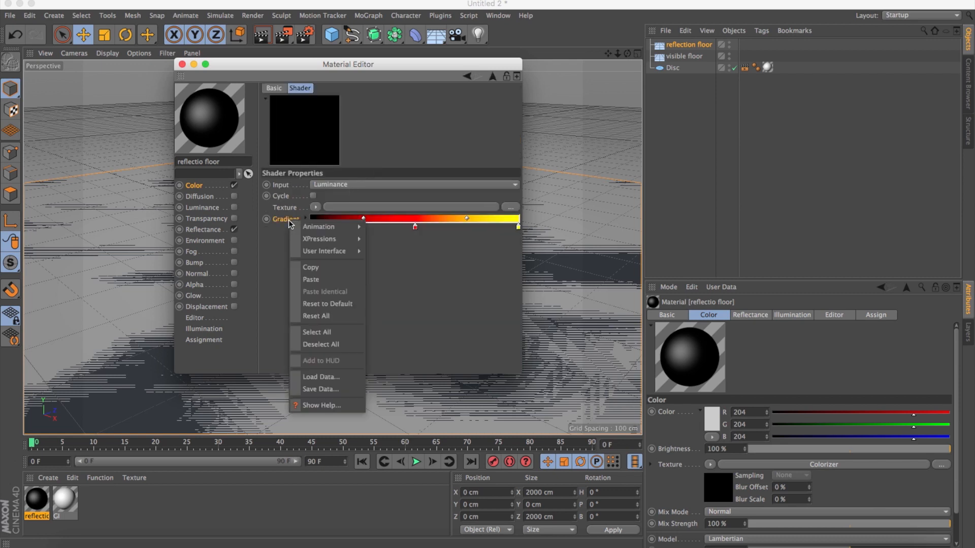
click(318, 281)
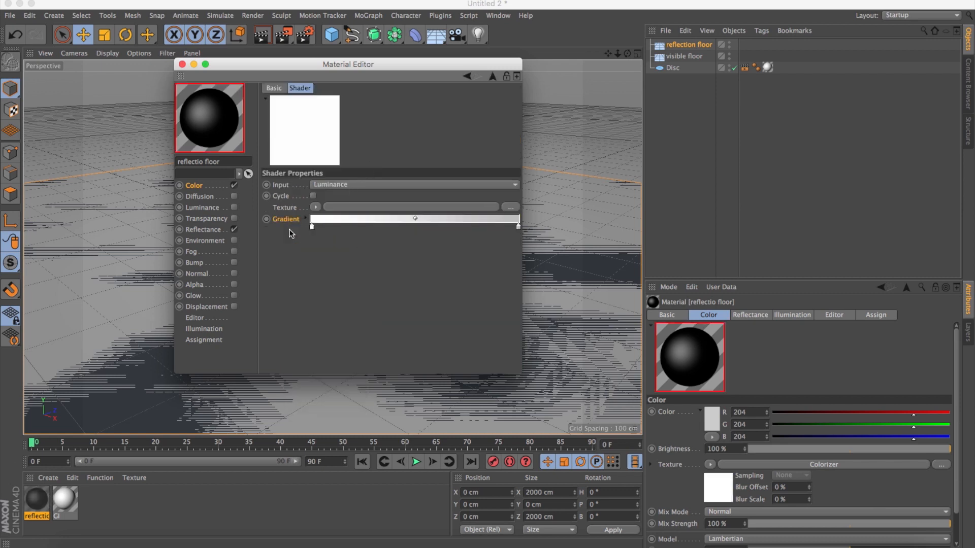
click(315, 207)
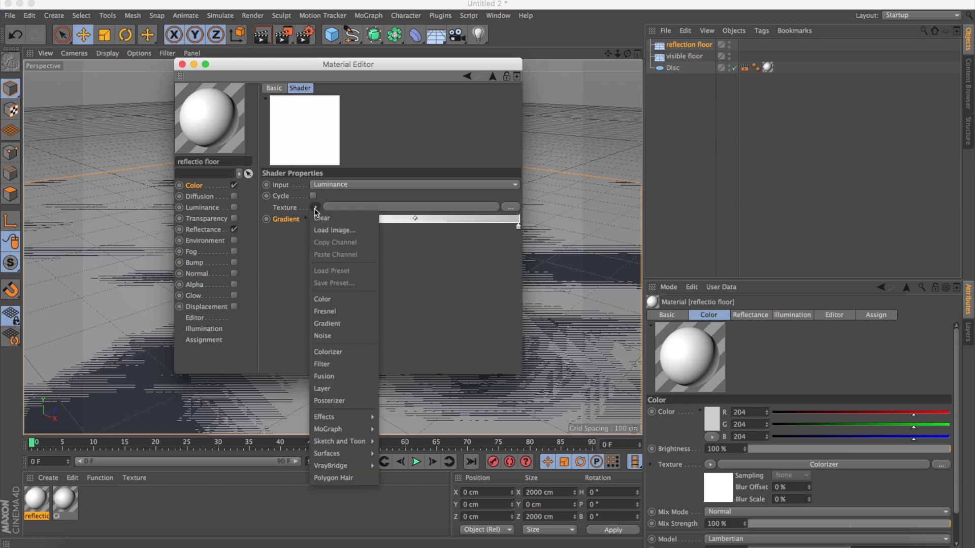
click(337, 352)
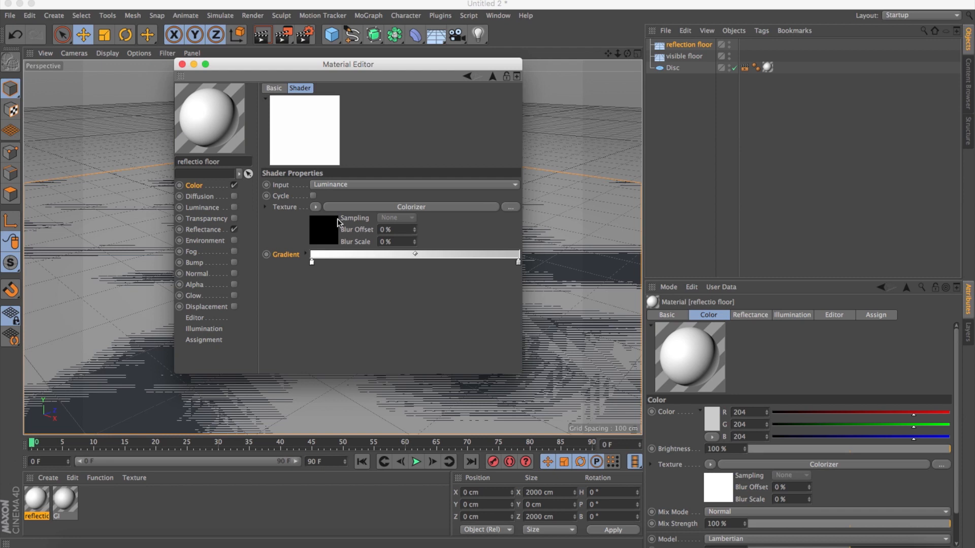
Step: Paste the same gradient into the nested Colorizer and change its end knot to black
right_click(291, 219)
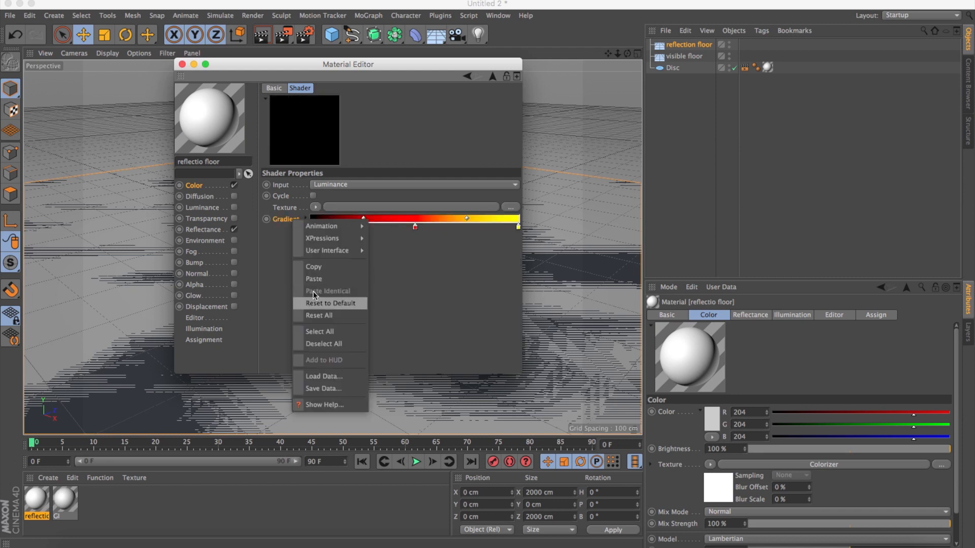
click(318, 277)
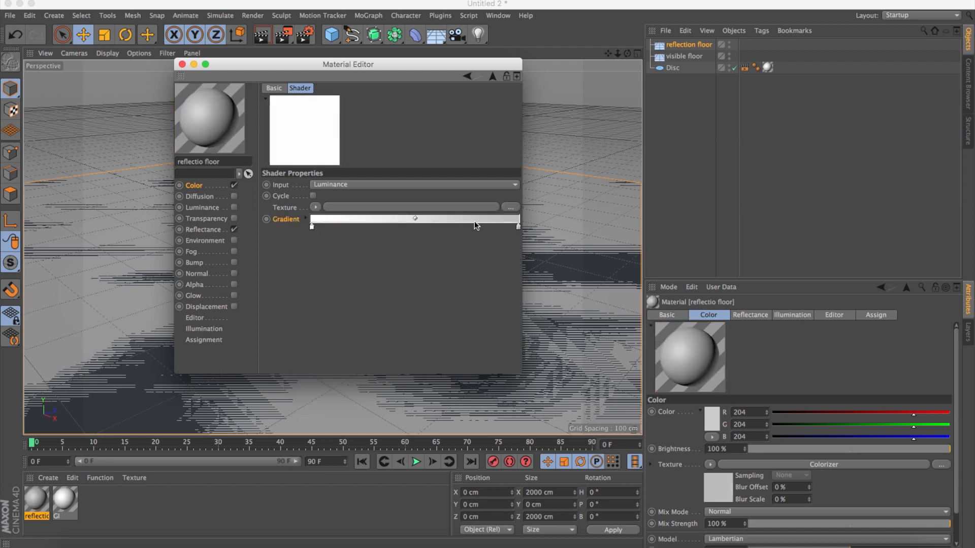
double_click(519, 227)
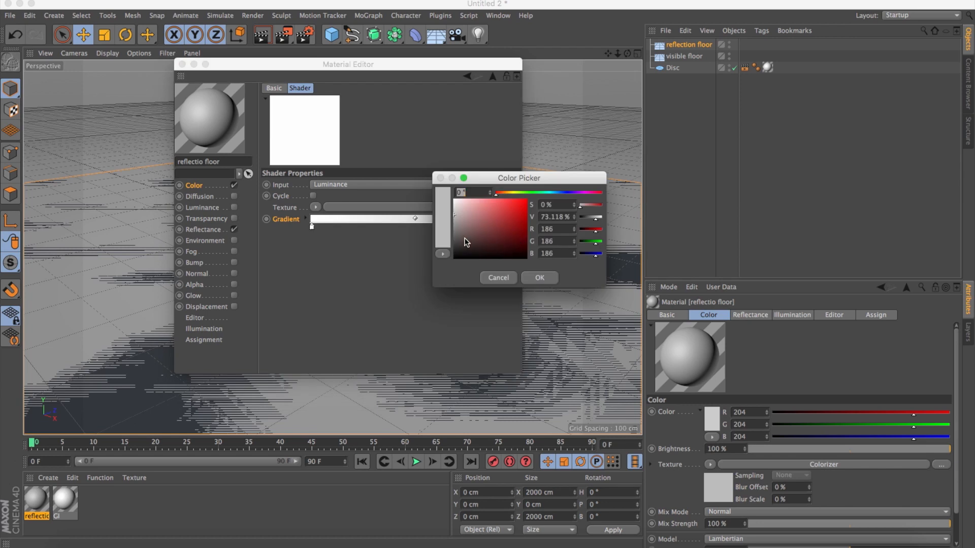
drag(466, 243, 465, 258)
click(540, 277)
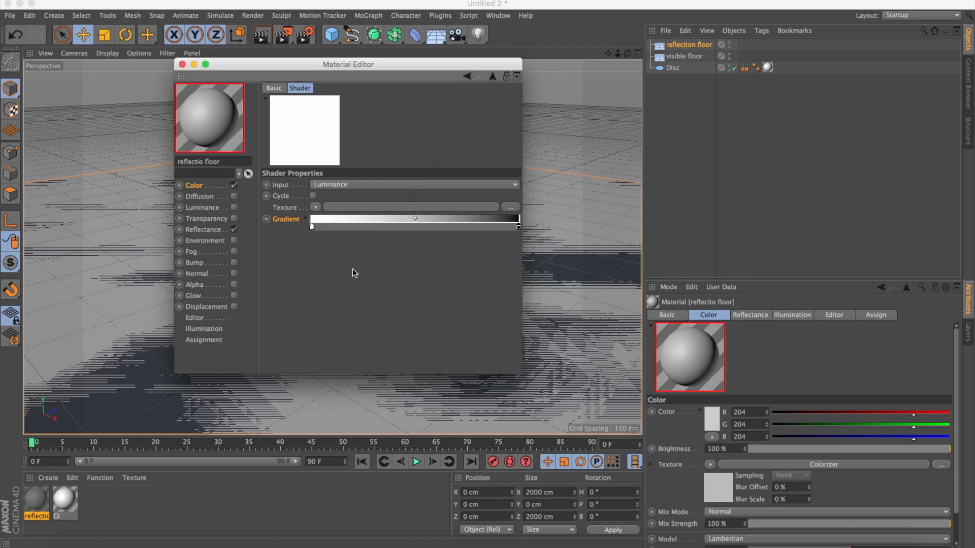
Step: Load a Proximal shader as the nested Colorizer's texture and add the visible floor to its objects
click(318, 208)
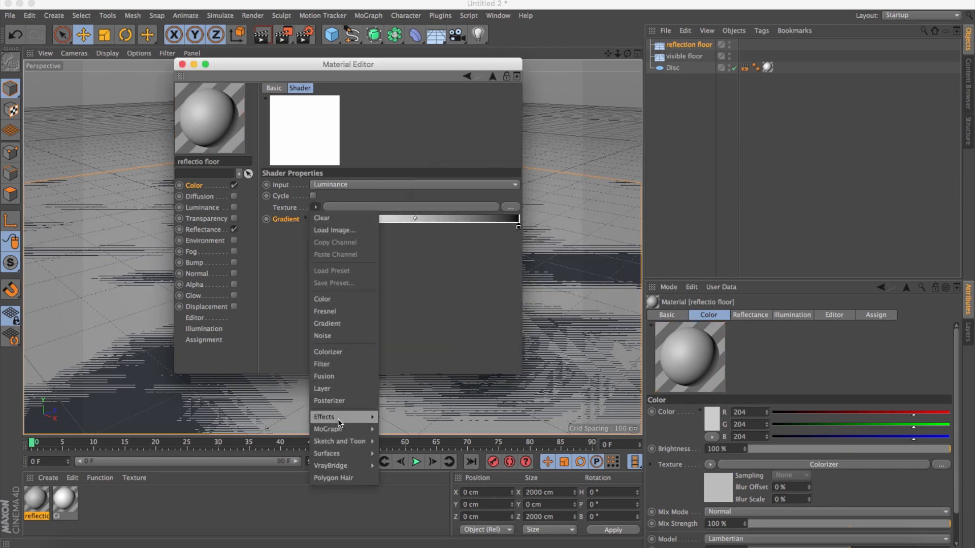
mouse_move(338, 420)
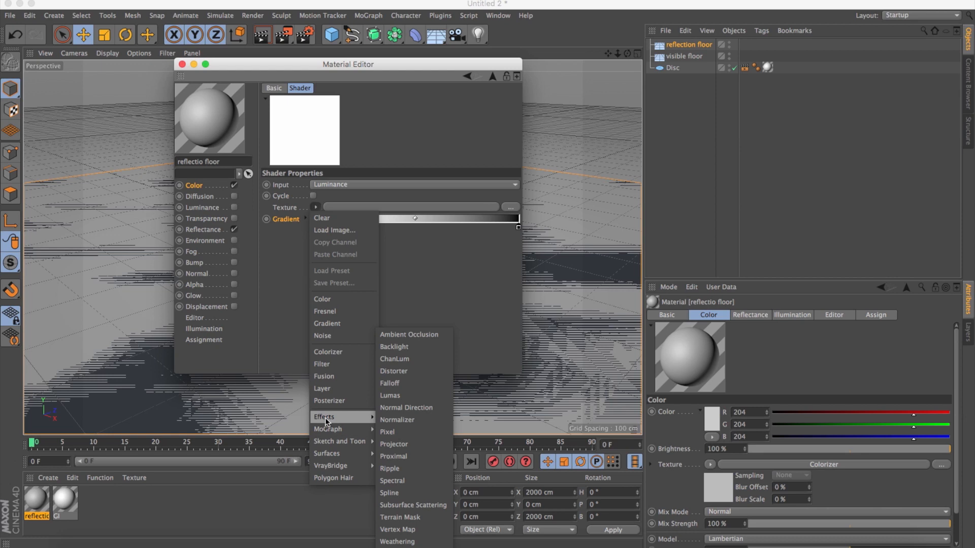
click(409, 457)
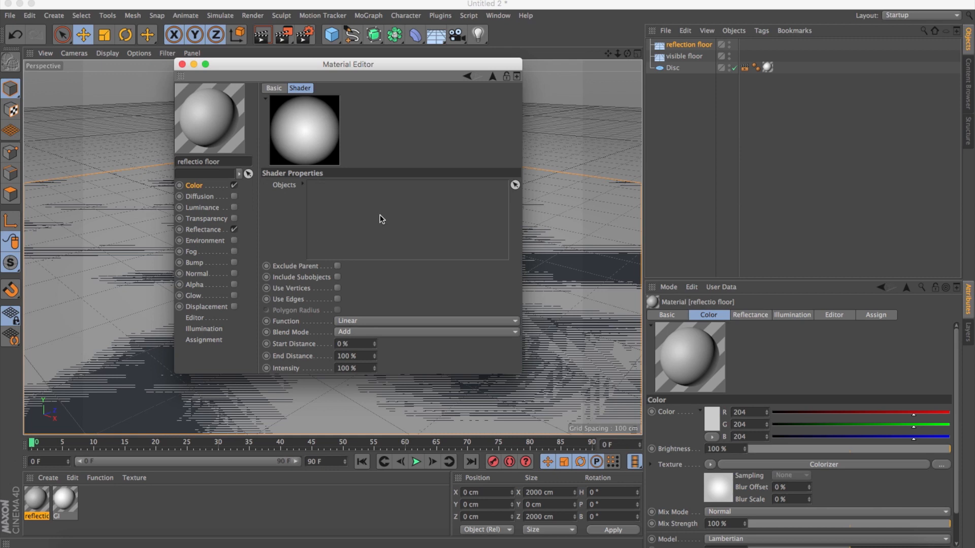
click(678, 57)
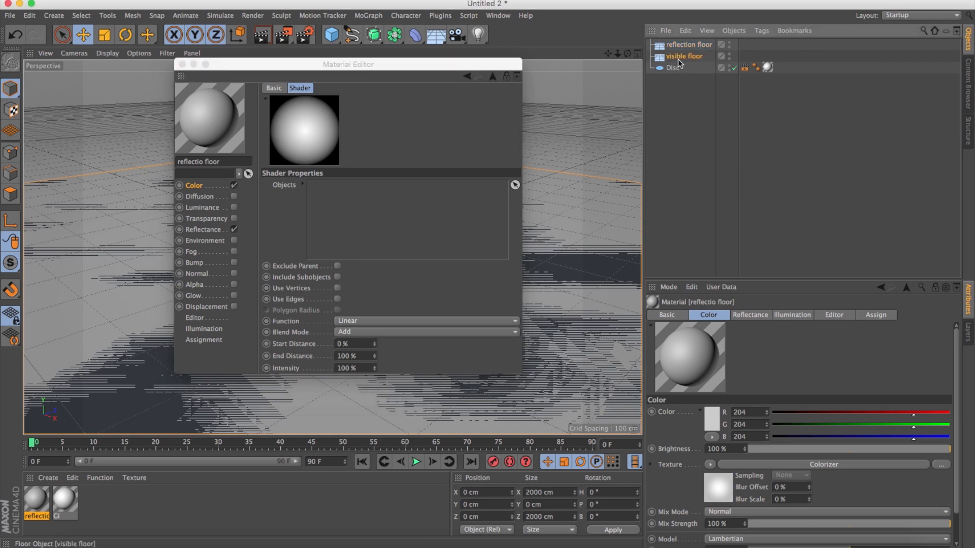
drag(684, 62, 374, 208)
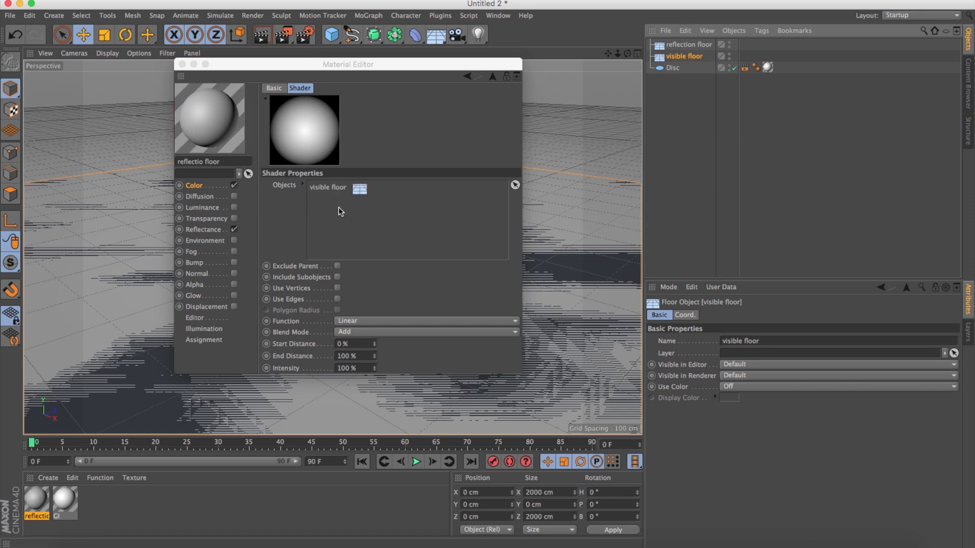
Step: Set the color channel's Proximal shader to the Smooth function with a start distance of 1000% and an end distance of 2000%
click(350, 321)
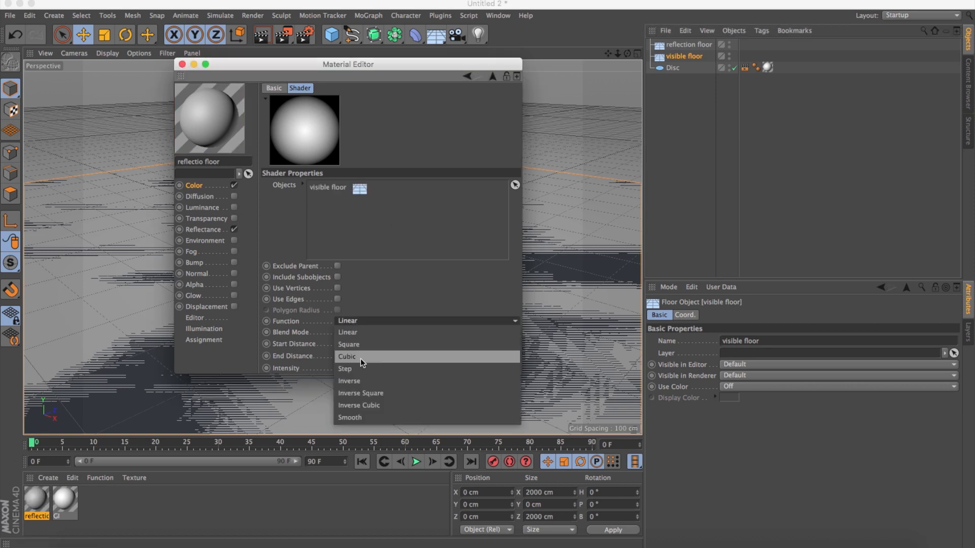
click(361, 418)
drag(363, 345, 336, 345)
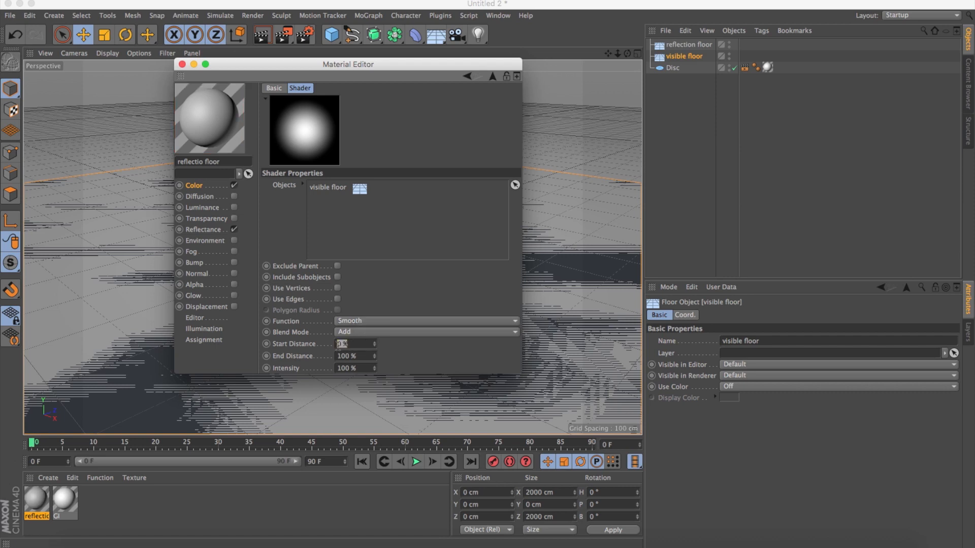
text(1000)
key(Return)
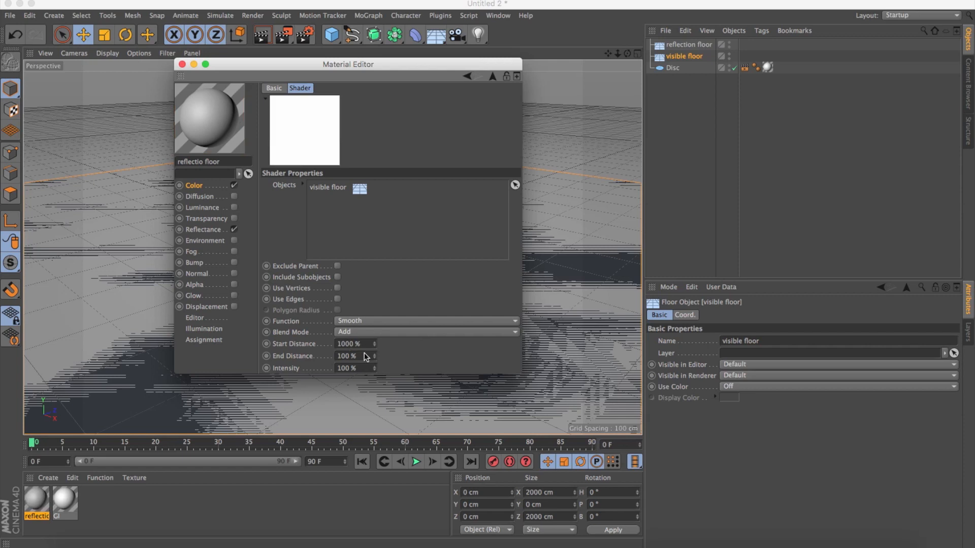
drag(362, 356, 325, 356)
text(2000)
key(Return)
click(195, 186)
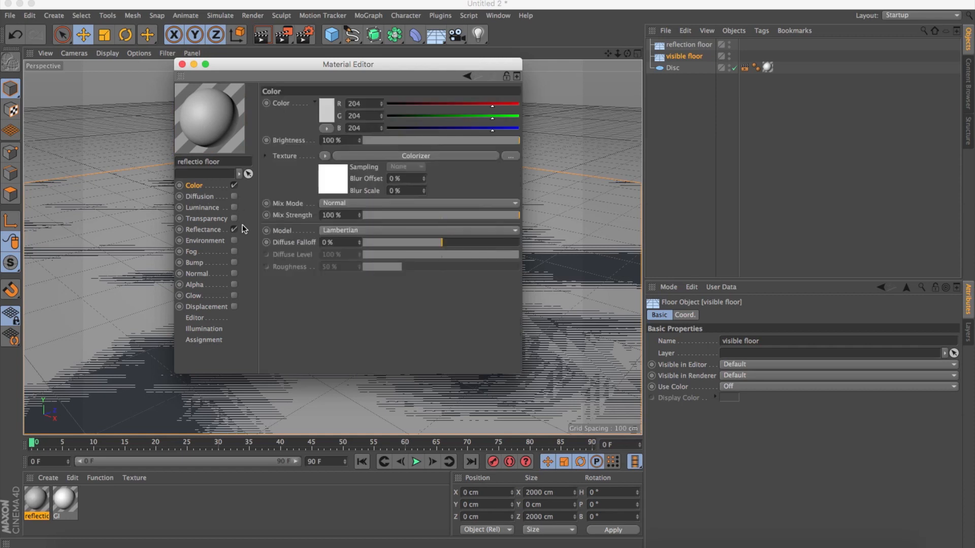
Step: Enable the material's Alpha channel with a Proximal shader as texture and add the visible floor to the shader's objects
click(193, 284)
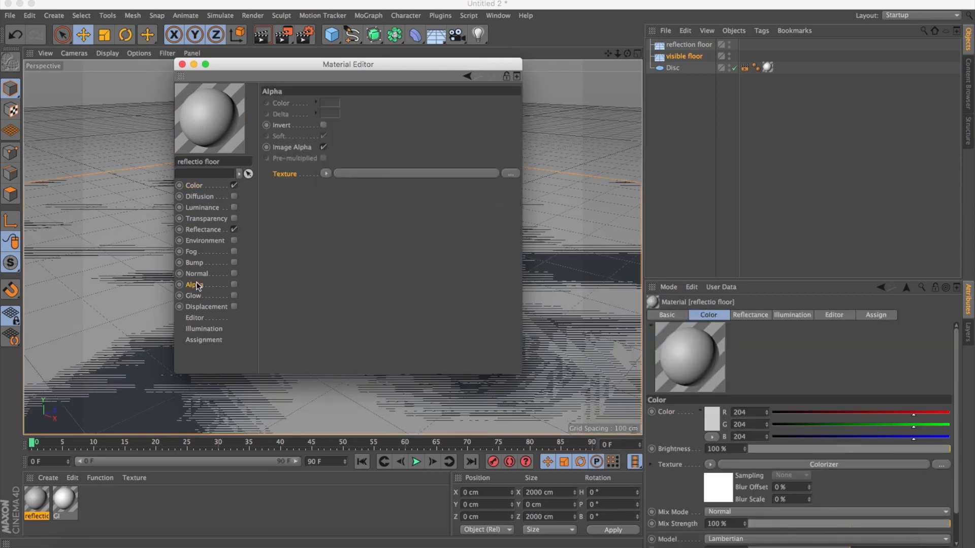
click(233, 286)
click(327, 174)
mouse_move(343, 396)
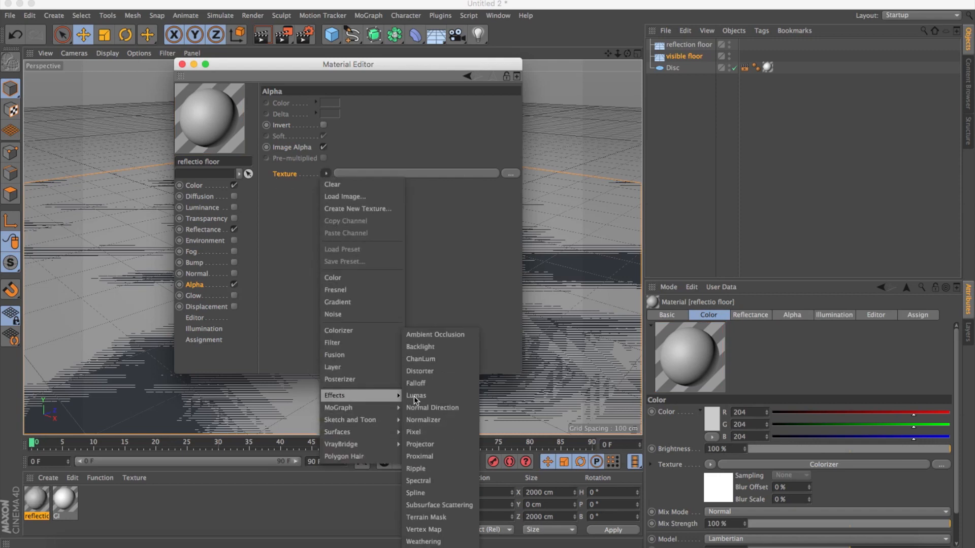
click(422, 455)
click(403, 174)
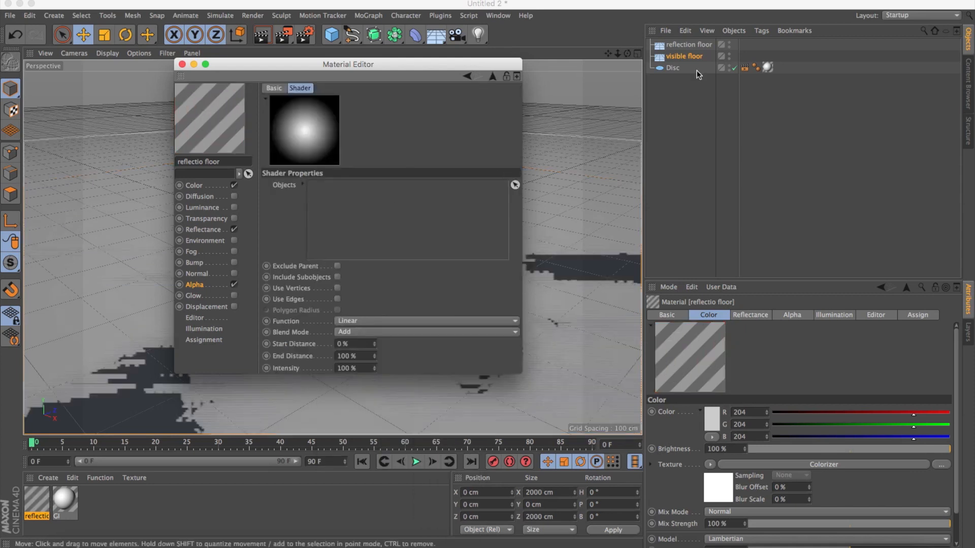
click(681, 58)
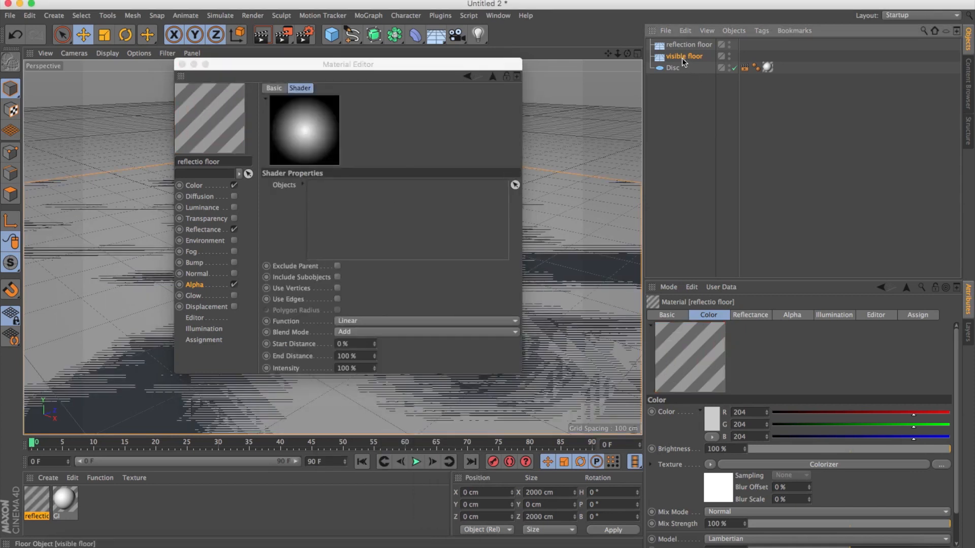
drag(366, 208, 366, 209)
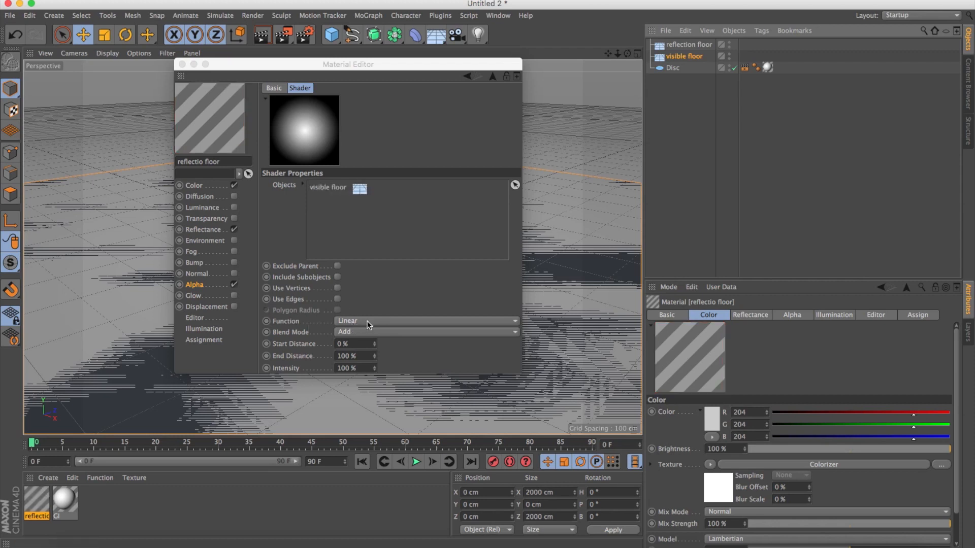
Step: Set the alpha Proximal shader to the Smooth function with start distance 1000% and end distance 2000%
click(366, 323)
click(368, 419)
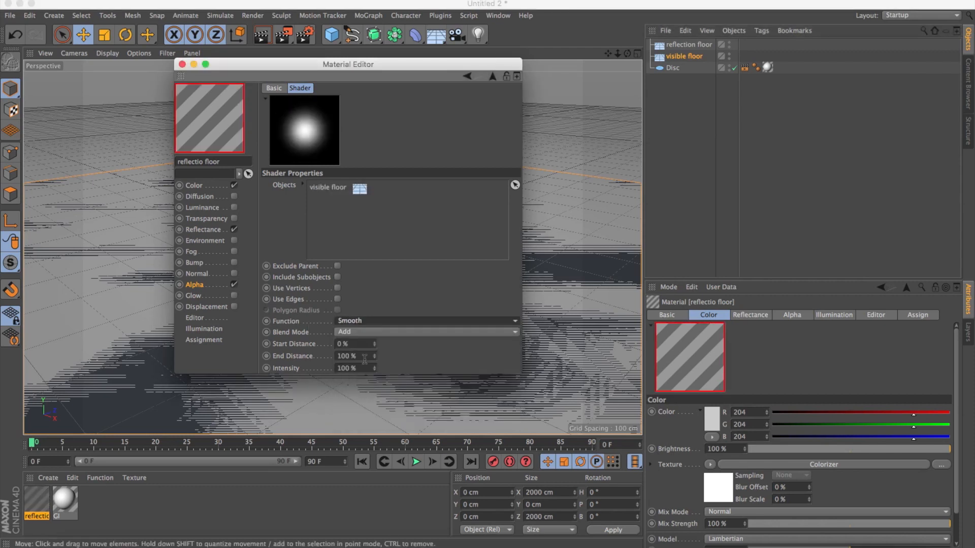
click(355, 344)
text(1000)
key(Tab)
text(200)
key(Return)
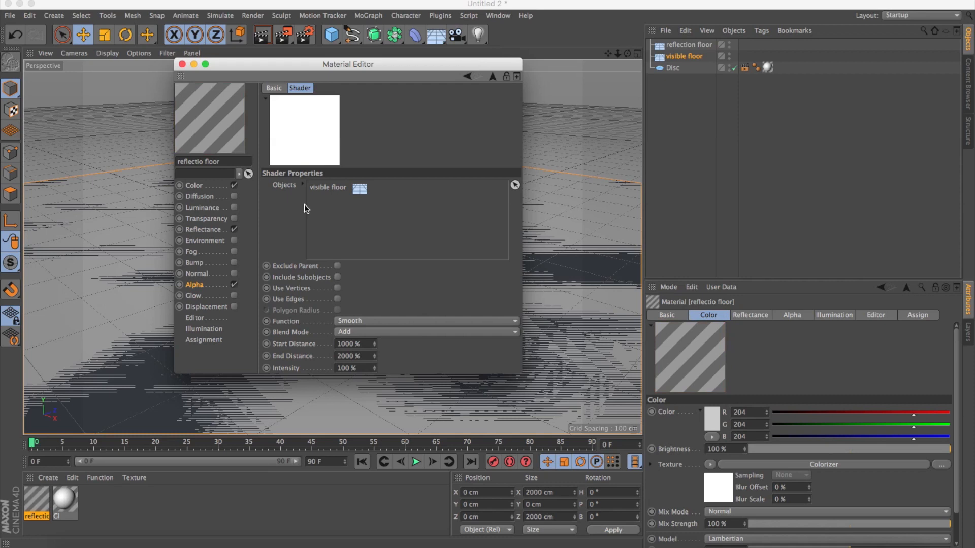
click(204, 186)
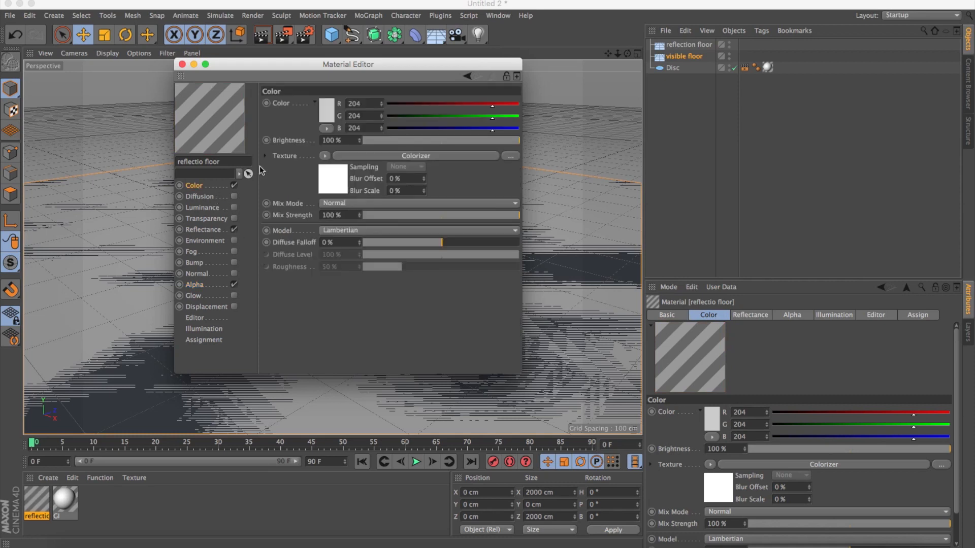
Step: Apply the "reflectio floor" material to the reflection floor and set its texture projection to Frontal
click(182, 64)
drag(660, 57, 696, 46)
click(697, 45)
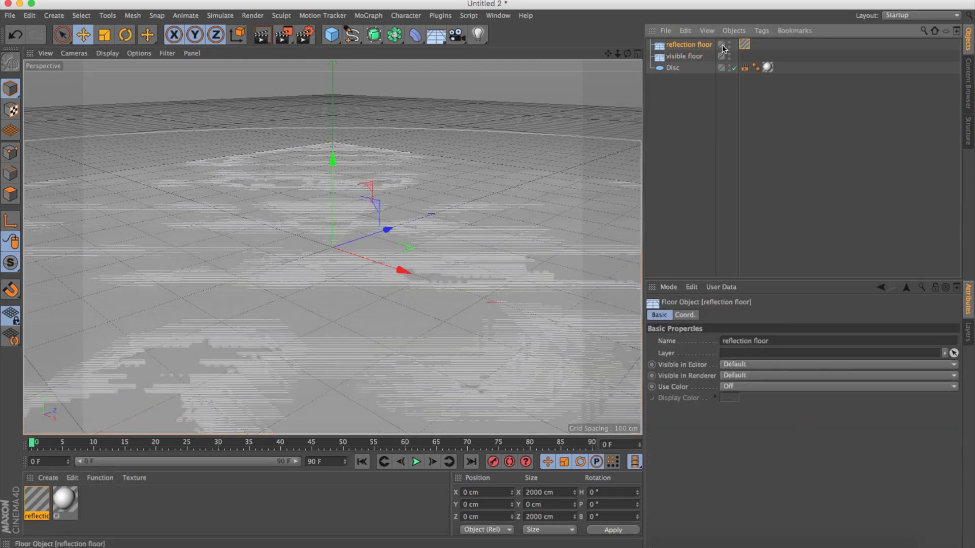
click(744, 45)
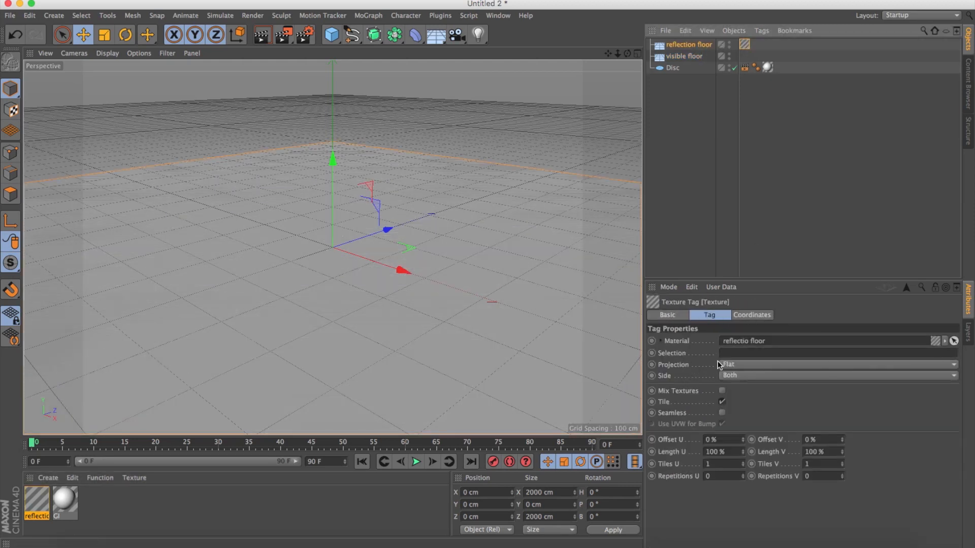
click(737, 365)
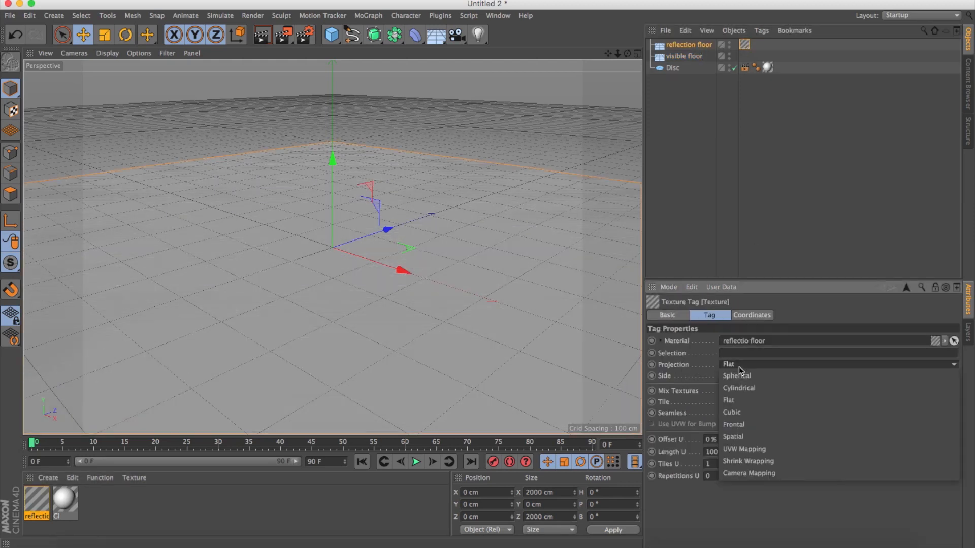
click(742, 425)
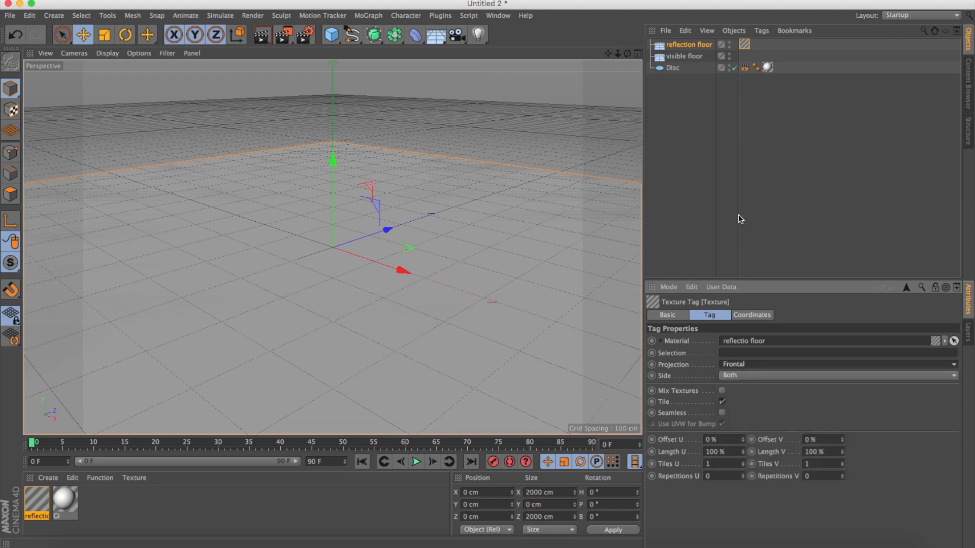
click(738, 215)
Step: Add a Compositing tag to the reflection floor, enabling Compositing Background and disabling Seen by Camera and Seen by GI
click(684, 45)
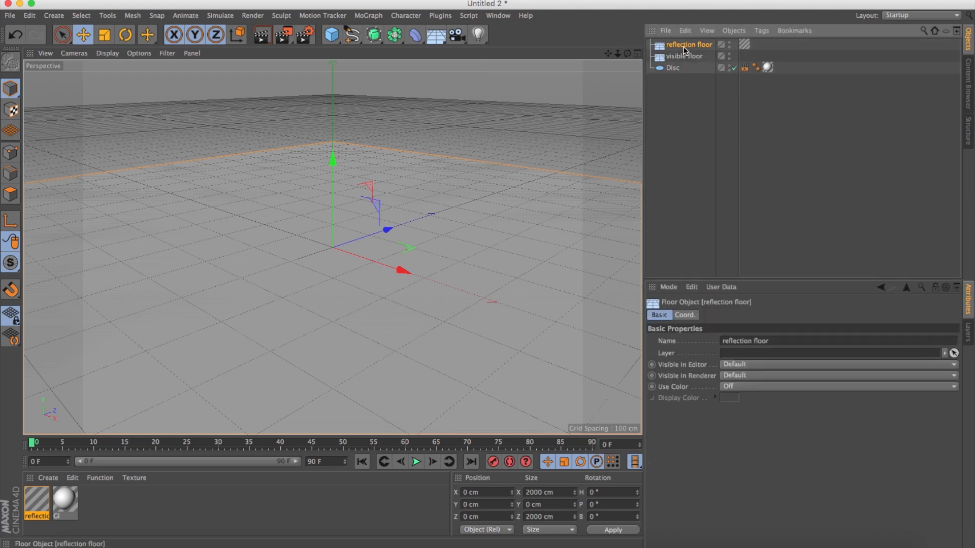
click(761, 30)
mouse_move(802, 48)
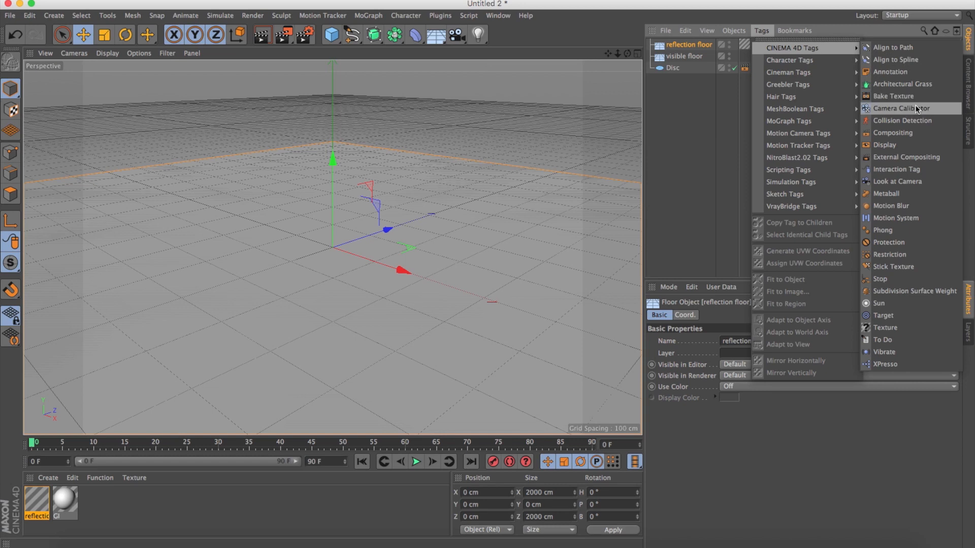
click(896, 133)
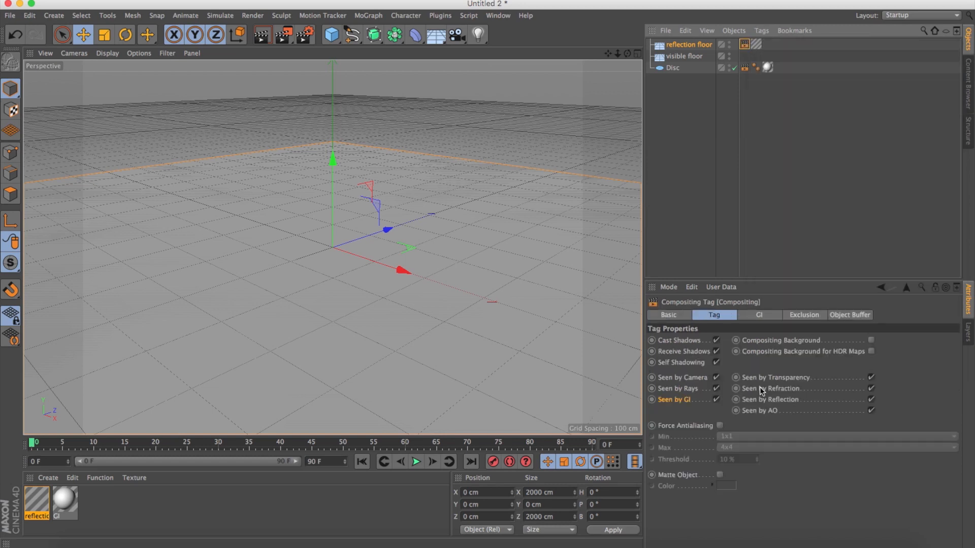
click(871, 340)
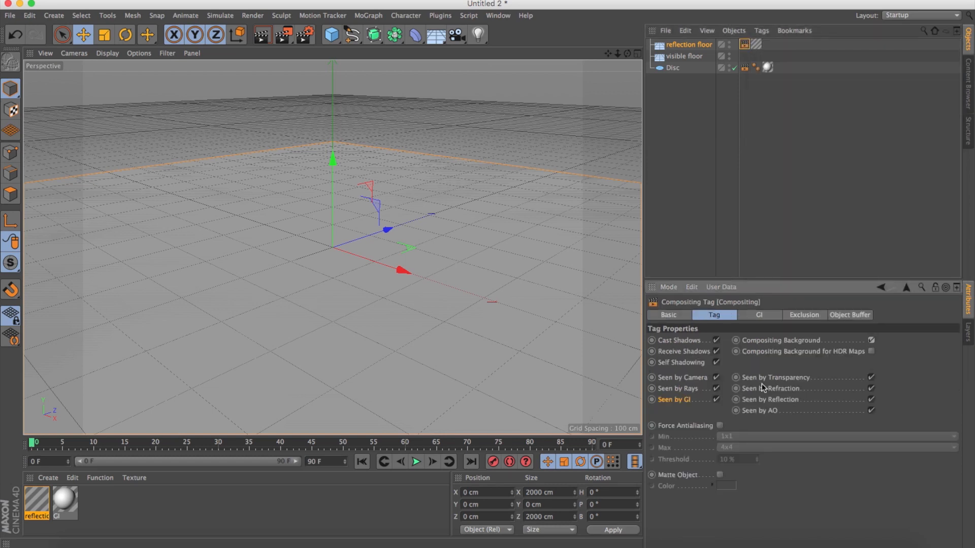
click(716, 377)
click(715, 400)
click(700, 98)
click(677, 45)
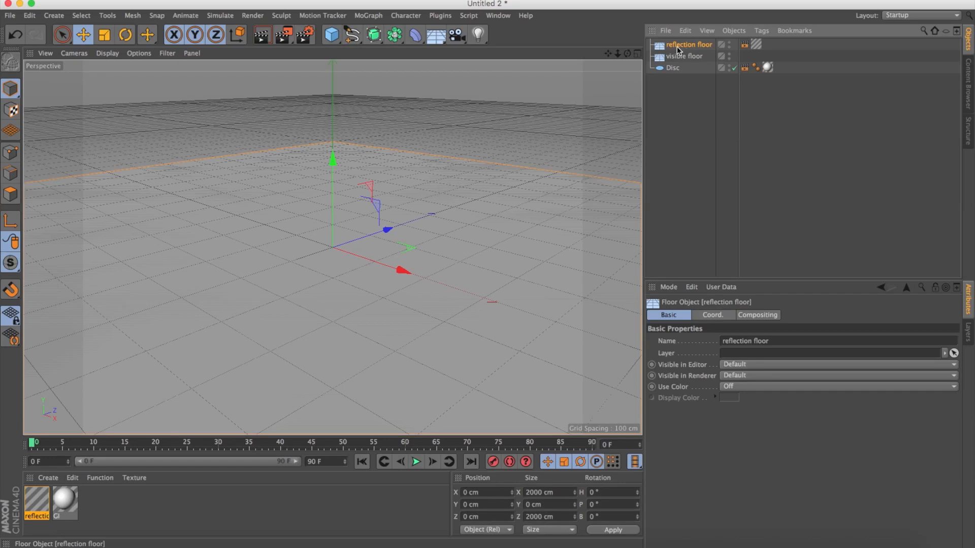
Step: Hide the reflection floor and create a new material named "visible"
click(729, 44)
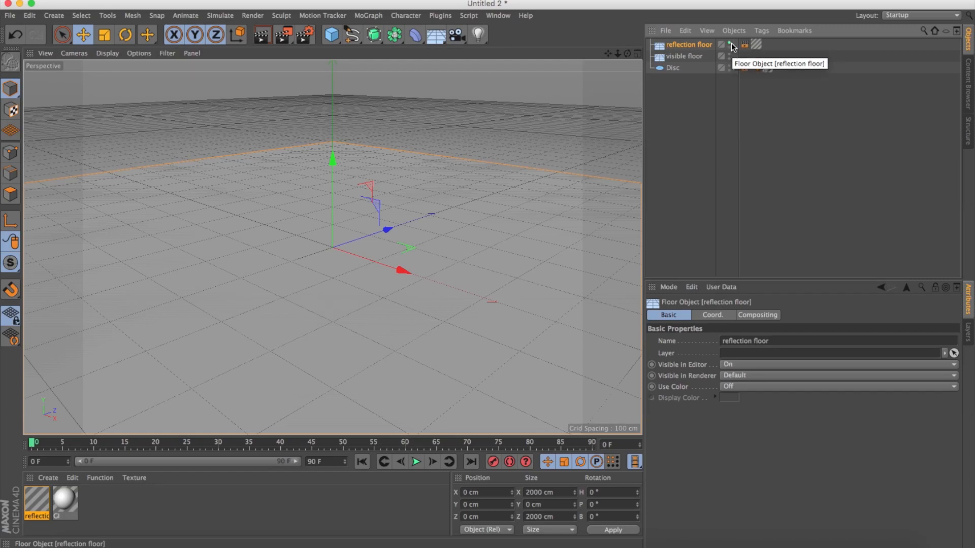
click(730, 45)
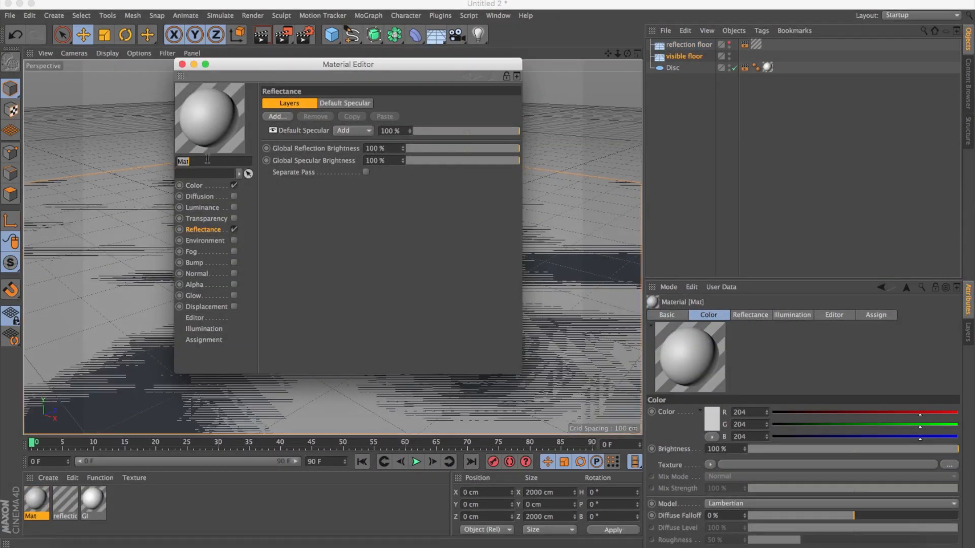
text(visible)
Step: Load a Gradient shader as the "visible" material's Color texture and set its type to 2D - Circular
click(188, 186)
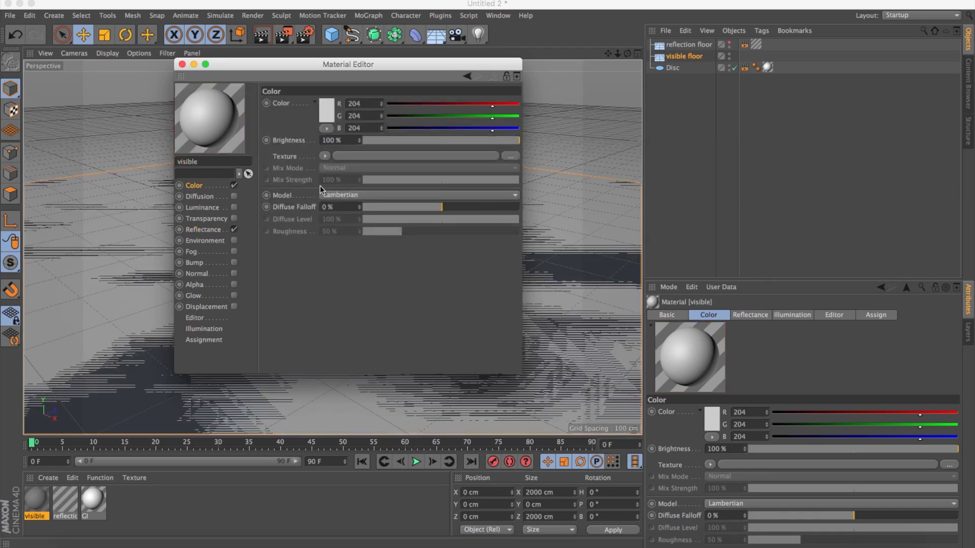
click(325, 156)
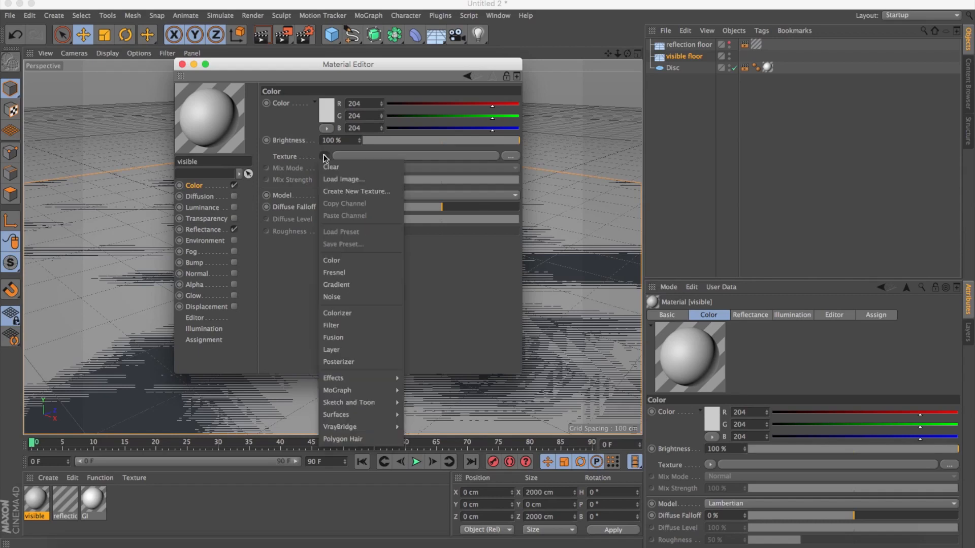
click(346, 285)
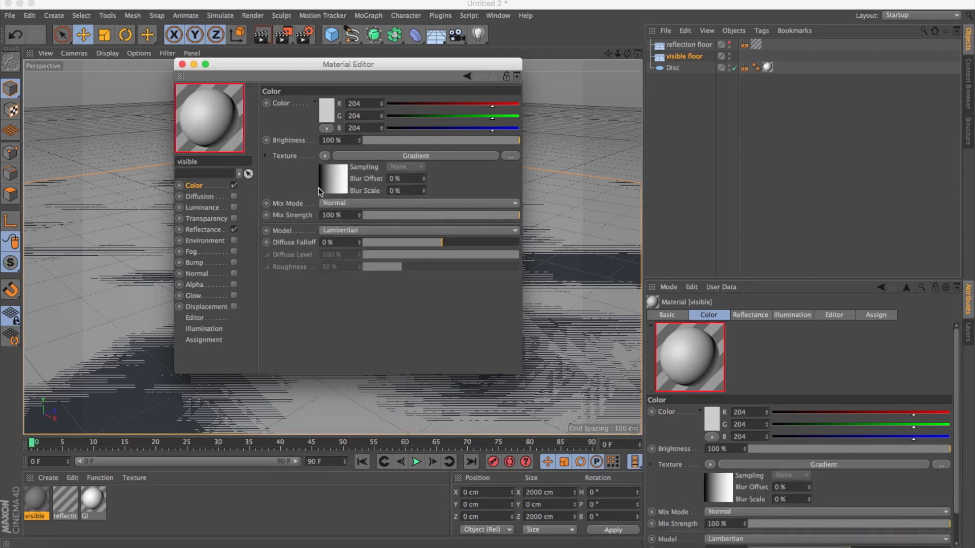
click(336, 181)
click(333, 201)
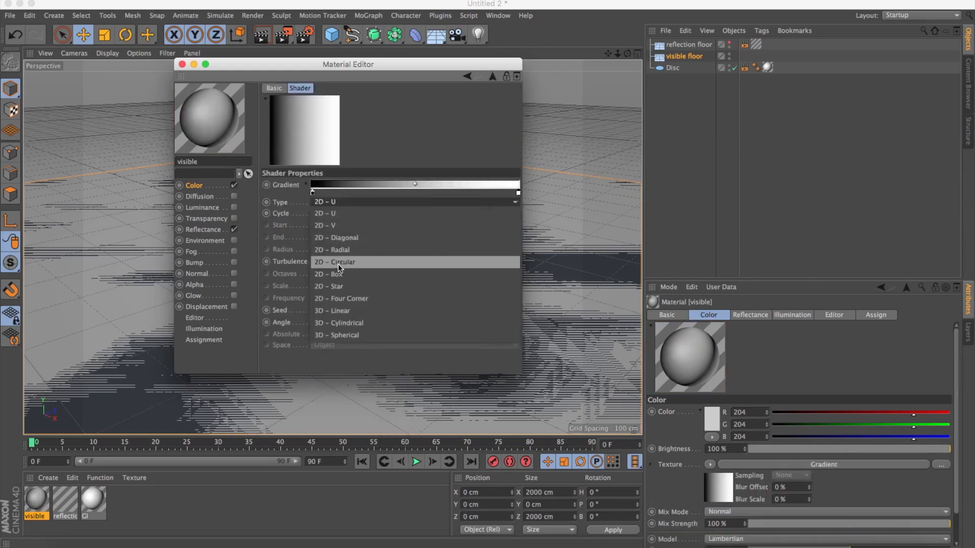
click(339, 262)
Step: Copy the gradient from the GI material's Color shader and paste it into the "visible" material's gradient
right_click(285, 186)
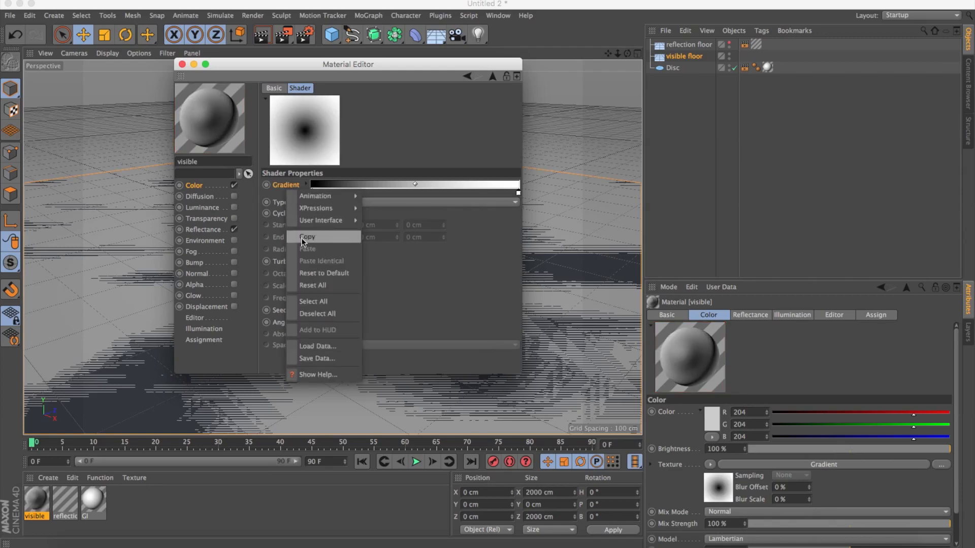
click(283, 184)
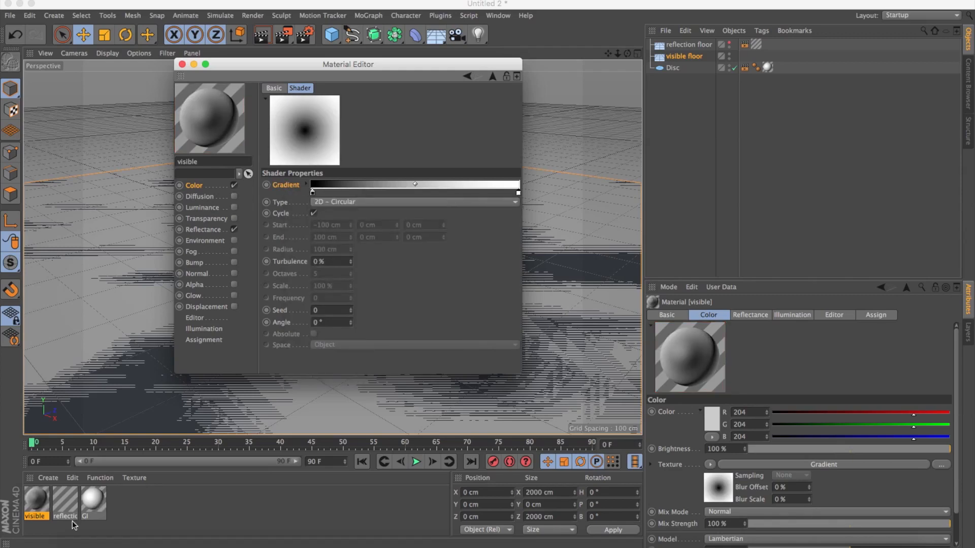
click(94, 500)
click(330, 187)
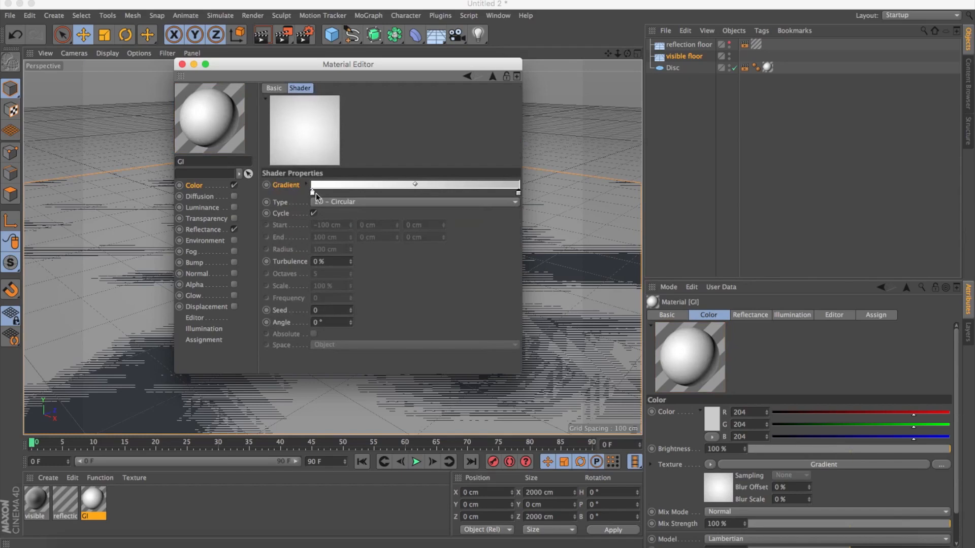
right_click(282, 186)
click(293, 236)
click(35, 499)
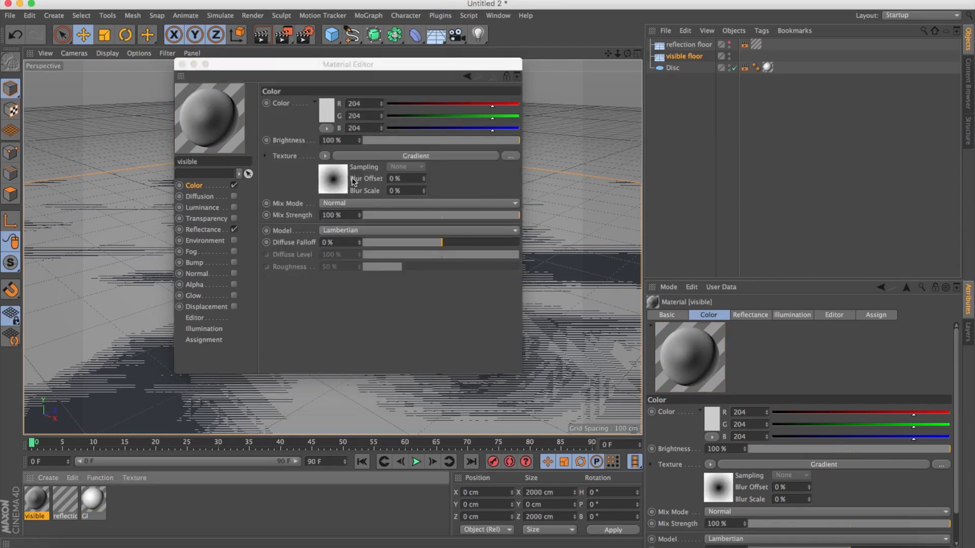
click(332, 181)
right_click(290, 187)
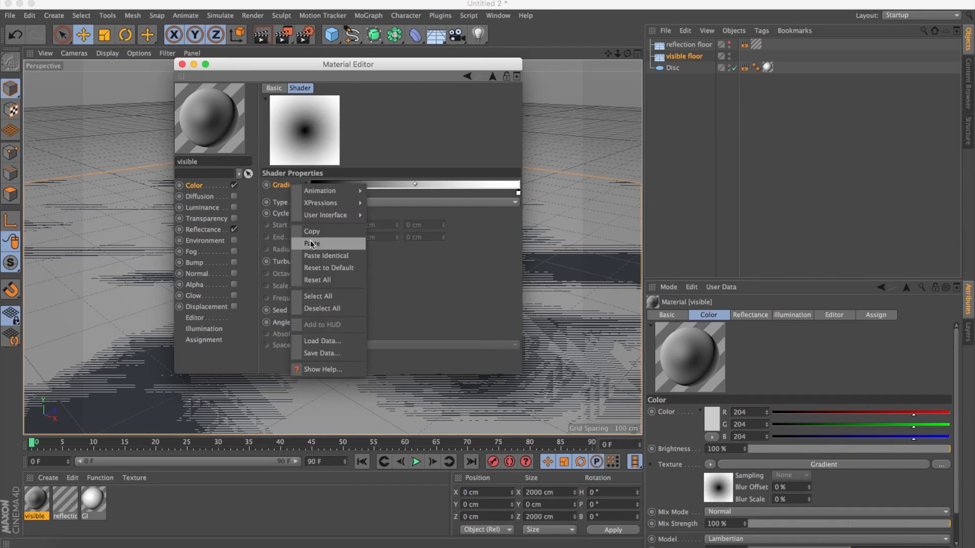
click(293, 232)
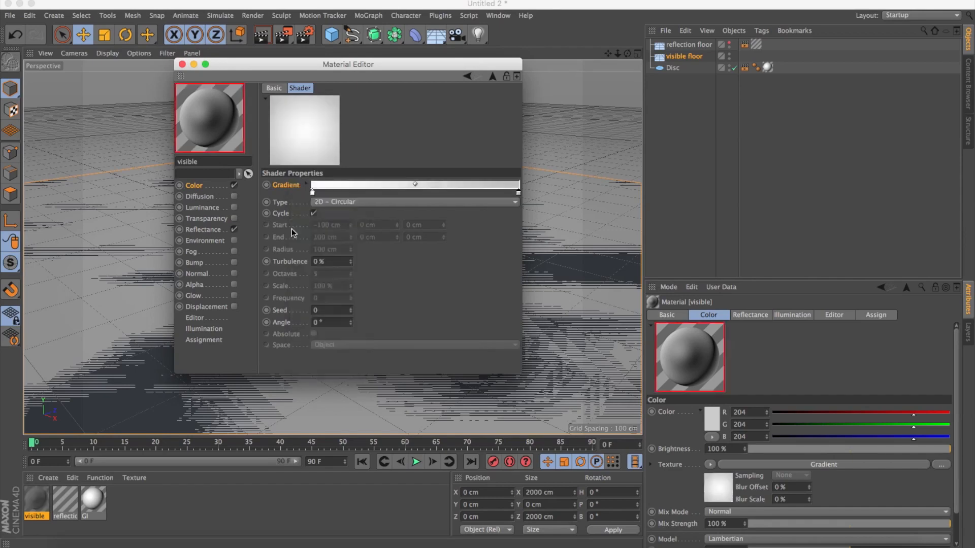
Step: Add a Reflection (Legacy) layer to the "visible" material's Reflectance channel
click(203, 230)
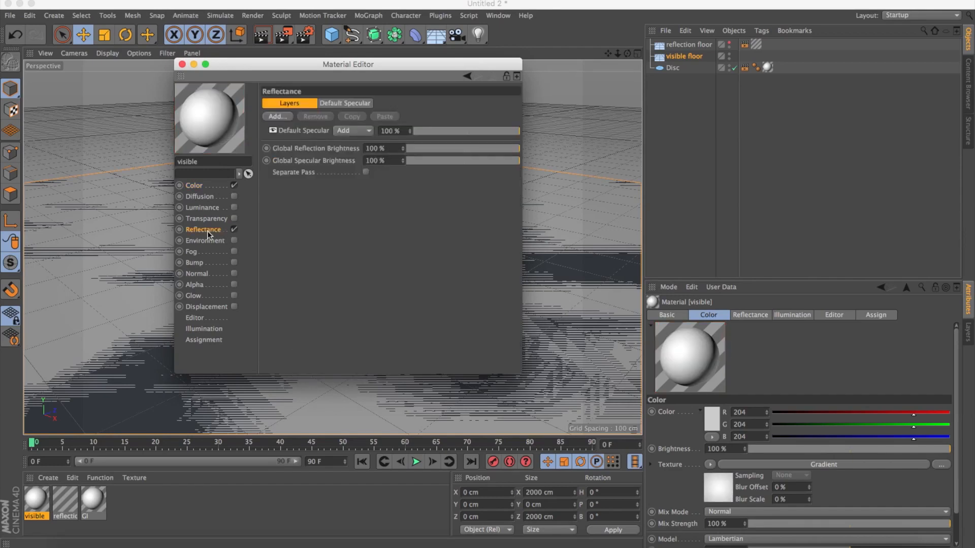
click(283, 118)
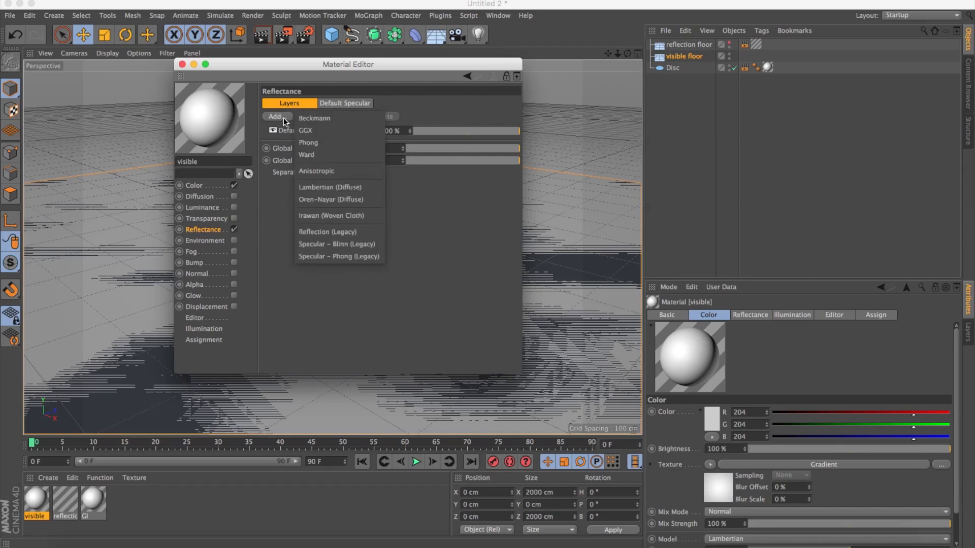
click(329, 233)
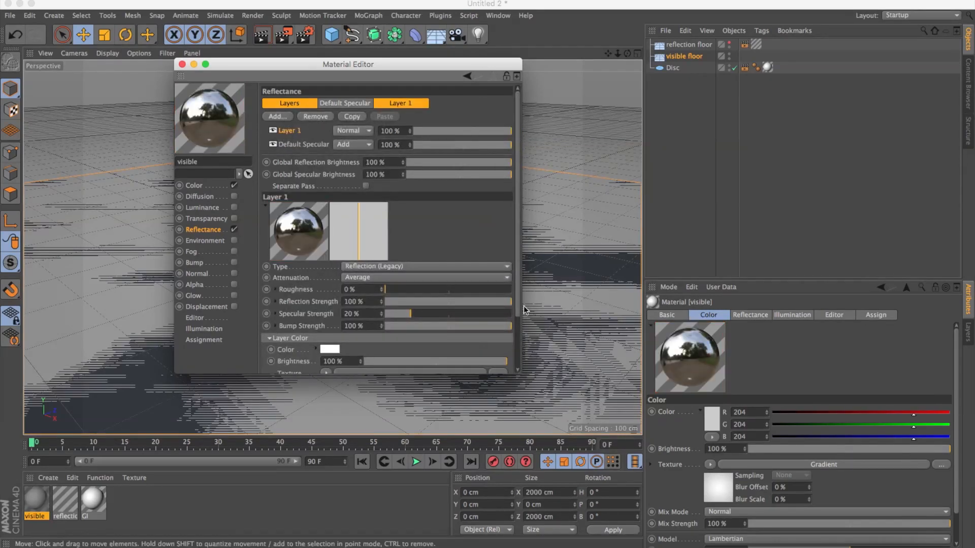
Step: Load a Fresnel texture in the reflection layer's color and set its mix strength and brightness to 0%
scroll(362, 346, down, 2)
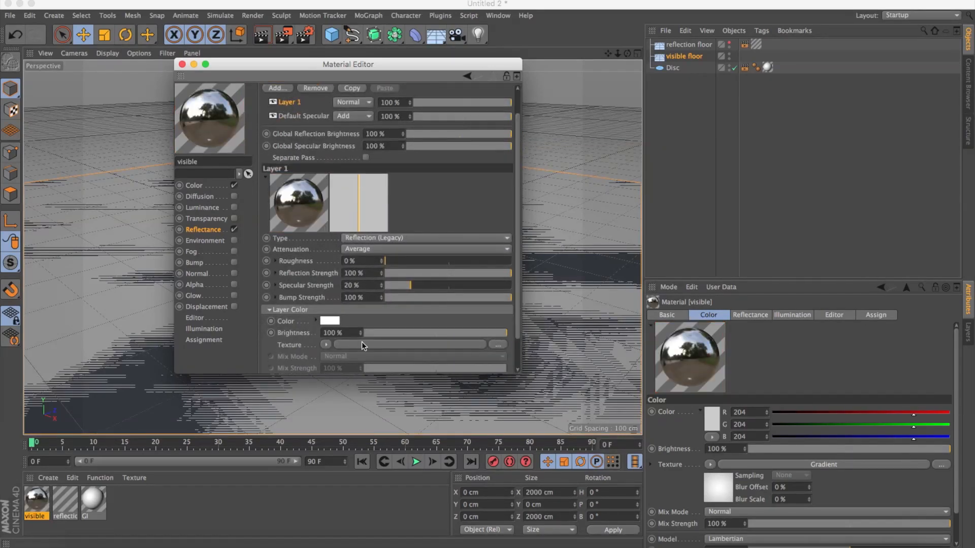
click(325, 345)
click(343, 168)
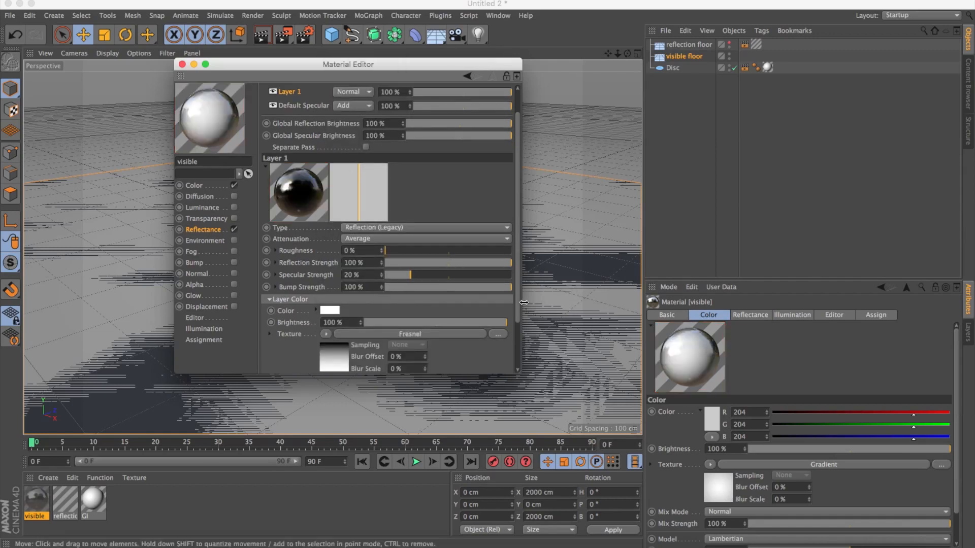
drag(517, 292, 360, 337)
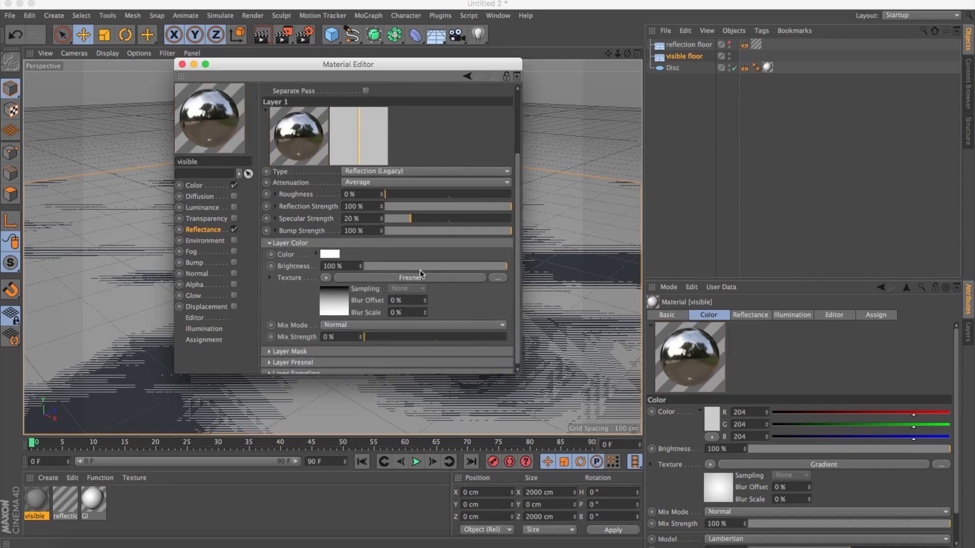
drag(419, 269, 358, 267)
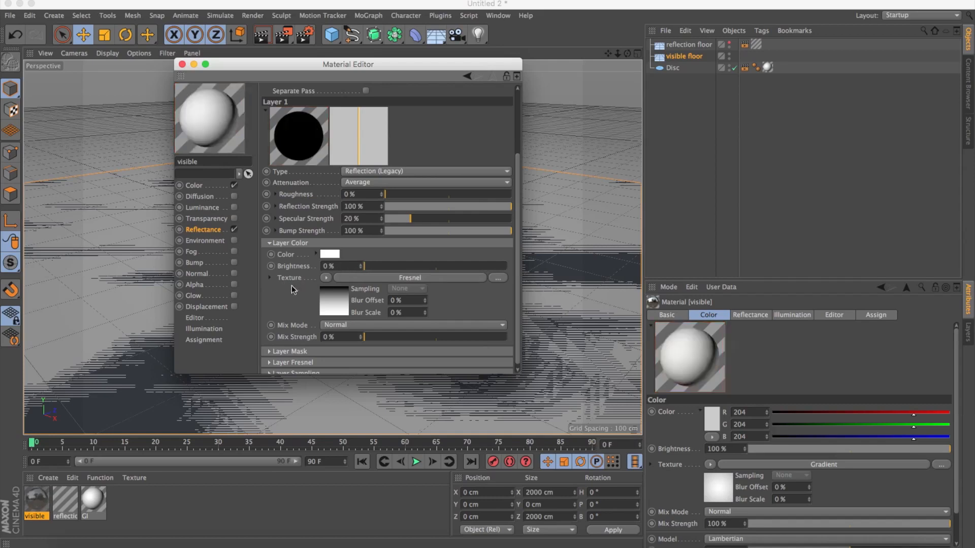
Step: Enable the "visible" material's Alpha channel with a Proximal shader as texture and add the visible floor to the shader's objects
click(203, 285)
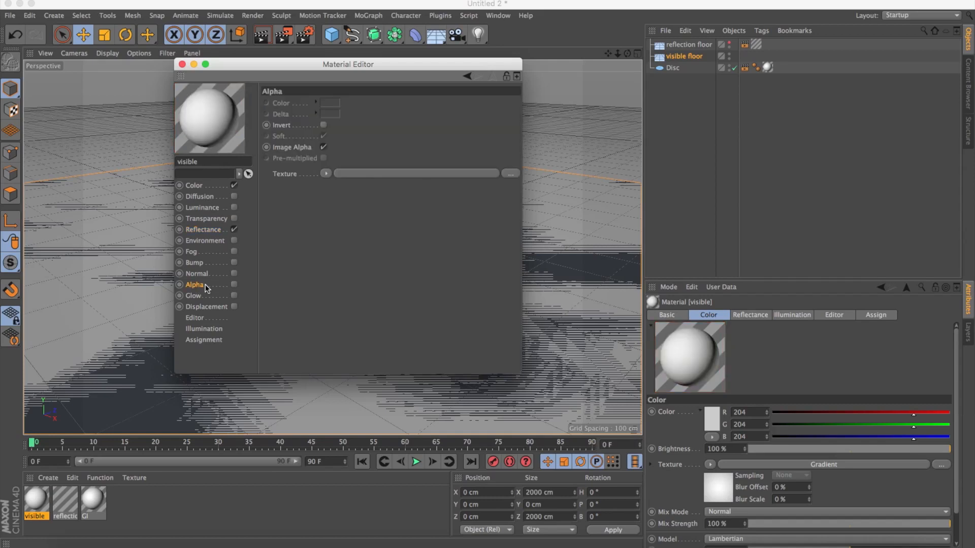
click(234, 285)
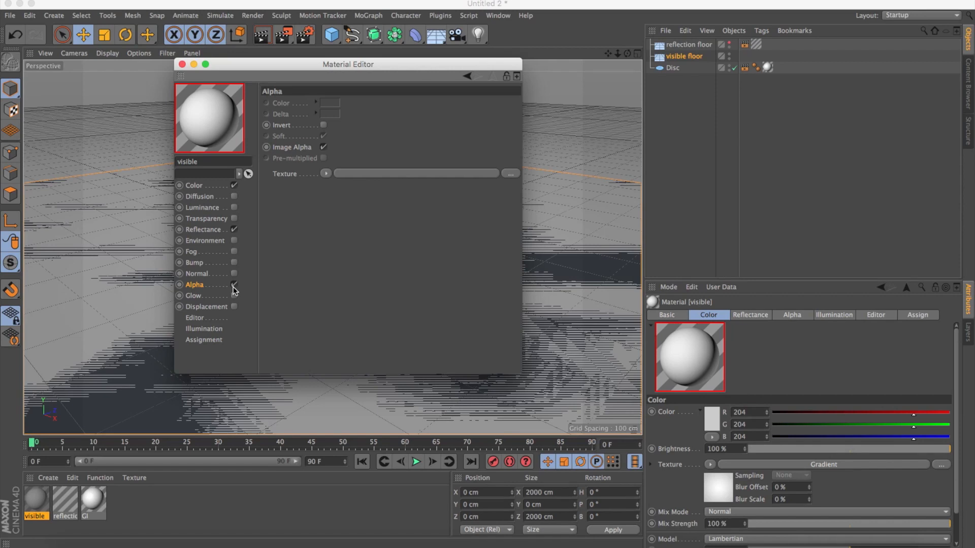
click(326, 174)
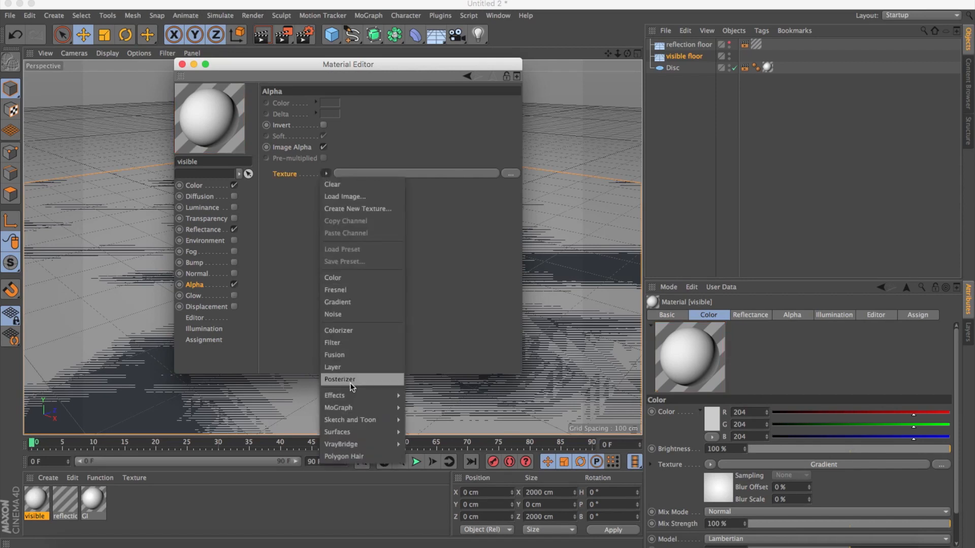
mouse_move(351, 395)
click(449, 457)
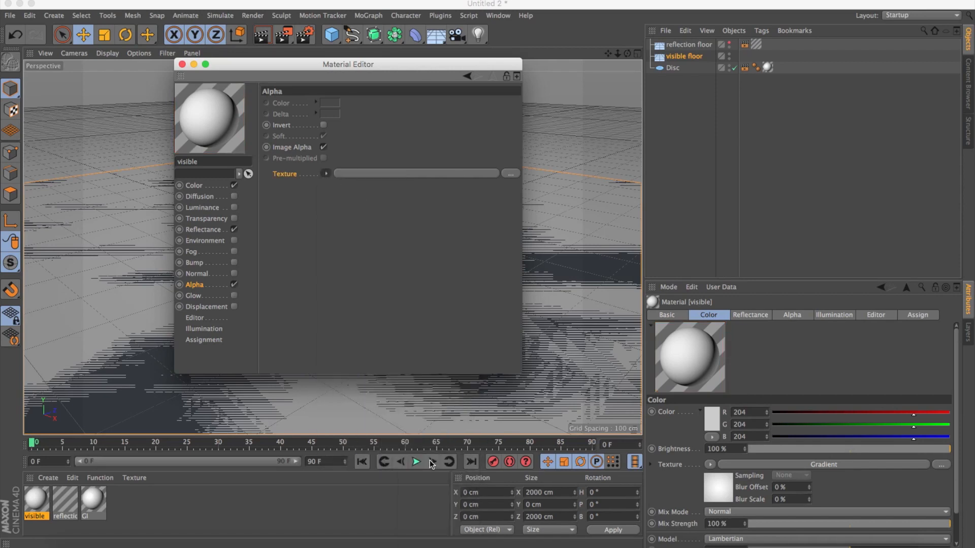
click(389, 173)
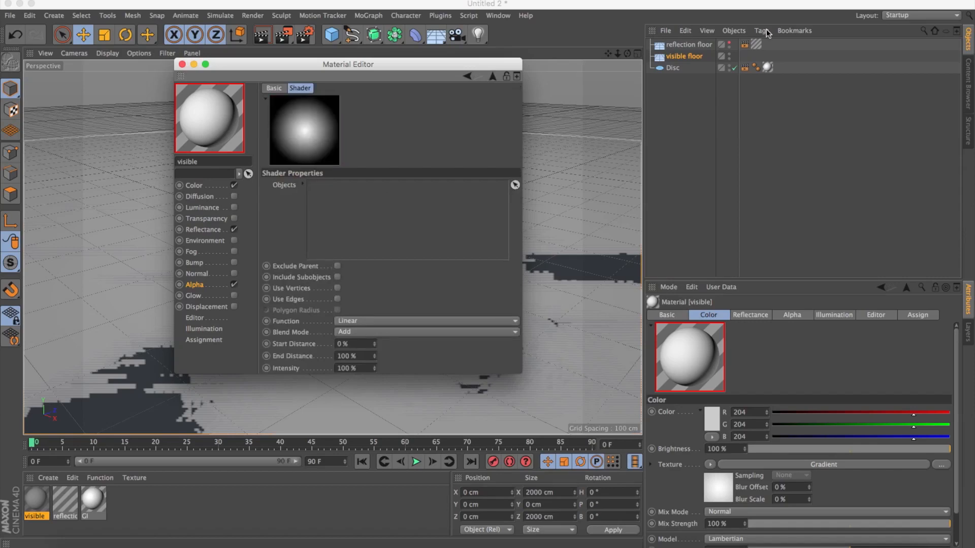
click(678, 55)
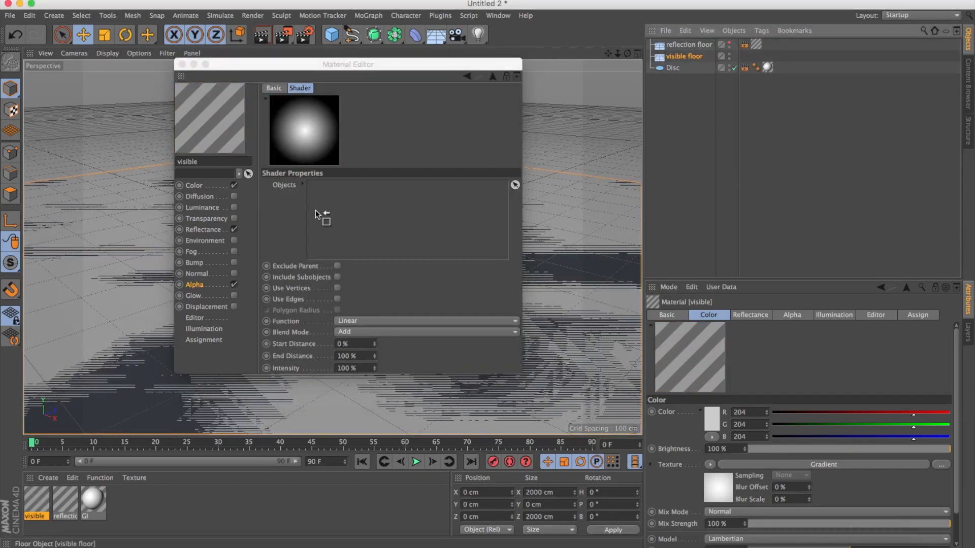
drag(323, 209, 325, 210)
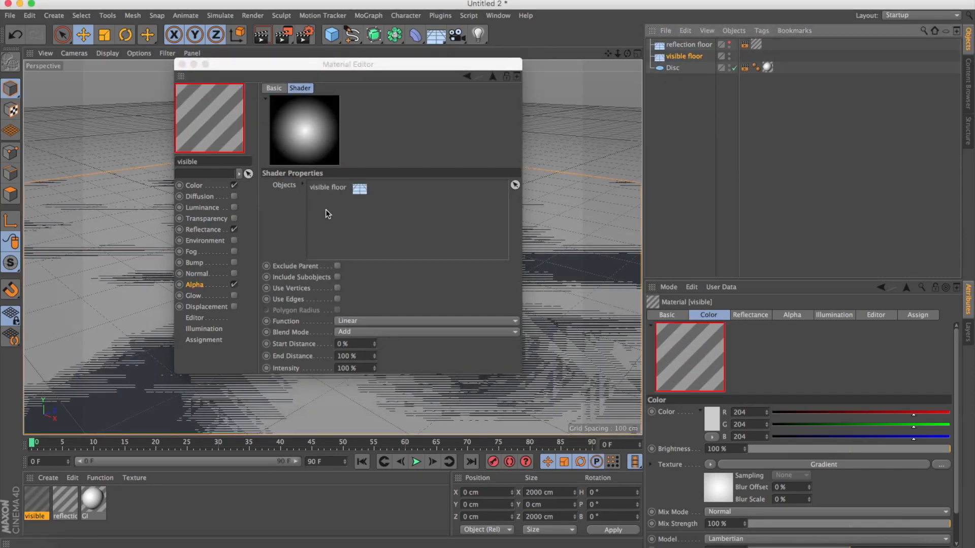
Step: Set the "visible" material's Proximal shader to the Smooth function with start distance 1000% and end distance 2000%
click(372, 321)
click(361, 417)
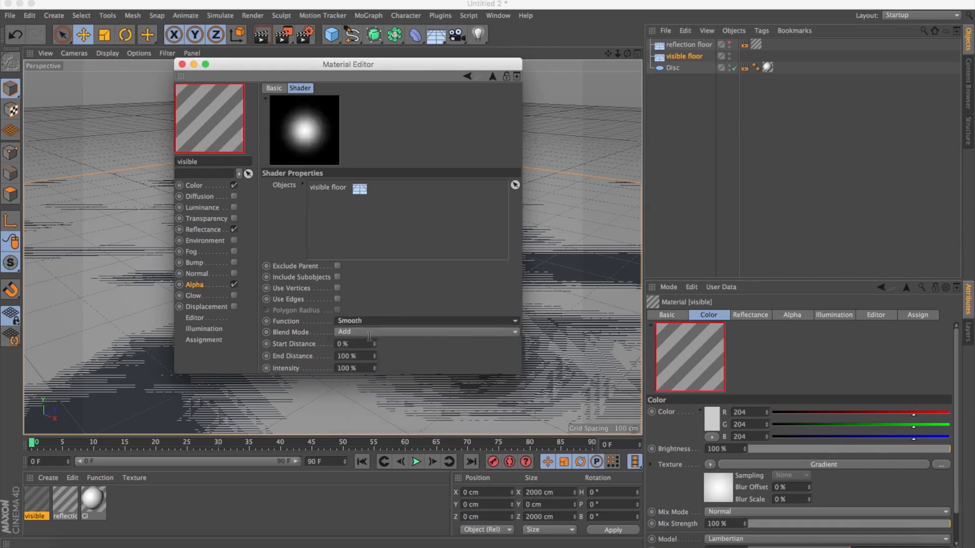
click(356, 344)
text(1000)
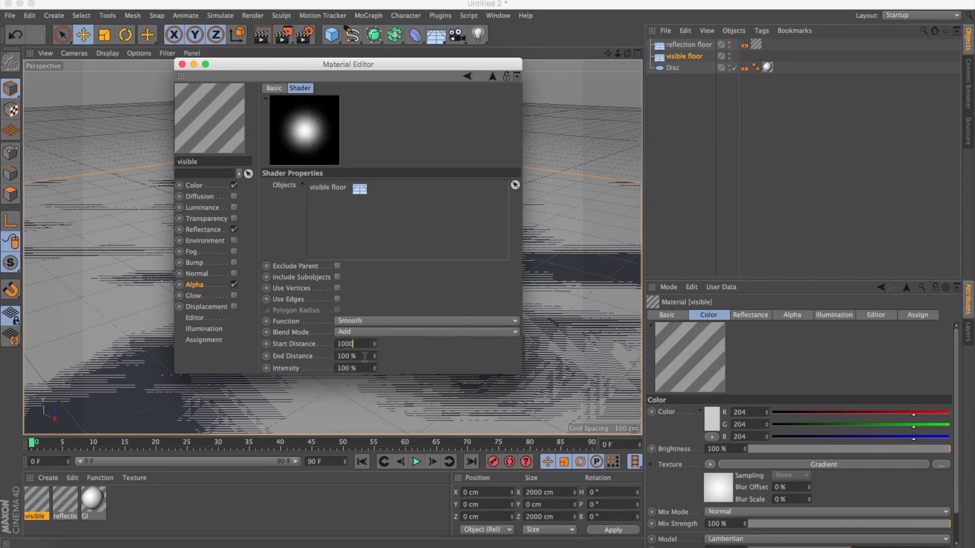
key(Tab)
text(200)
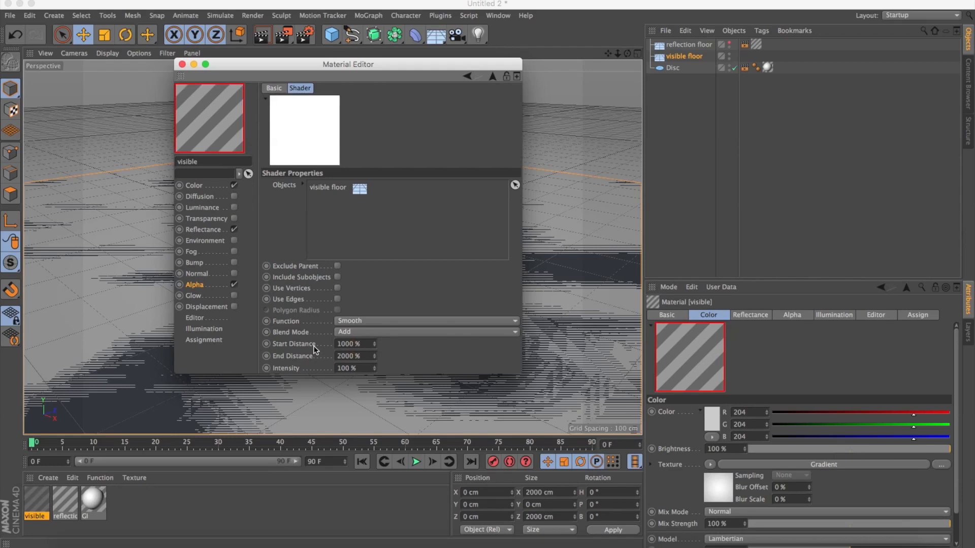
Step: Close the material settings and apply the "visible" material to the visible floor
click(20, 511)
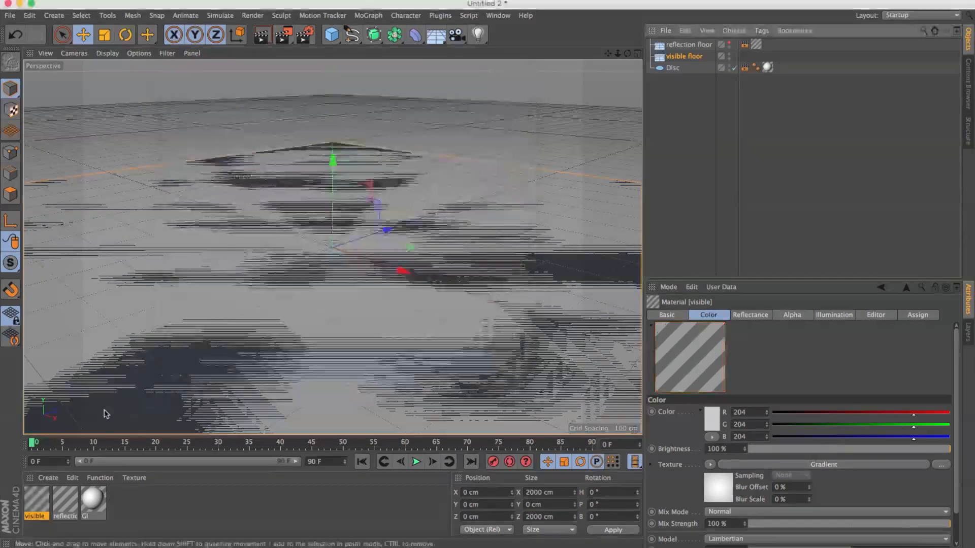
drag(20, 512, 690, 56)
Step: Add a Compositing tag to the visible floor, enabling Compositing Background and disabling Self Shadowing and Seen by GI
click(688, 57)
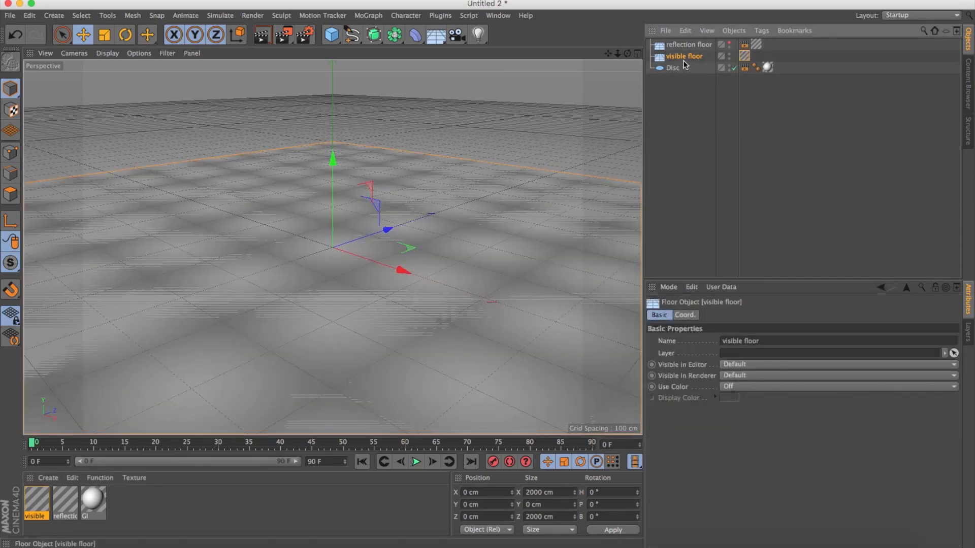
click(759, 33)
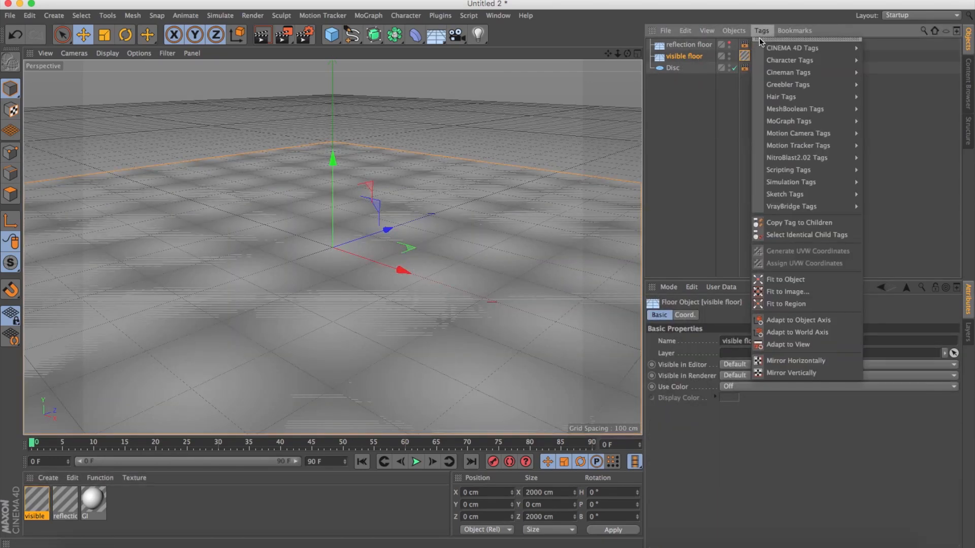
mouse_move(792, 48)
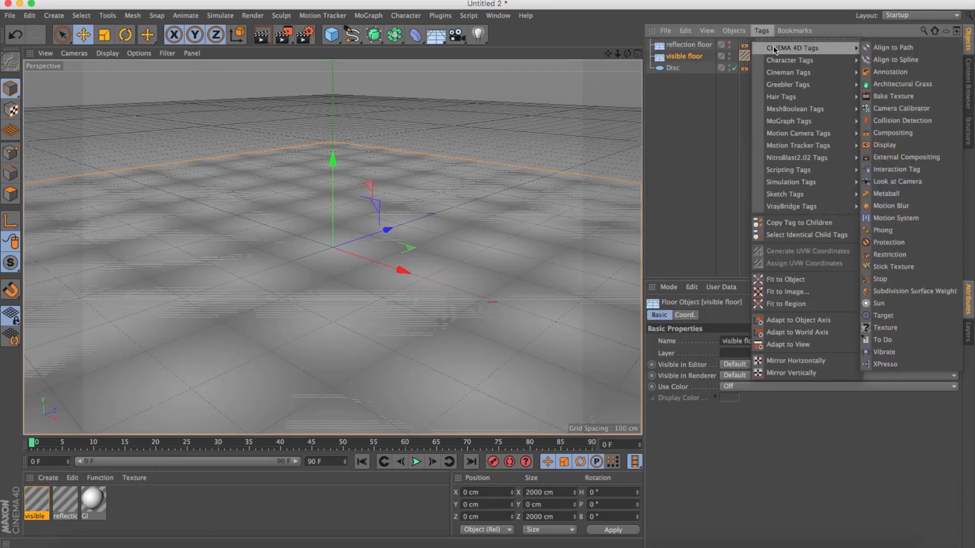
click(883, 134)
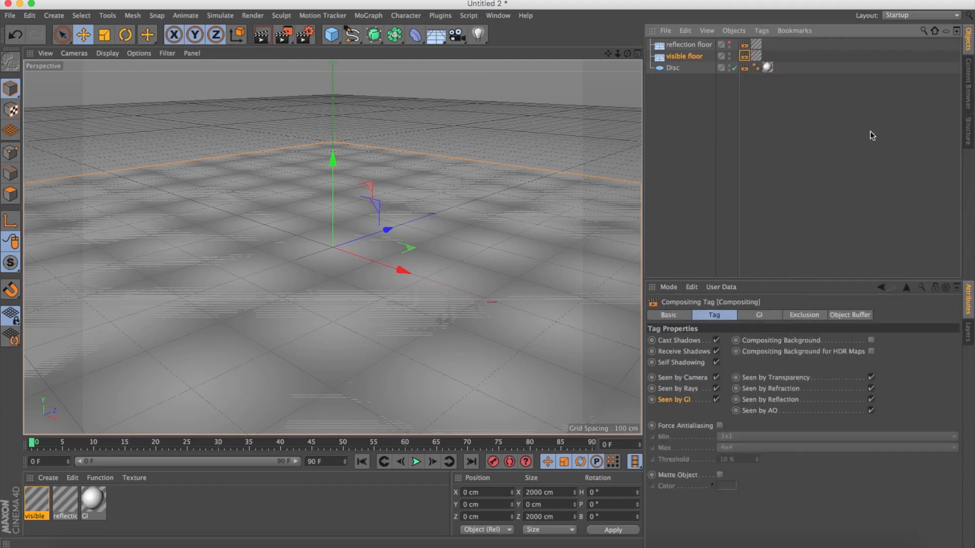
click(871, 341)
click(717, 400)
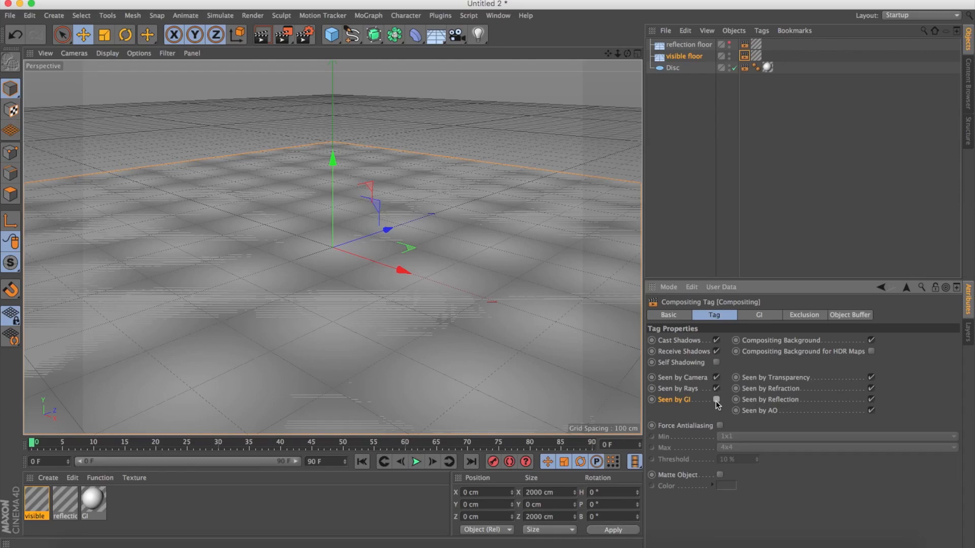
Step: Disable Seen by Reflection in the visible floor's Compositing tag and hide the visible floor in the editor
click(871, 400)
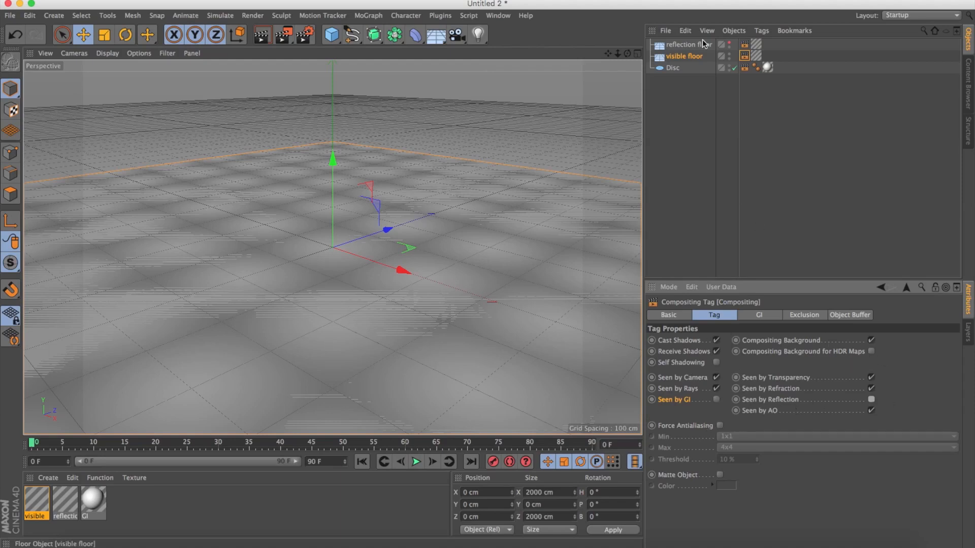
click(686, 56)
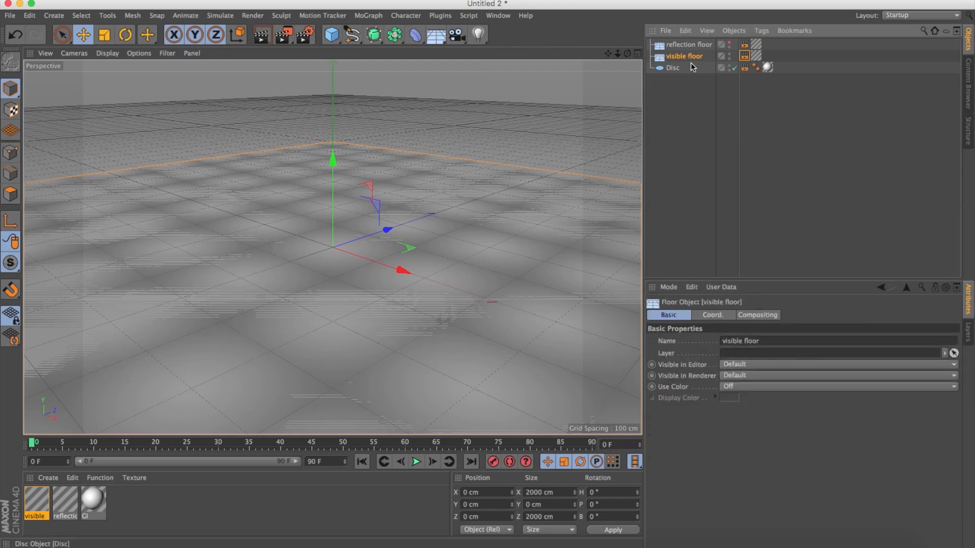
double_click(729, 54)
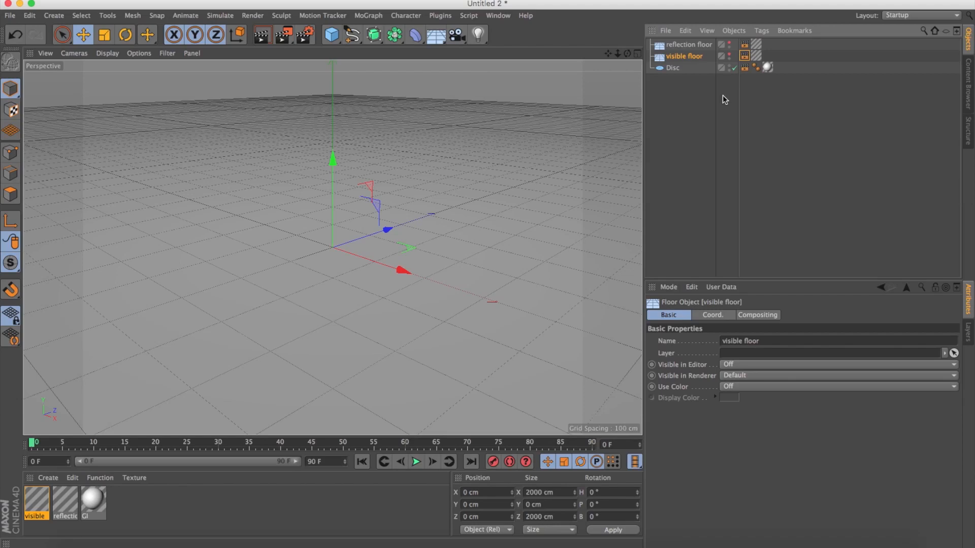
Step: Group the reflection floor, visible floor and Disc under one null and name it Floors
drag(660, 132, 682, 56)
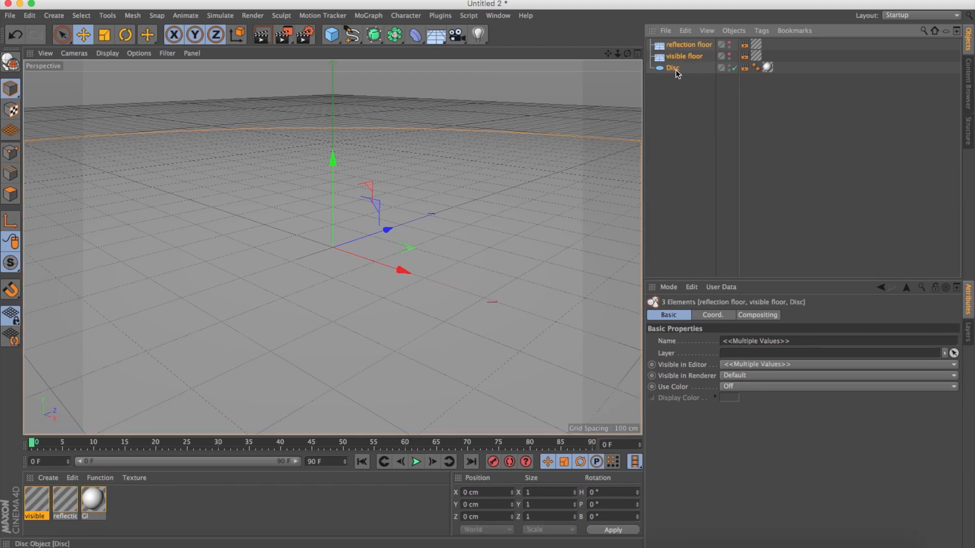
right_click(675, 69)
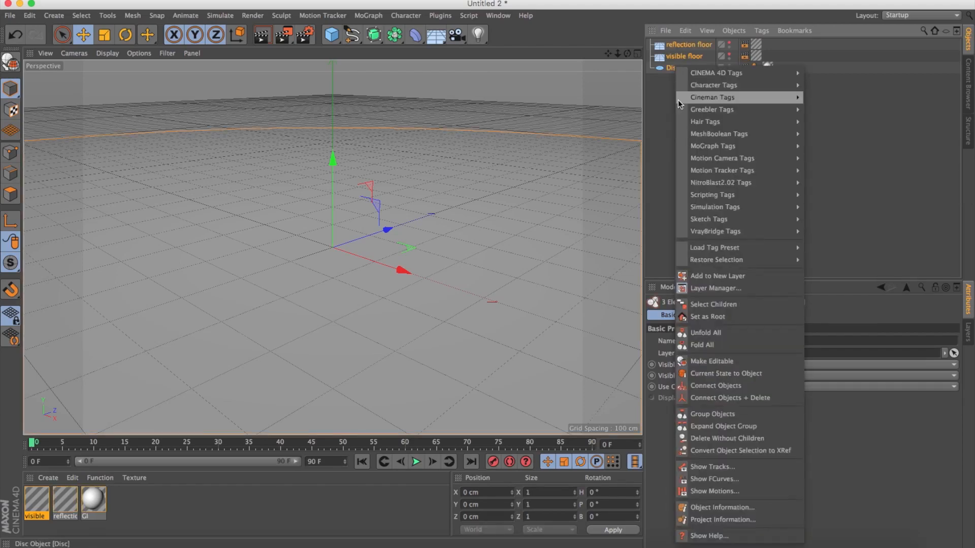
click(713, 414)
double_click(671, 46)
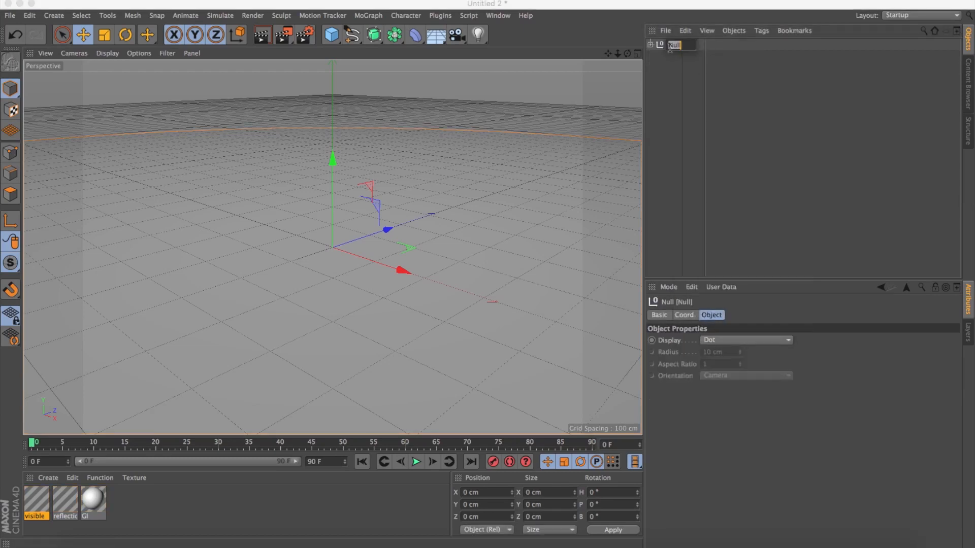
text(f)
text(loors)
key(Return)
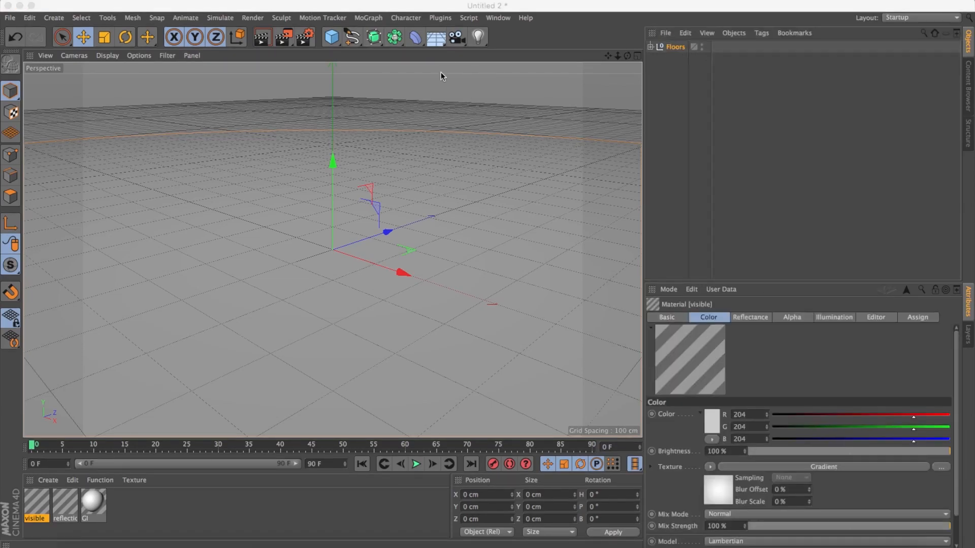
Step: Add a Background object to the scene and create a new material named Background
click(436, 40)
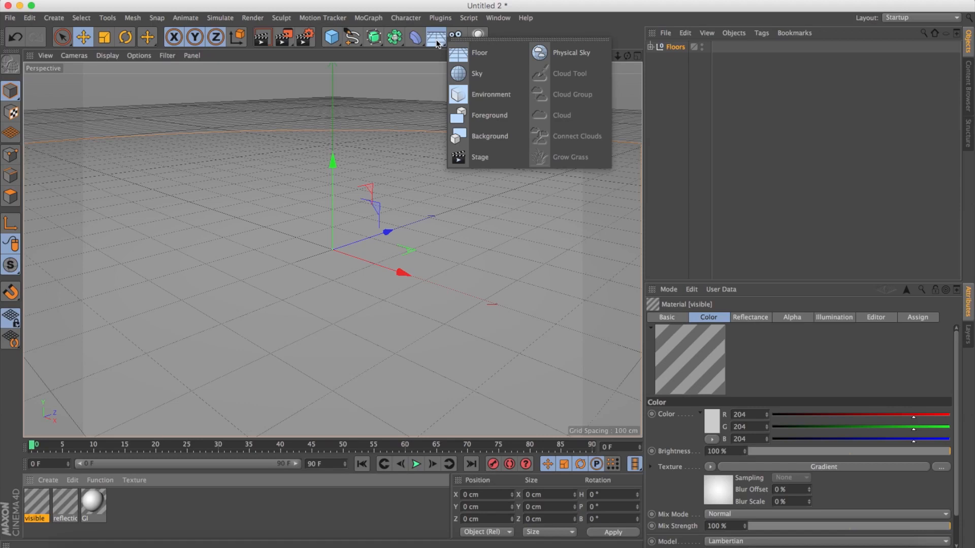
click(497, 141)
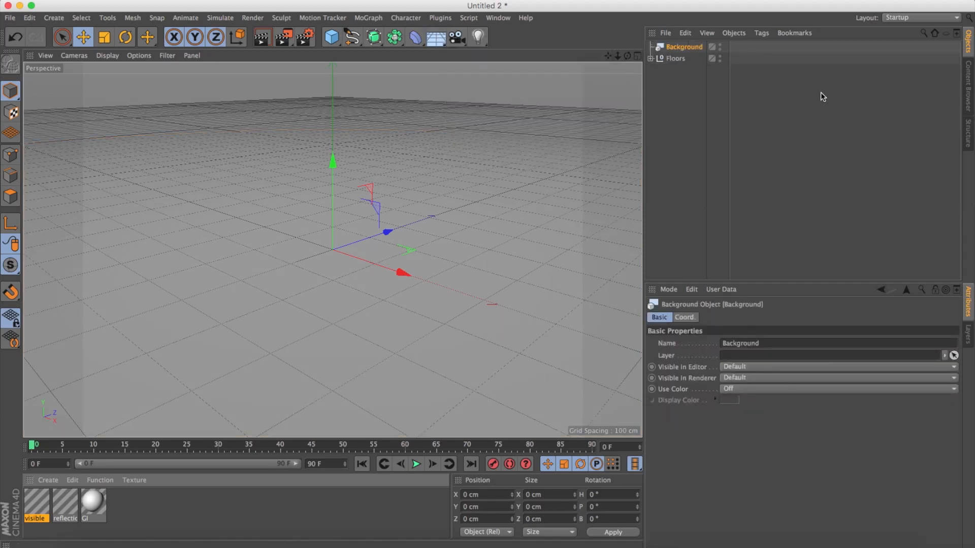
double_click(178, 512)
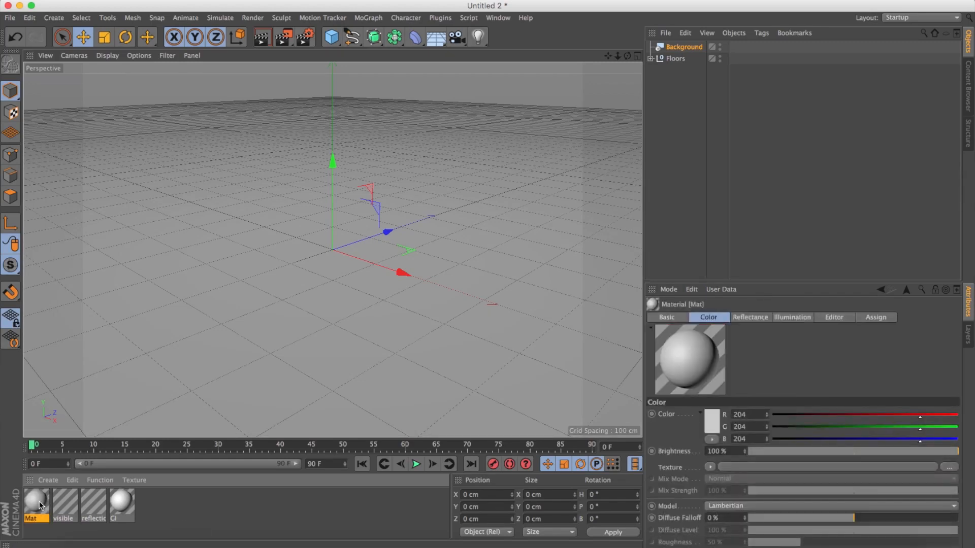
double_click(37, 502)
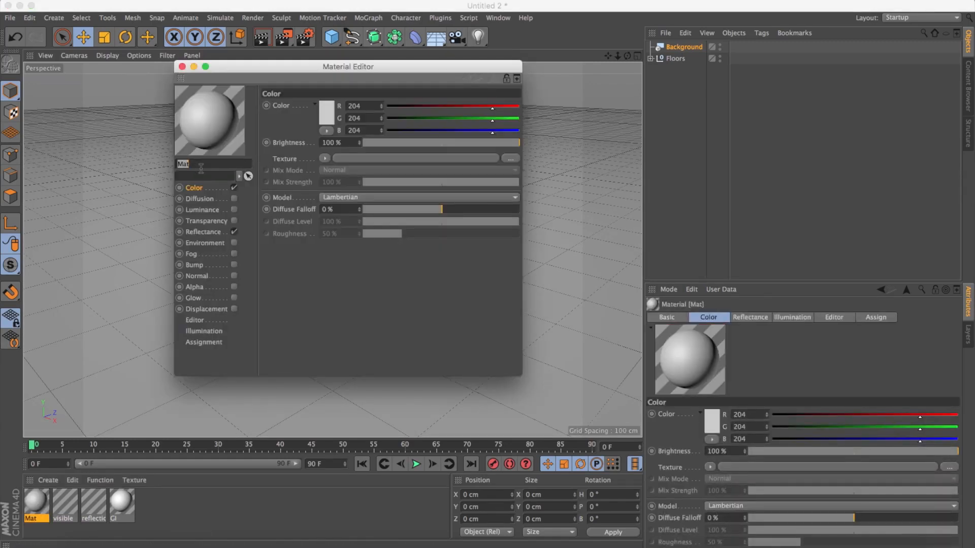
text(Background)
Step: Load a Gradient into the Background material's Color texture, with type 2D - Circular and white-to-light-grey colours
click(200, 188)
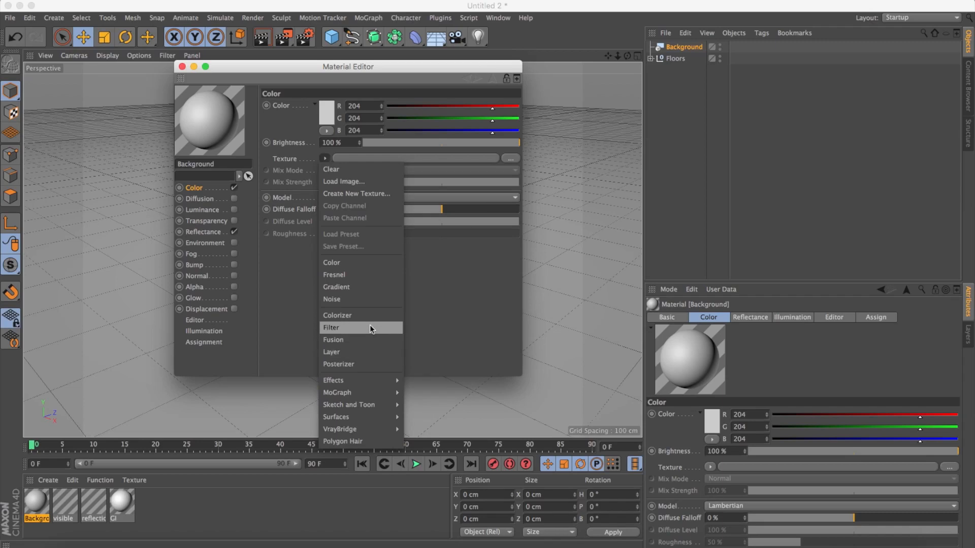
click(352, 288)
click(325, 181)
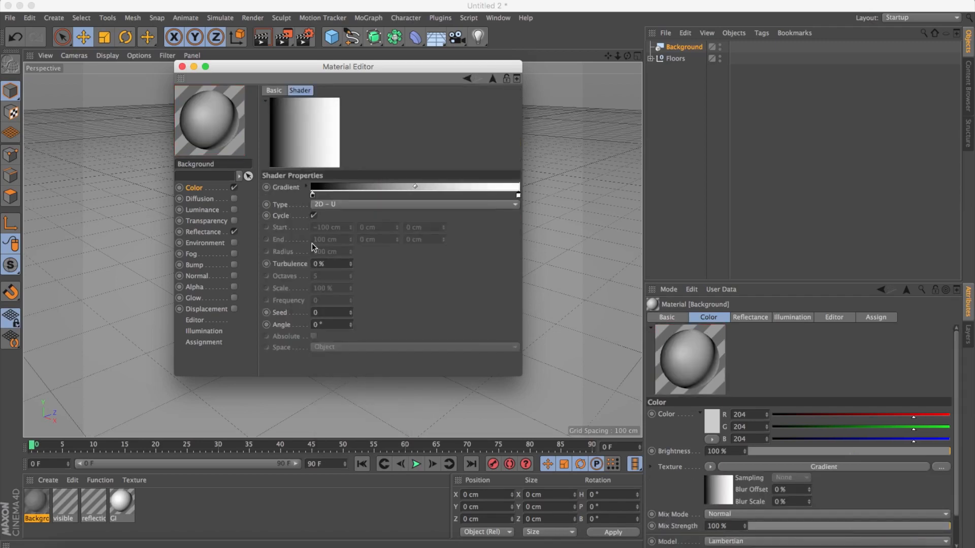
click(331, 204)
click(365, 263)
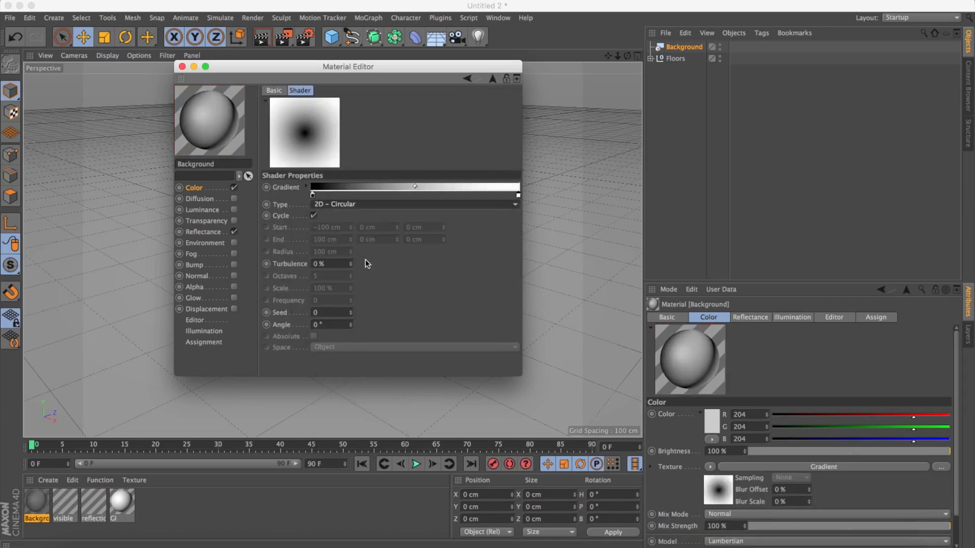
right_click(285, 190)
click(294, 253)
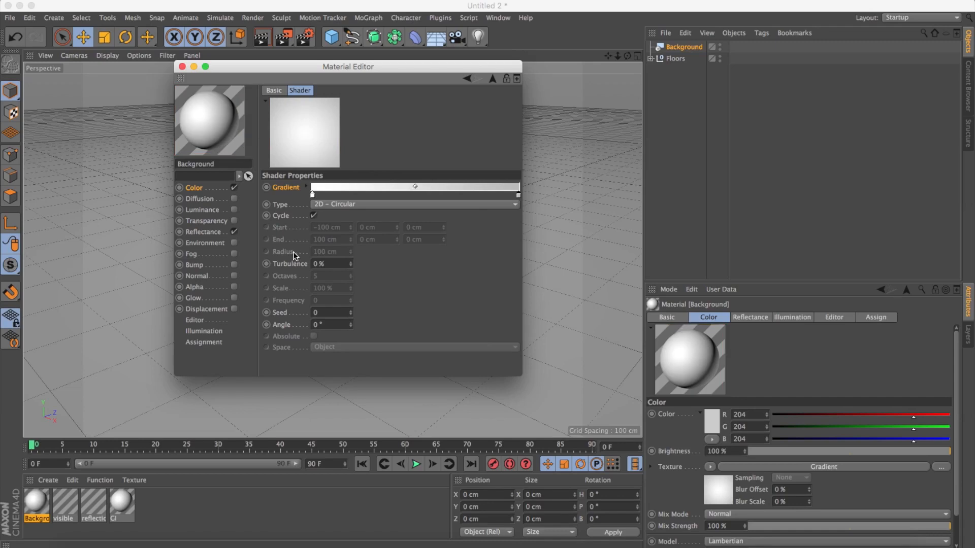
Step: Apply the Background material to the Background object and set the object's editor and renderer visibility to On
click(182, 66)
drag(36, 504, 693, 48)
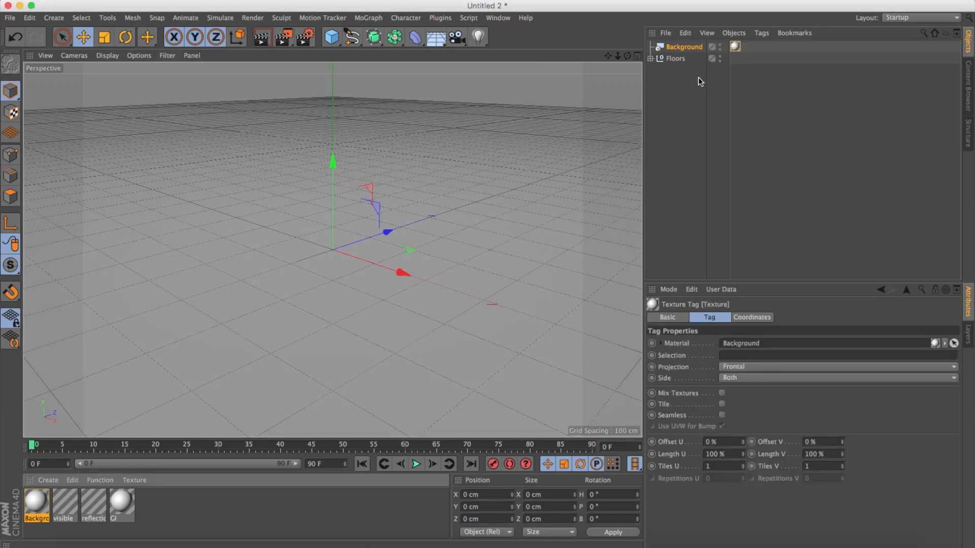
click(684, 47)
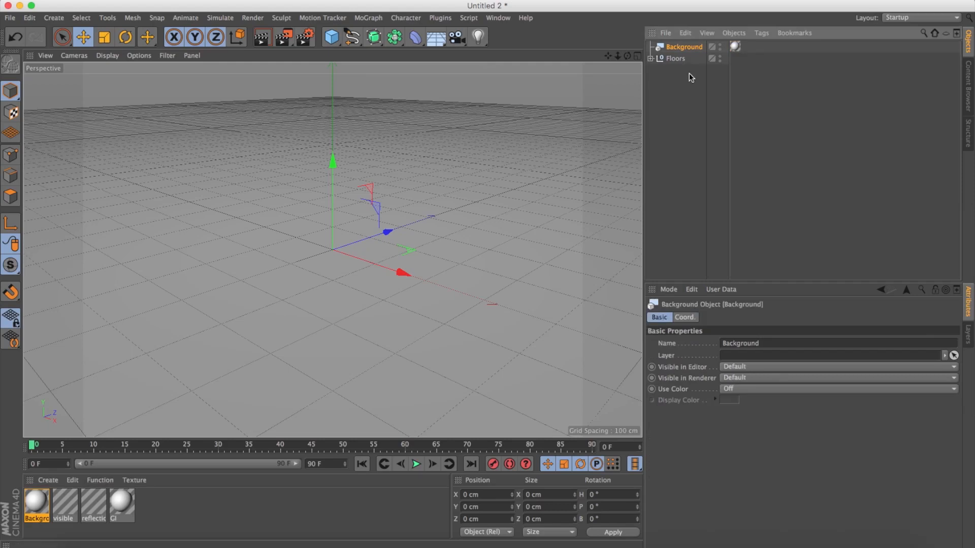
click(720, 49)
click(721, 45)
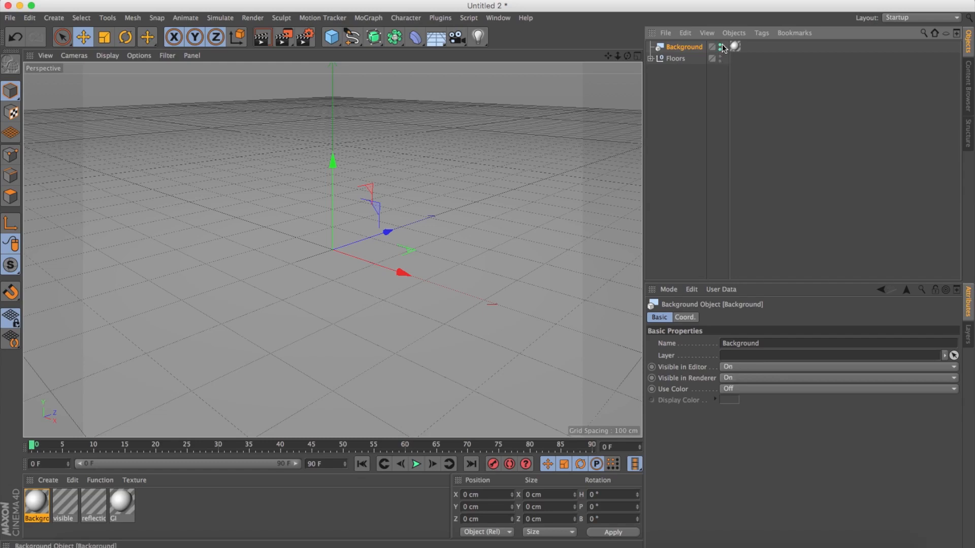
Step: Add a Sky object to the scene and create a new material, opening its settings
click(436, 37)
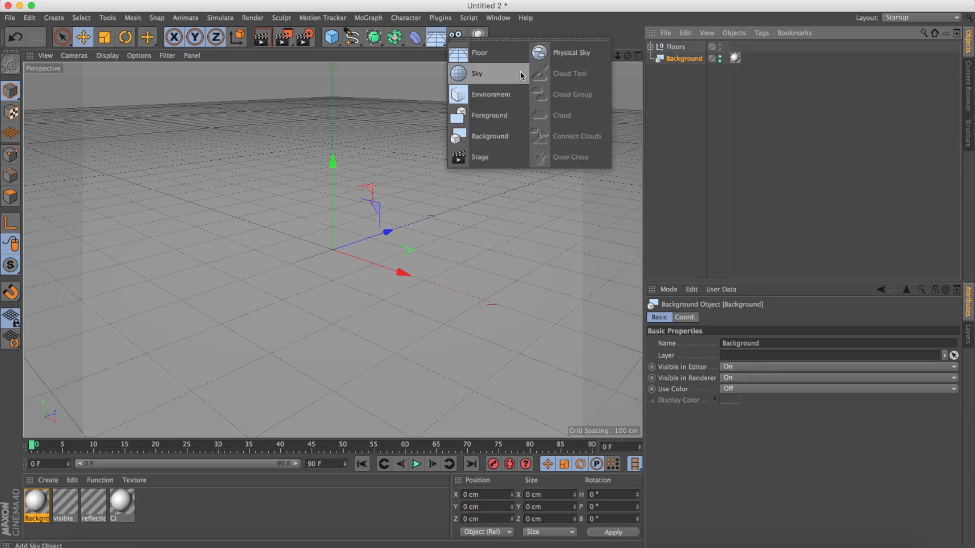
click(479, 71)
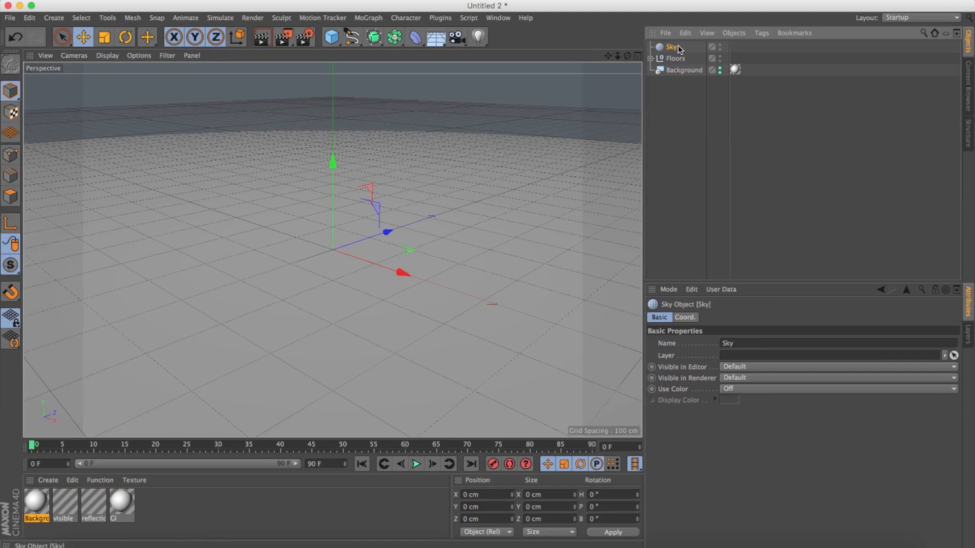
double_click(239, 506)
double_click(37, 503)
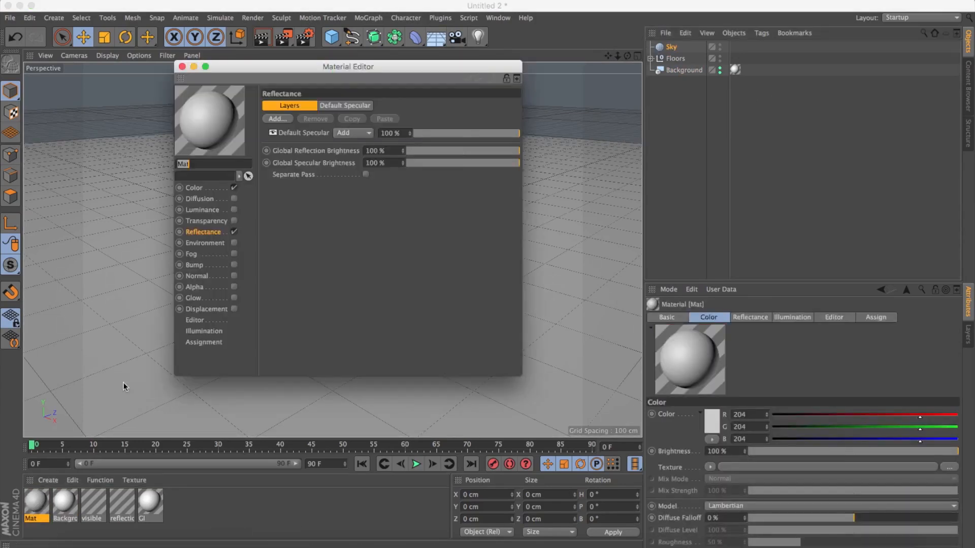
drag(417, 74, 388, 55)
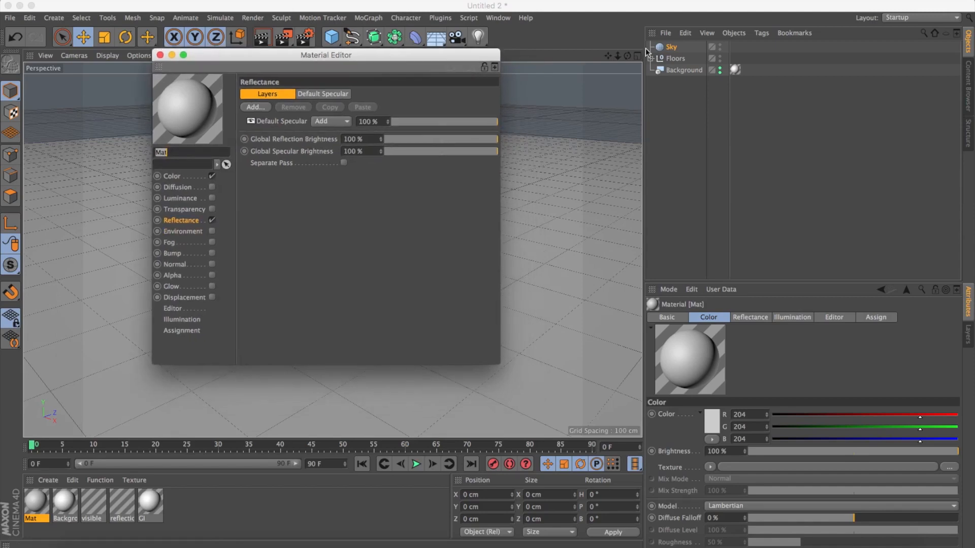
Step: Rename the Sky object as reflection sky and deselect it
double_click(671, 47)
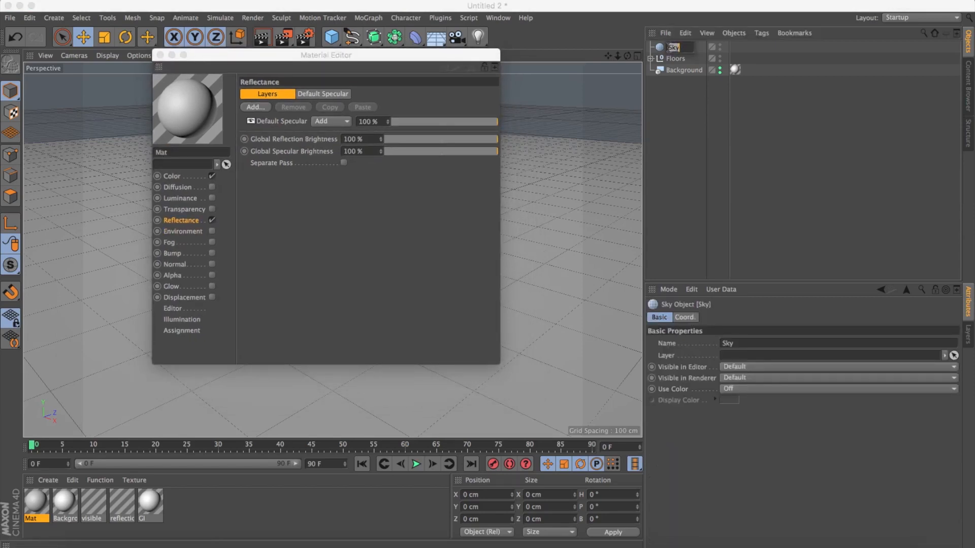
text(H)
text(eflection s)
text(ky)
key(Return)
click(681, 119)
Step: Name the new material "reflectio sky", disable its Color channel and enable its Luminance channel
double_click(199, 153)
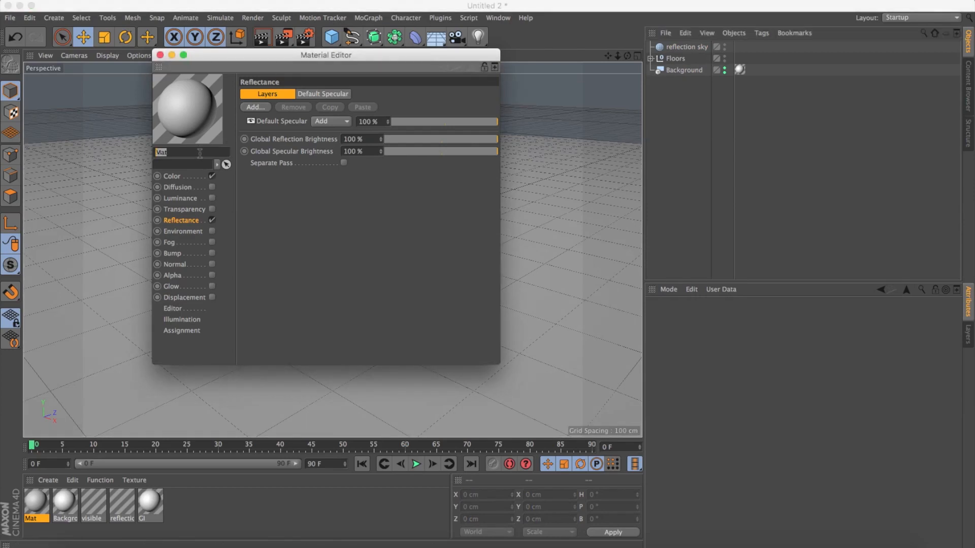
key(BackSpace)
key(Return)
click(212, 176)
click(179, 199)
click(212, 198)
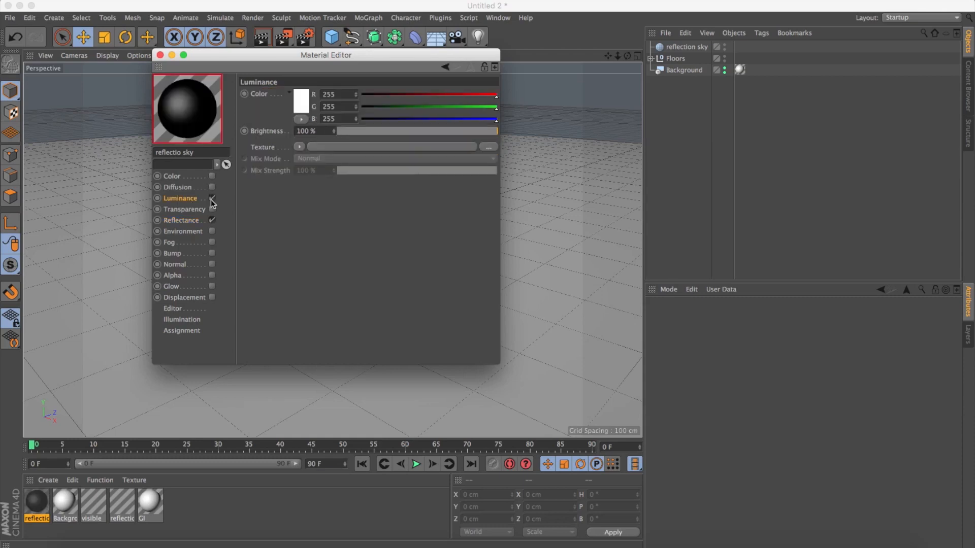
Step: Add a Filter shader as the sky material's Luminance texture and open the shader's properties
click(300, 148)
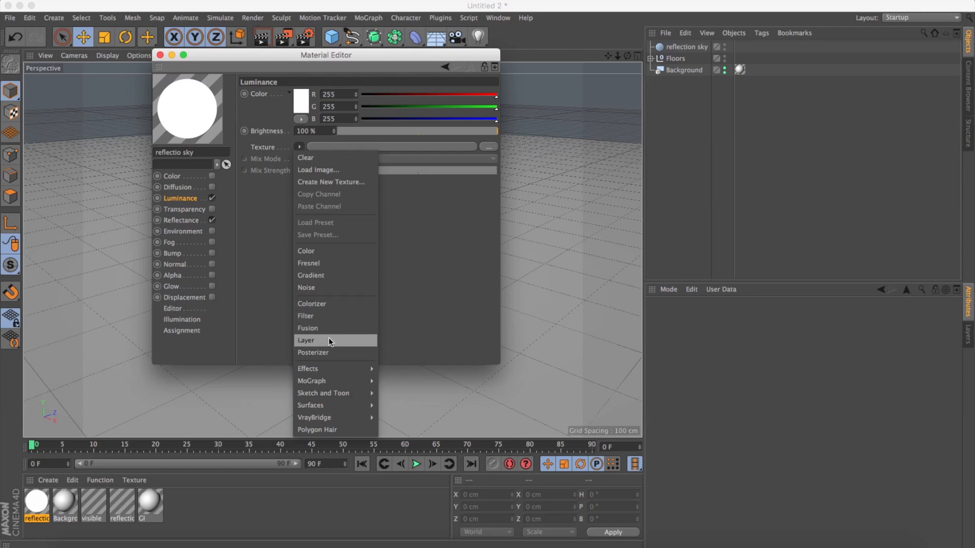
click(307, 317)
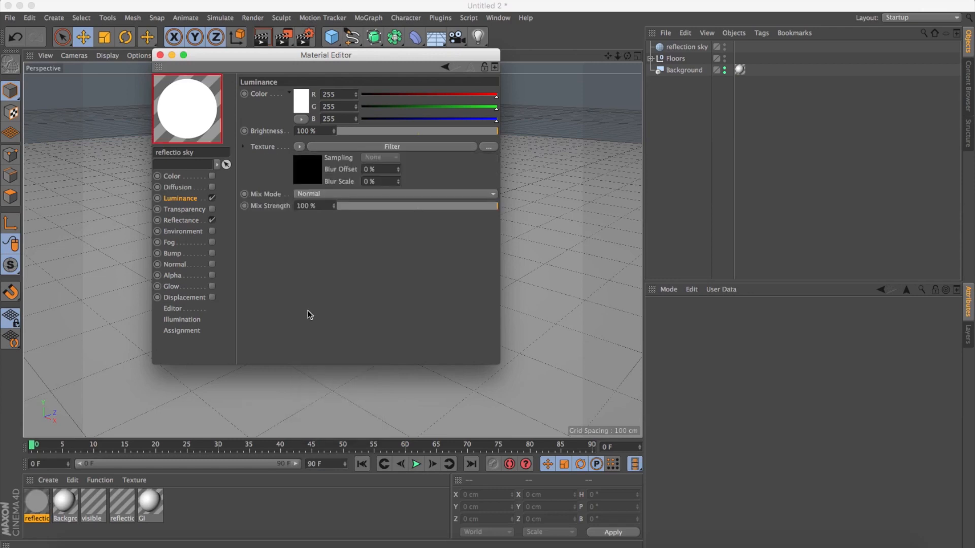
click(393, 148)
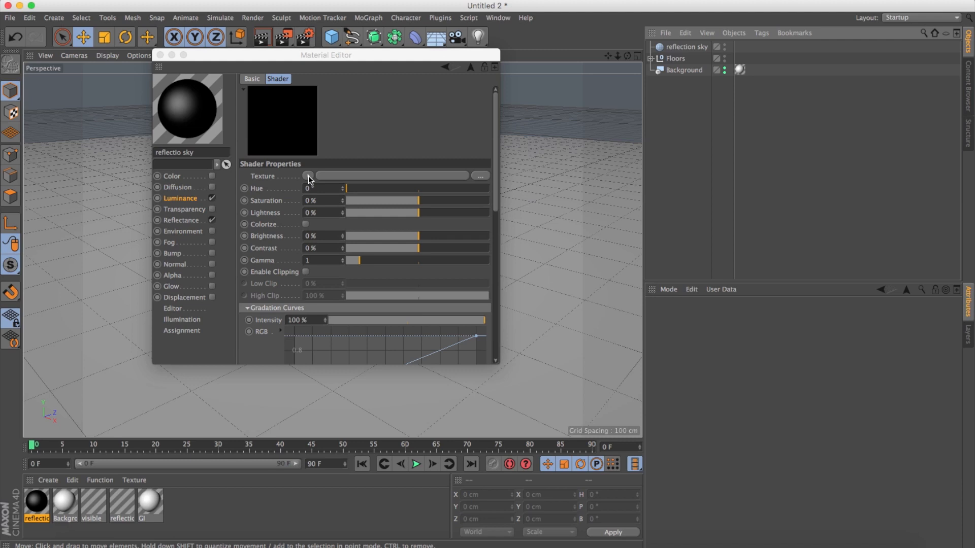
Step: Find GradSoftStudio.hdr in the HDRI studio presets and assign it as the Filter shader's texture
click(968, 85)
double_click(730, 117)
double_click(683, 67)
scroll(726, 152, up, 3)
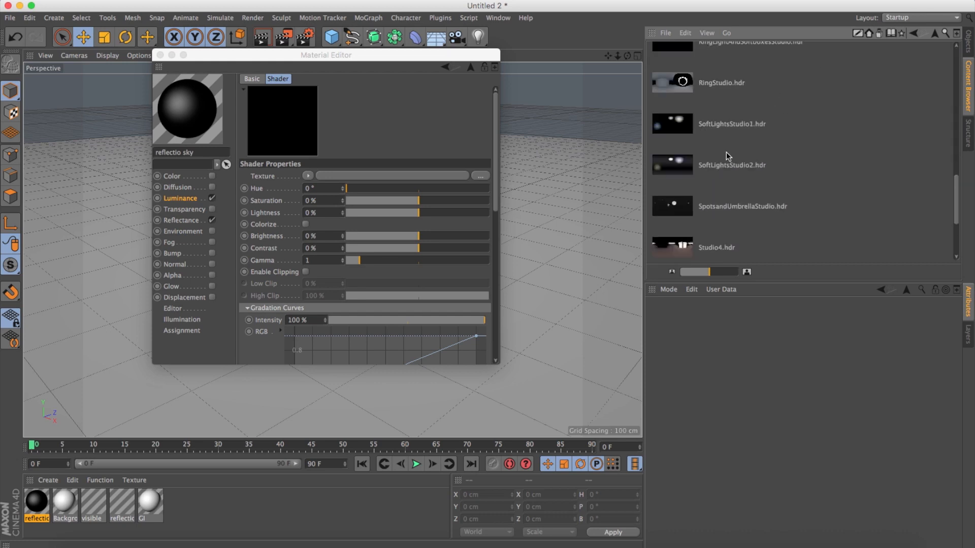
scroll(726, 151, up, 5)
drag(726, 144, 434, 178)
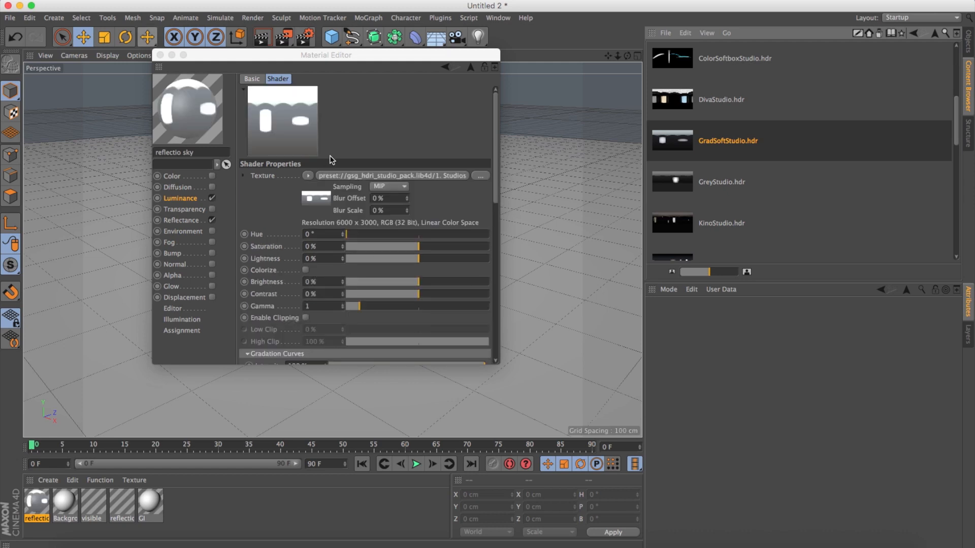
Step: Switch to textures.com in the browser, look through the hdr search results and examine the Norway Highlands B panorama's download options
click(227, 544)
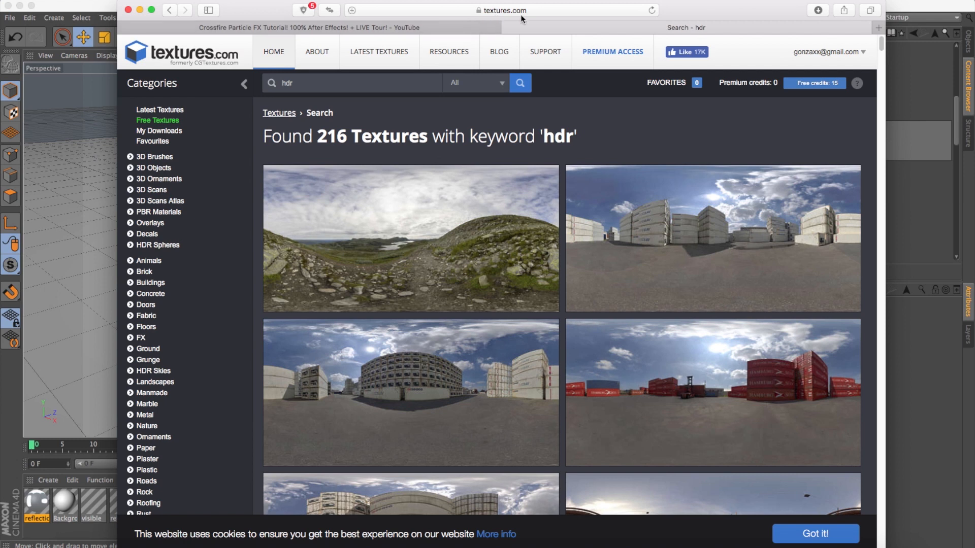
scroll(673, 141, down, 1)
scroll(673, 141, down, 4)
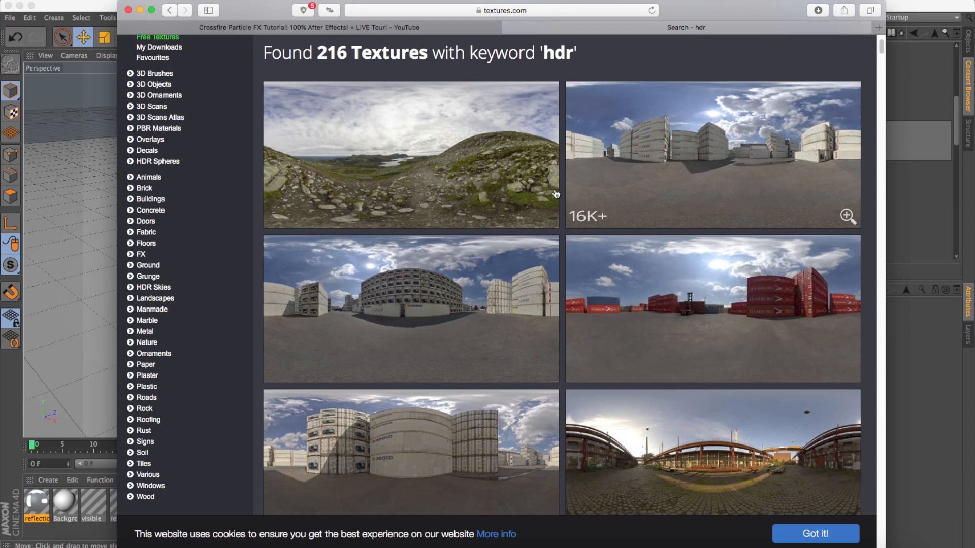
scroll(730, 186, down, 10)
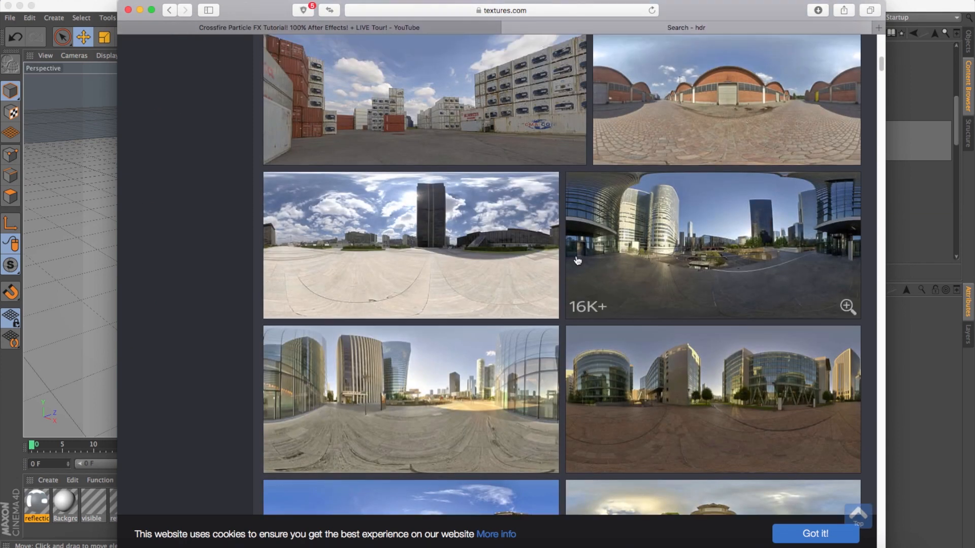
scroll(577, 261, up, 12)
click(529, 237)
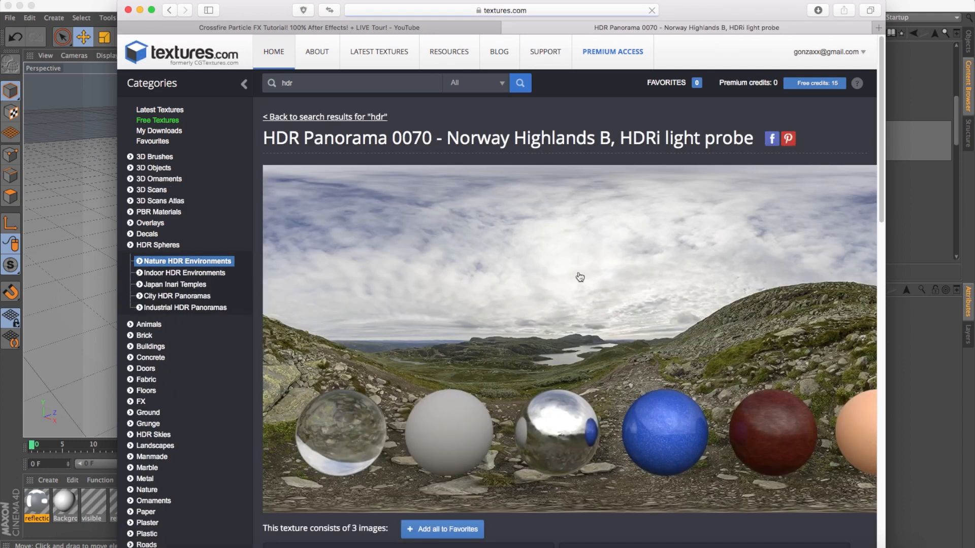
scroll(580, 277, down, 15)
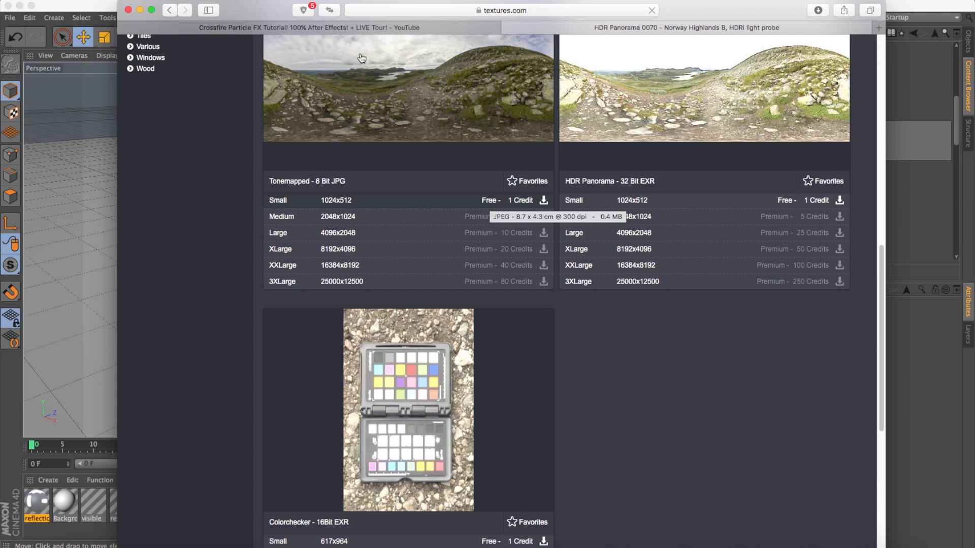
Step: Switch back to Cinema 4D, close the material's editor and apply the "reflectio sky" material to the reflection sky object
click(56, 8)
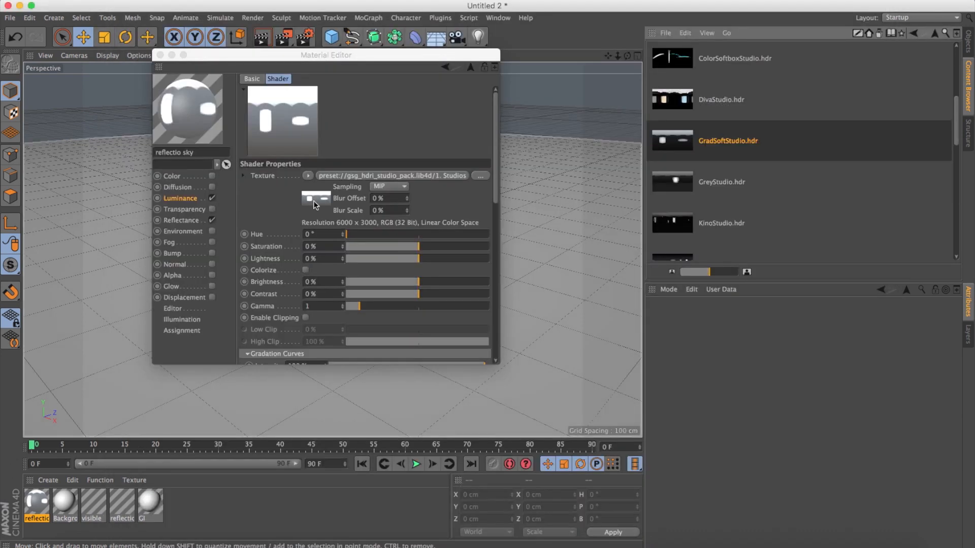
click(160, 55)
click(969, 52)
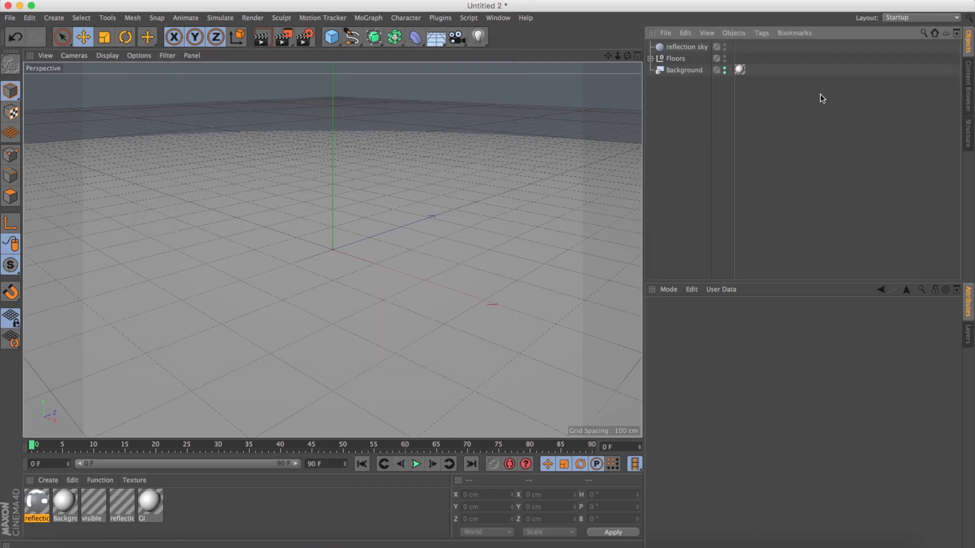
drag(48, 499, 685, 47)
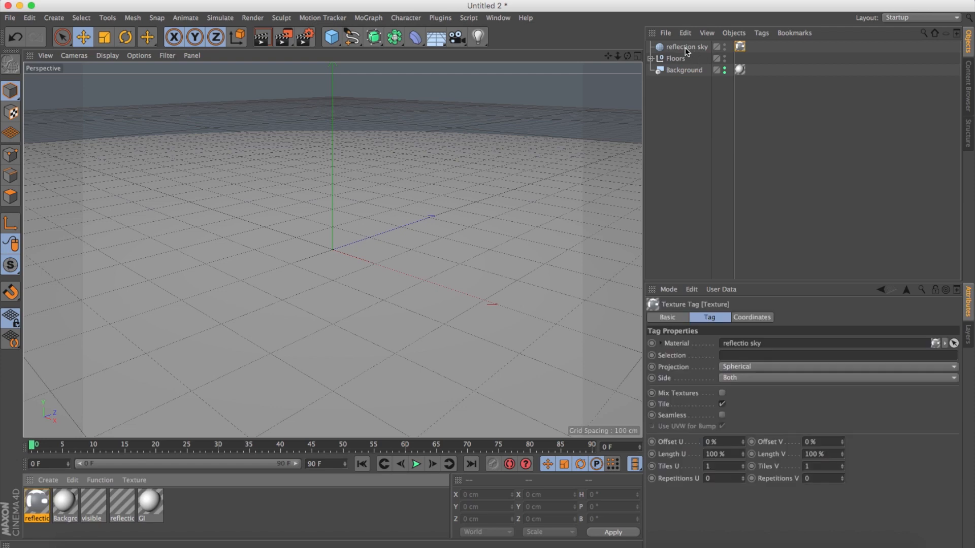
Step: Add a Compositing tag to the reflection sky object
click(674, 51)
click(674, 50)
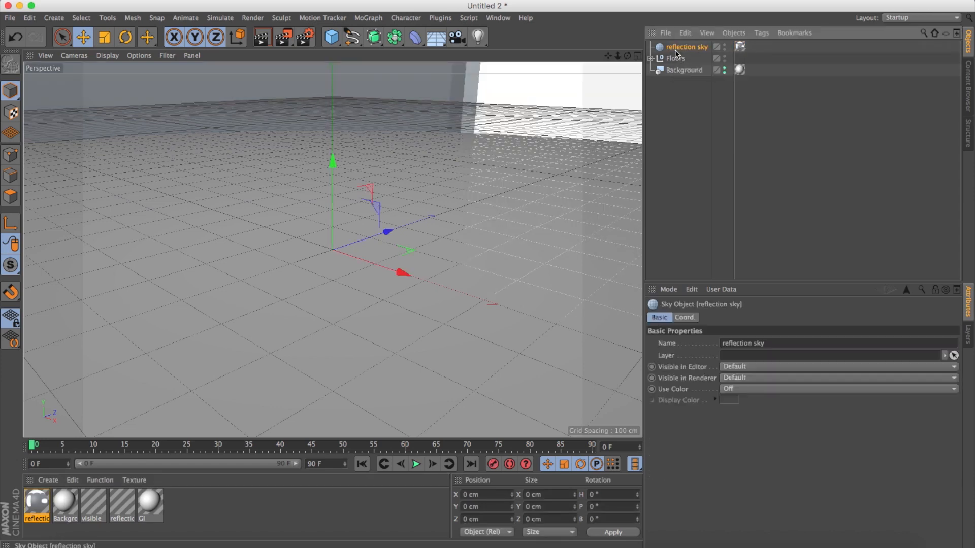
click(762, 34)
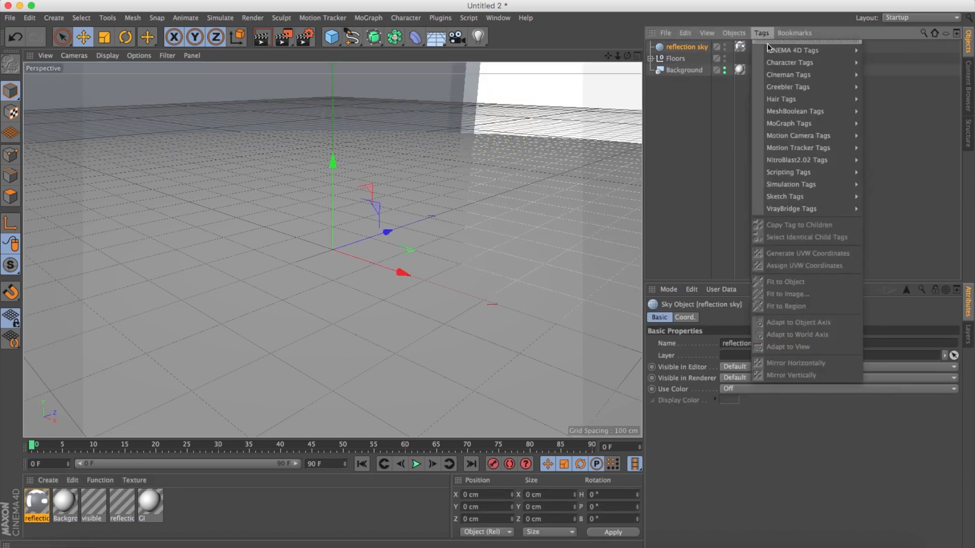
mouse_move(788, 51)
click(892, 135)
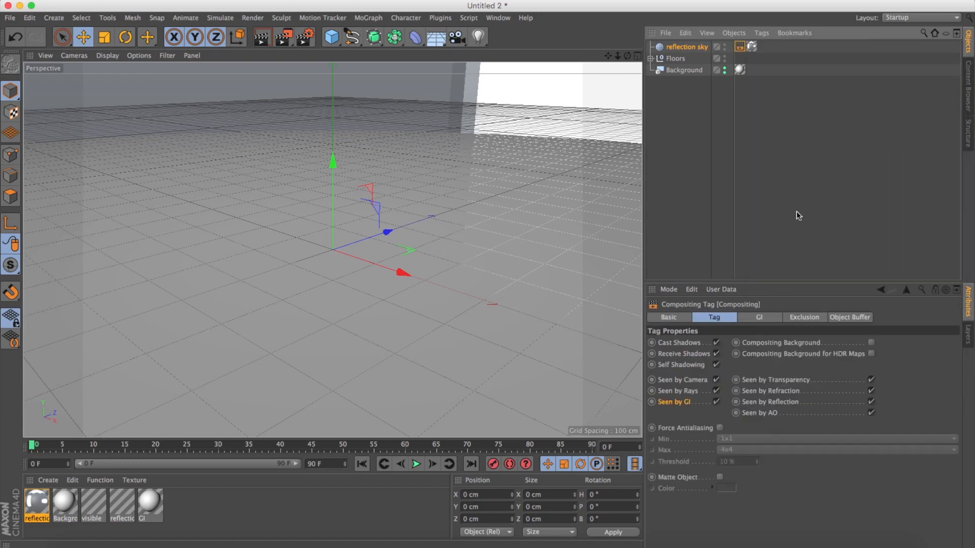
Step: In the sky's Compositing tag, disable casting and receiving shadows and being seen by camera, GI, transparency and refraction
click(716, 353)
click(716, 343)
click(871, 381)
click(717, 379)
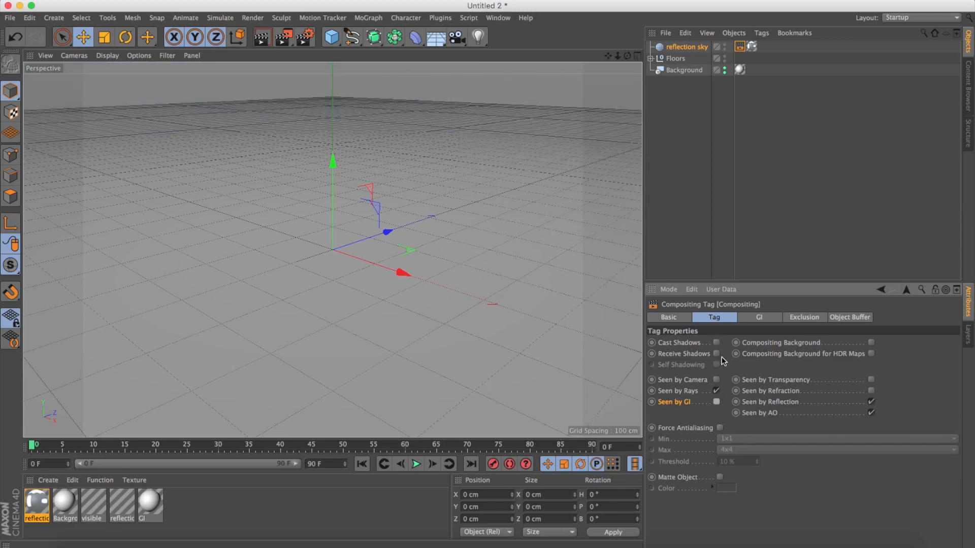
click(716, 354)
click(717, 365)
click(717, 343)
Step: Turn off the reflection sky object's visibility in both the editor and the renderer
click(687, 49)
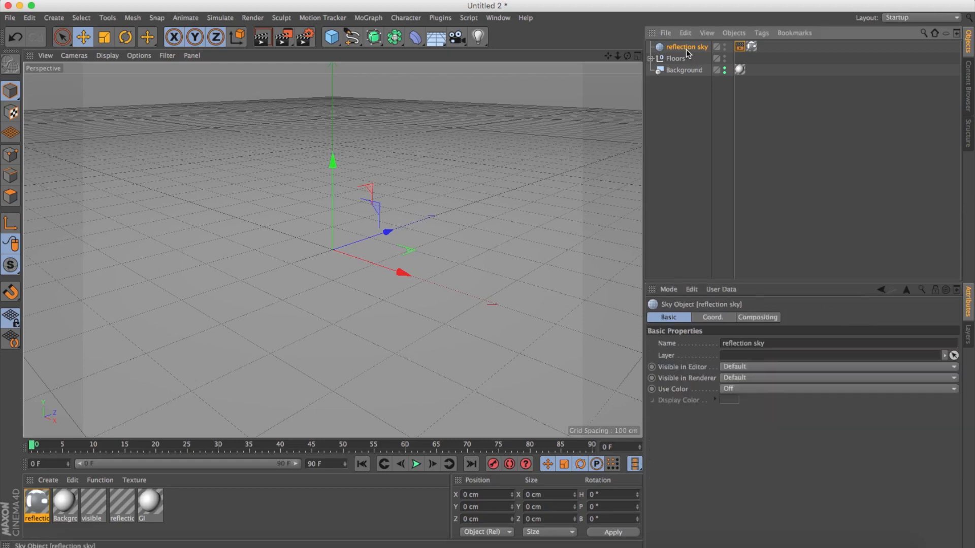
click(725, 47)
click(726, 46)
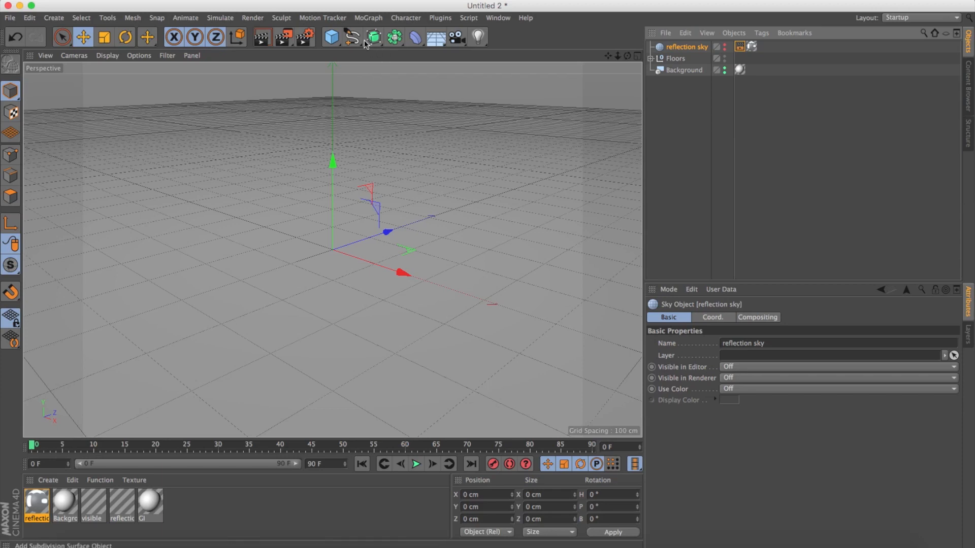
Step: Add a sphere primitive to the scene with a radius of 10000 cm
click(332, 39)
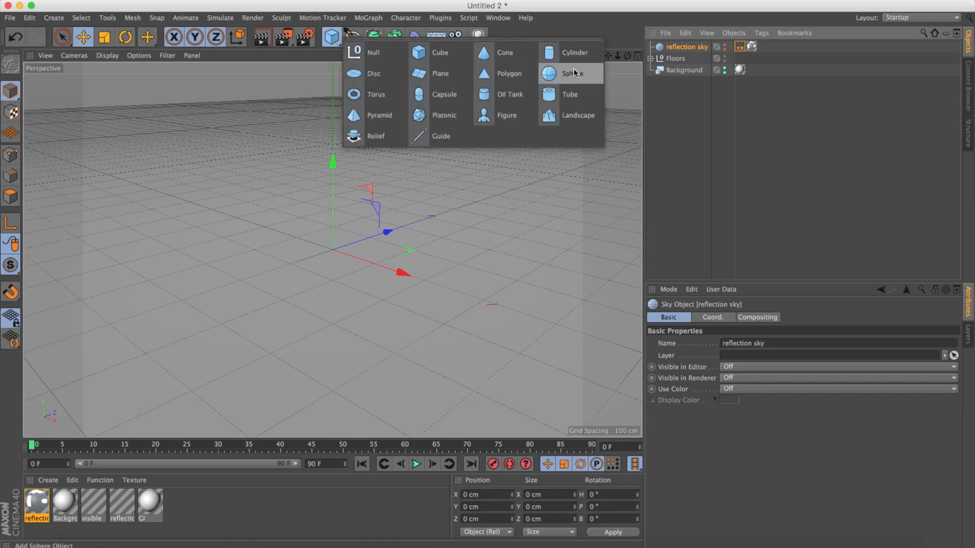
click(558, 75)
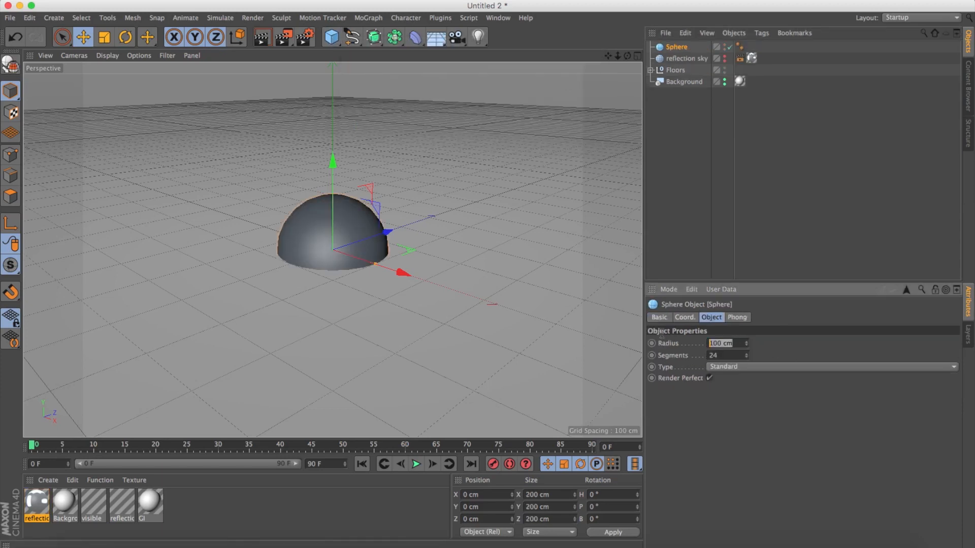
text(10000)
key(Return)
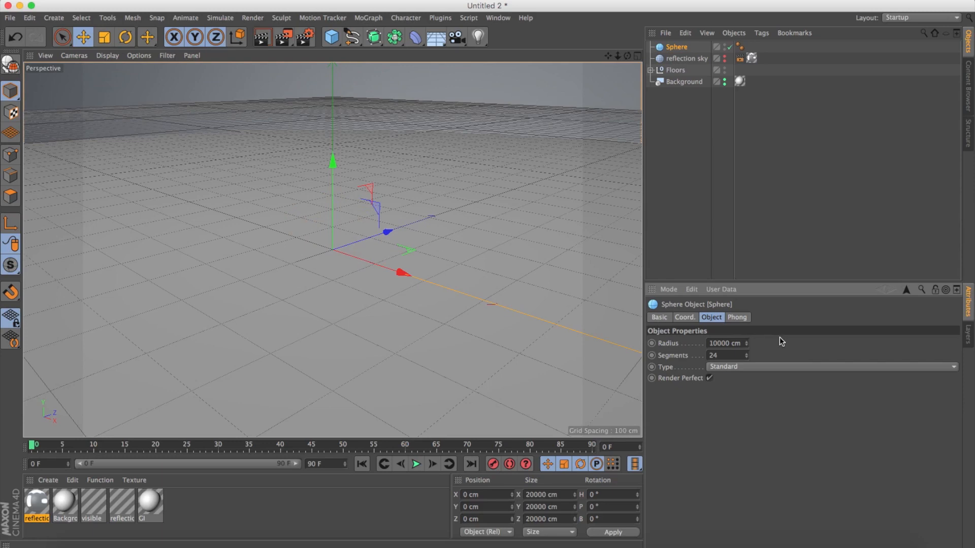
Step: Nest the sphere under the reflection sky, hide it in editor and renderer, and collapse the hierarchy
drag(676, 47, 691, 61)
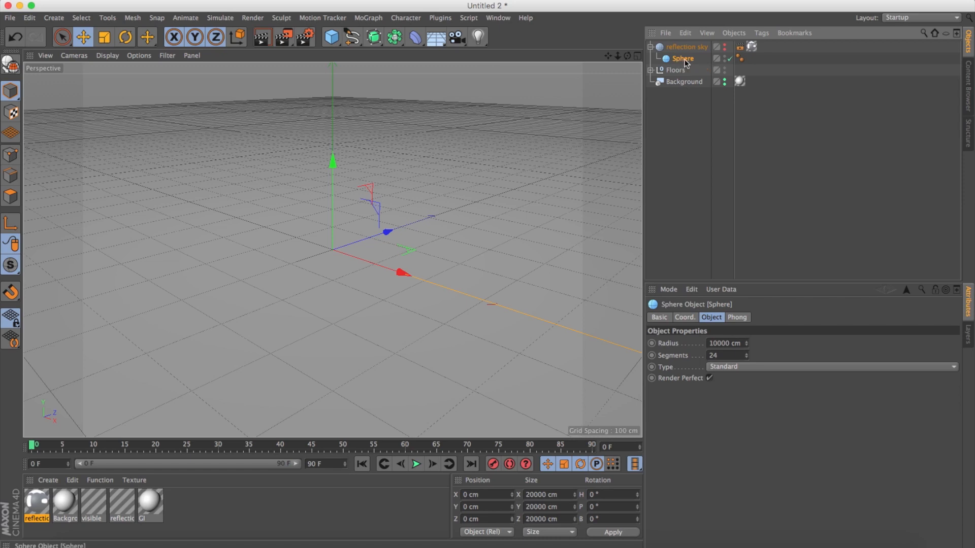
click(728, 57)
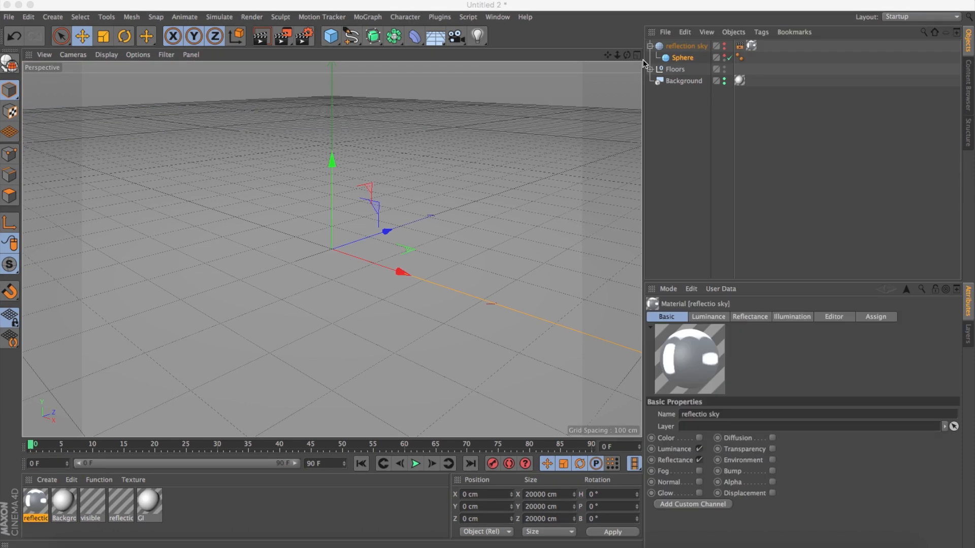
click(650, 45)
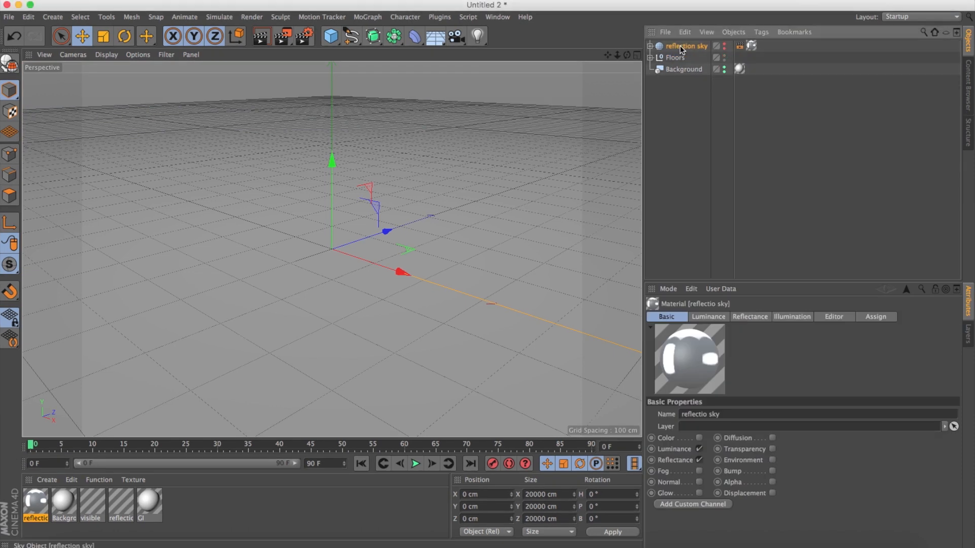
Step: Duplicate the reflection sky object together with its child sphere
click(673, 46)
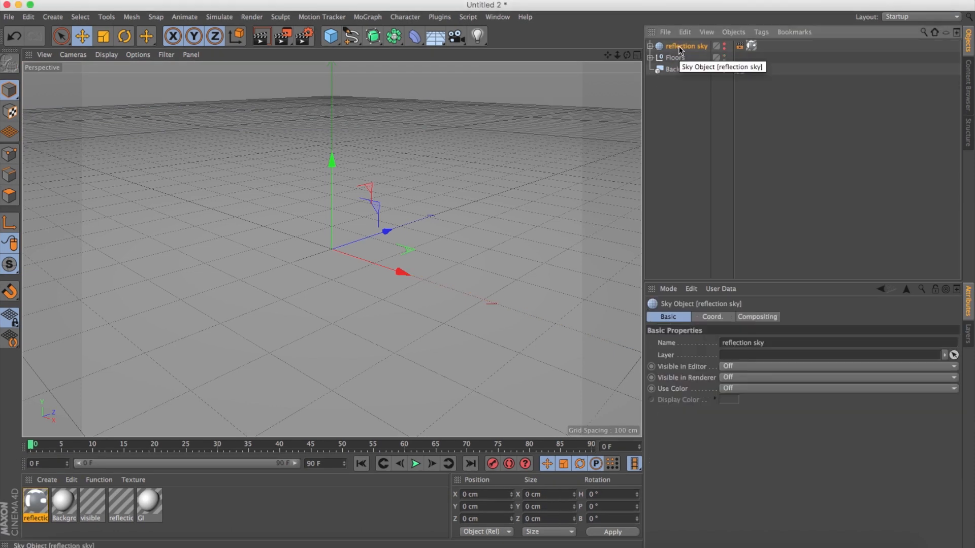
click(685, 32)
click(699, 94)
click(692, 33)
click(697, 104)
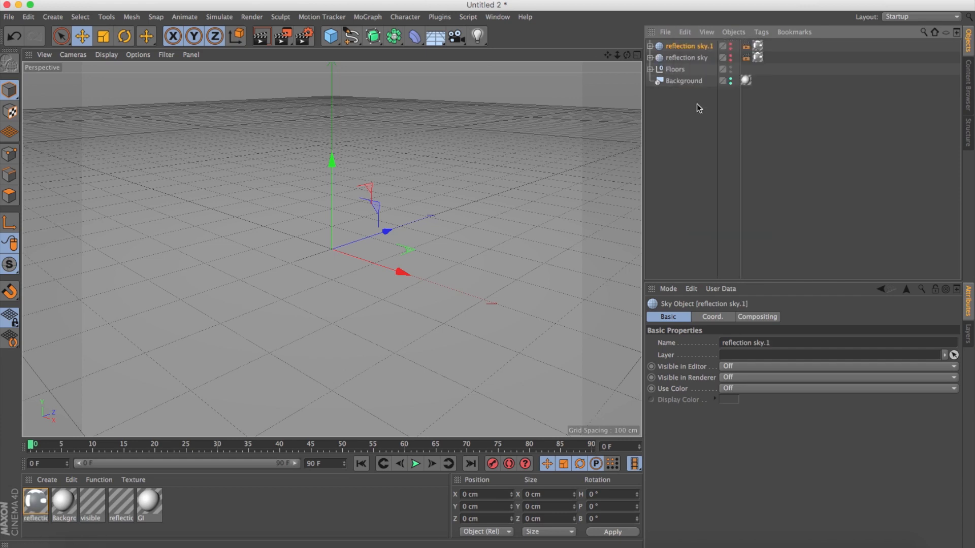
Step: Rename the duplicated sky as "reflection sky floor" and force it visible in both the editor and the renderer
double_click(711, 47)
click(726, 47)
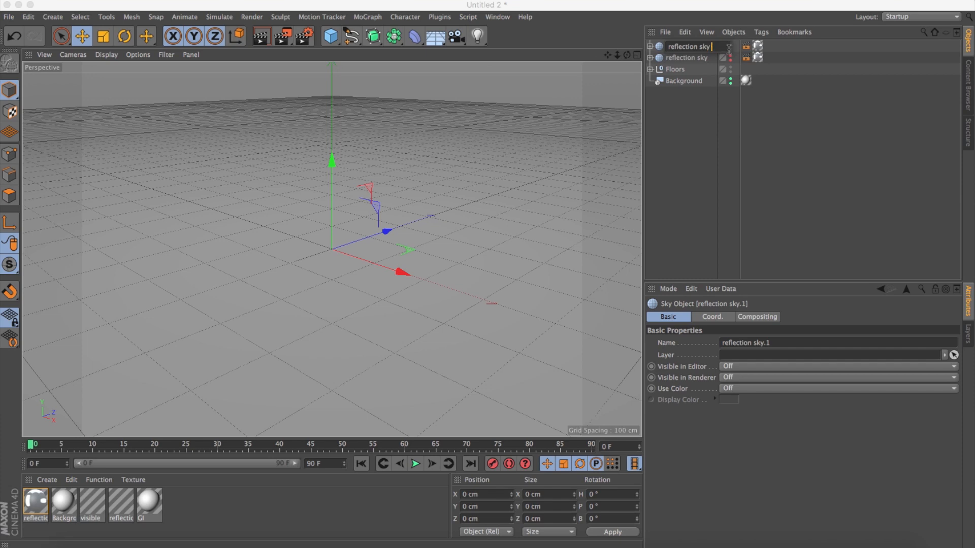
key(Return)
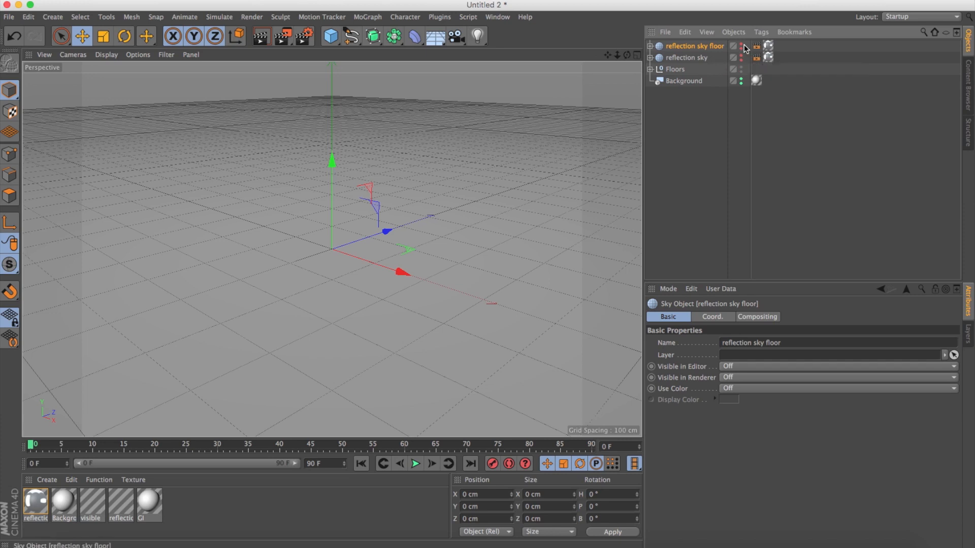
ctrl+click(741, 51)
ctrl+click(742, 50)
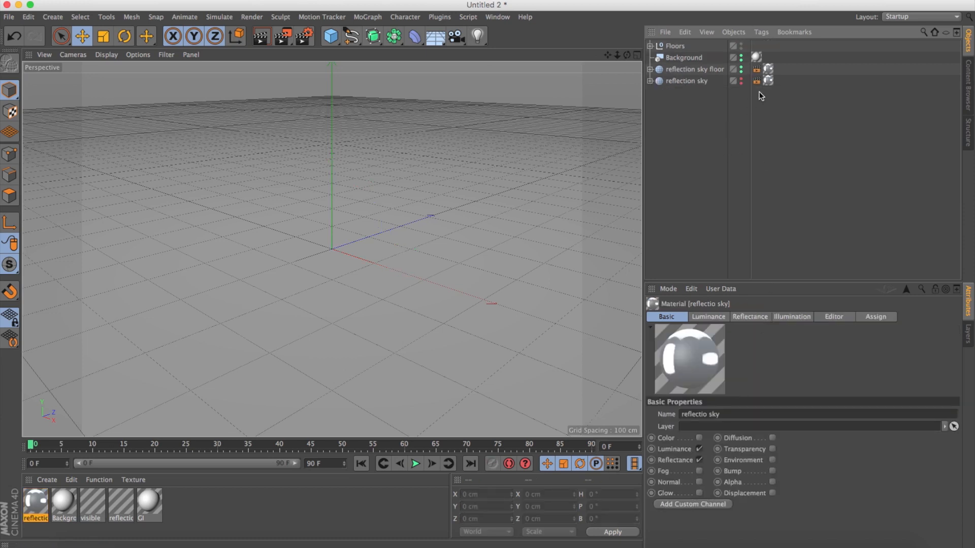
Step: Set the "reflectio sky" material's Luminance mix mode to Multiply
click(769, 81)
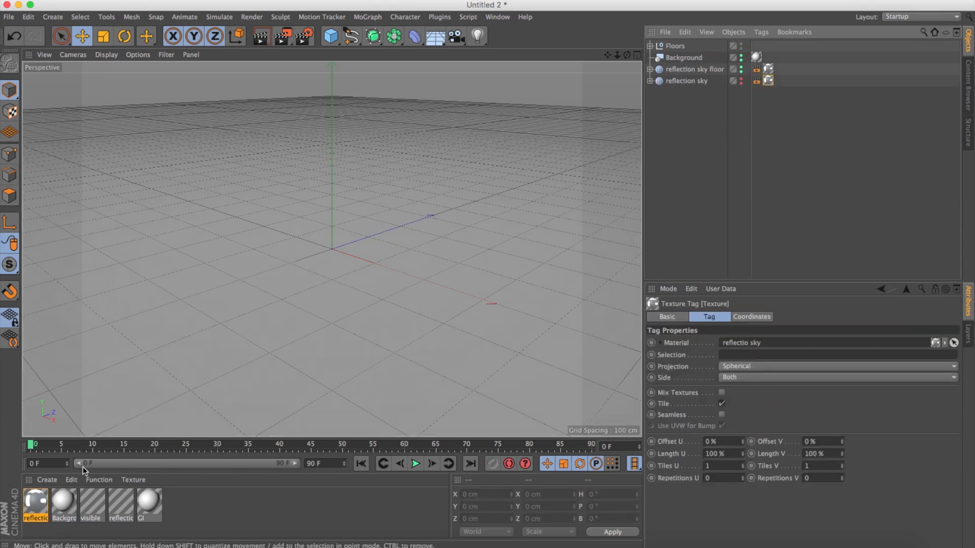
double_click(35, 500)
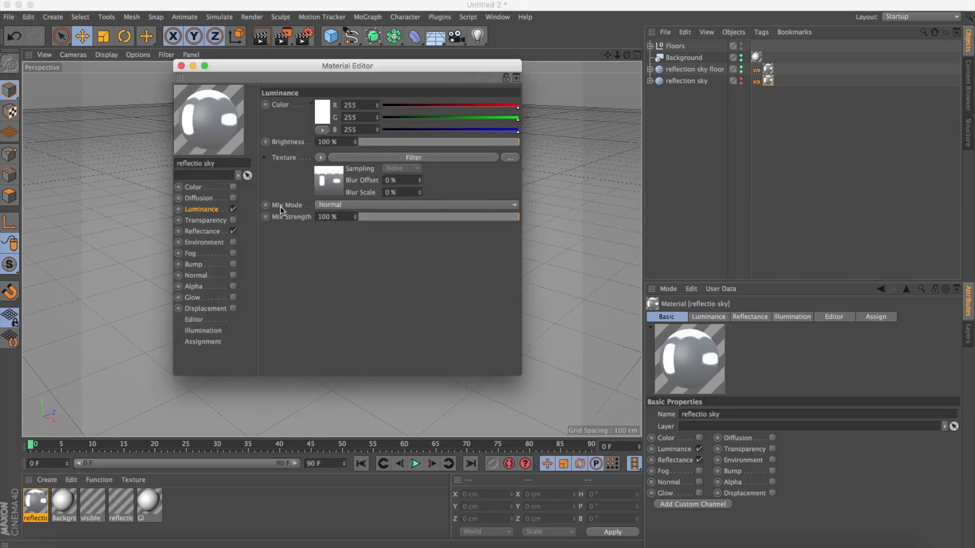
click(330, 205)
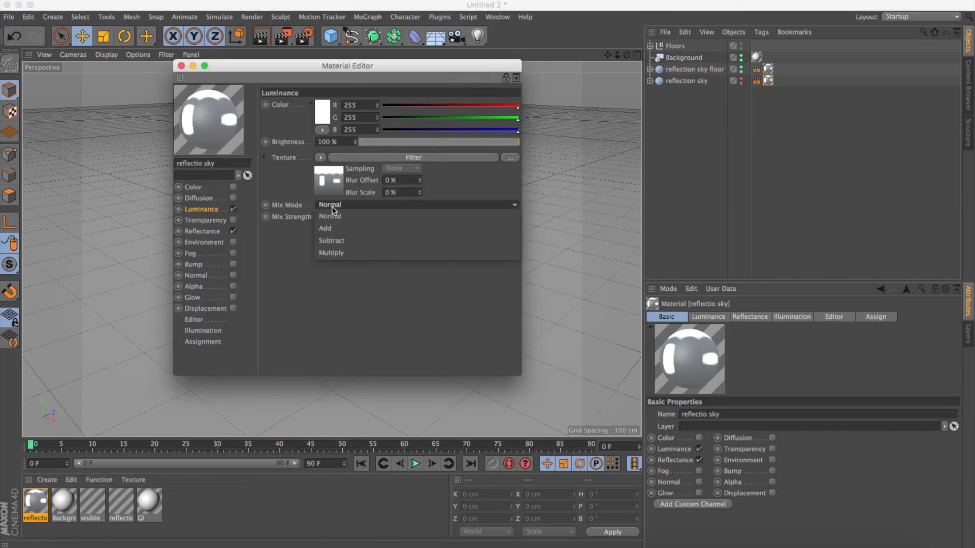
click(342, 254)
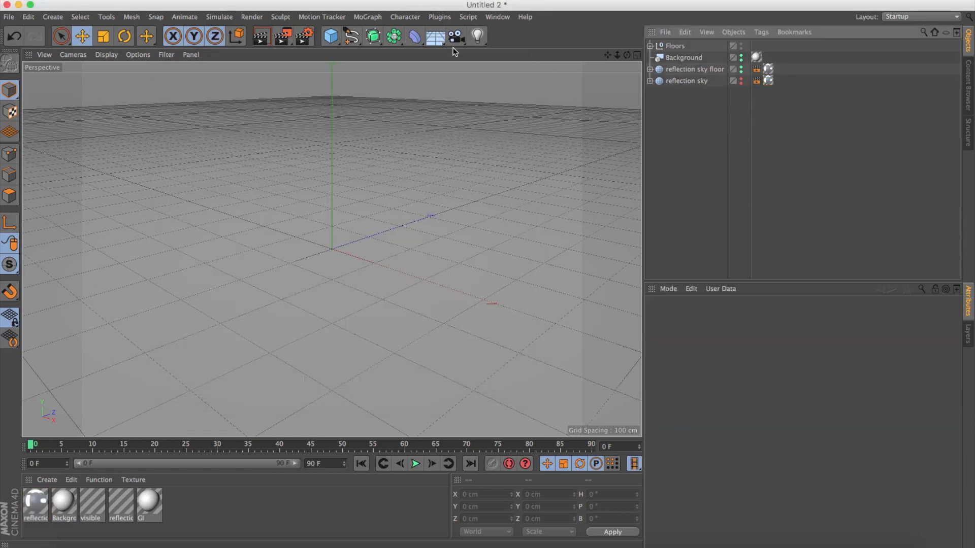
Step: Add a new Sky object, place it below reflection sky in the object hierarchy and name it "Ilumination Sky"
click(435, 36)
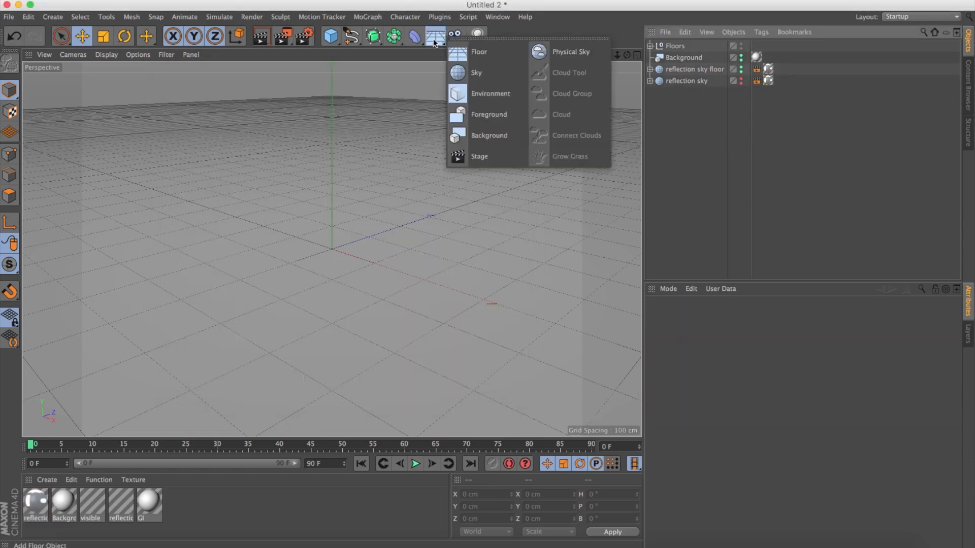
click(480, 72)
drag(669, 47, 677, 100)
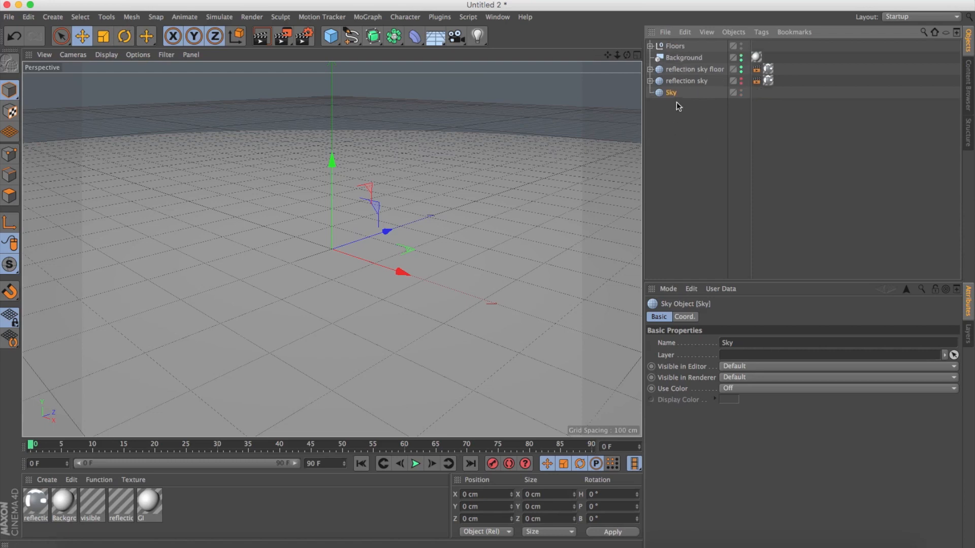
double_click(674, 93)
key(BackSpace)
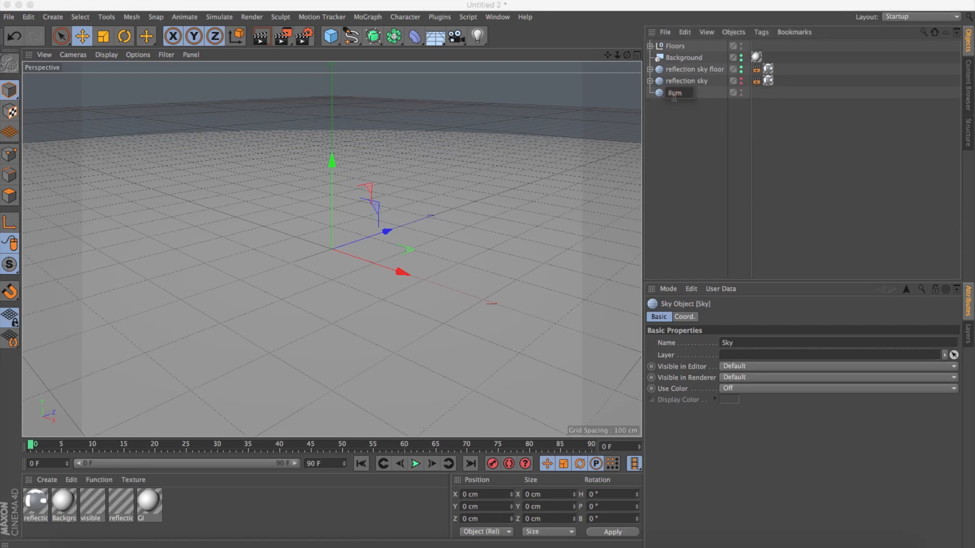
text(Illuminat)
text(ion Sky)
key(Return)
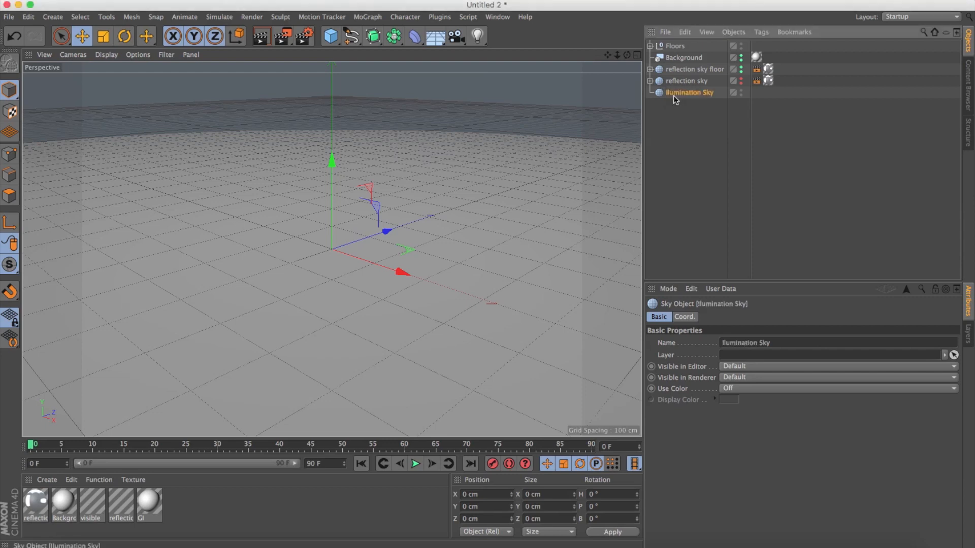
Step: Create a new material, disable its Color channel and enable its Luminance channel
double_click(273, 510)
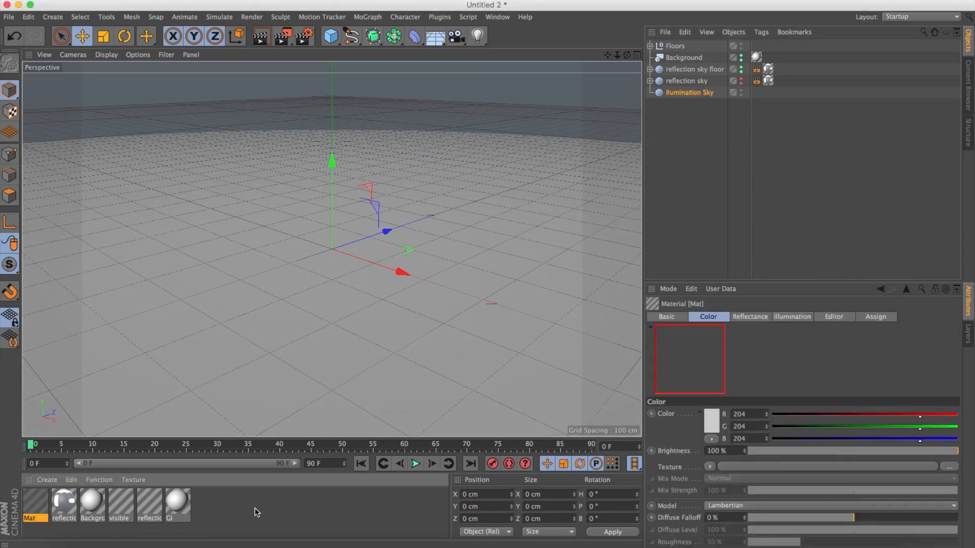
double_click(35, 503)
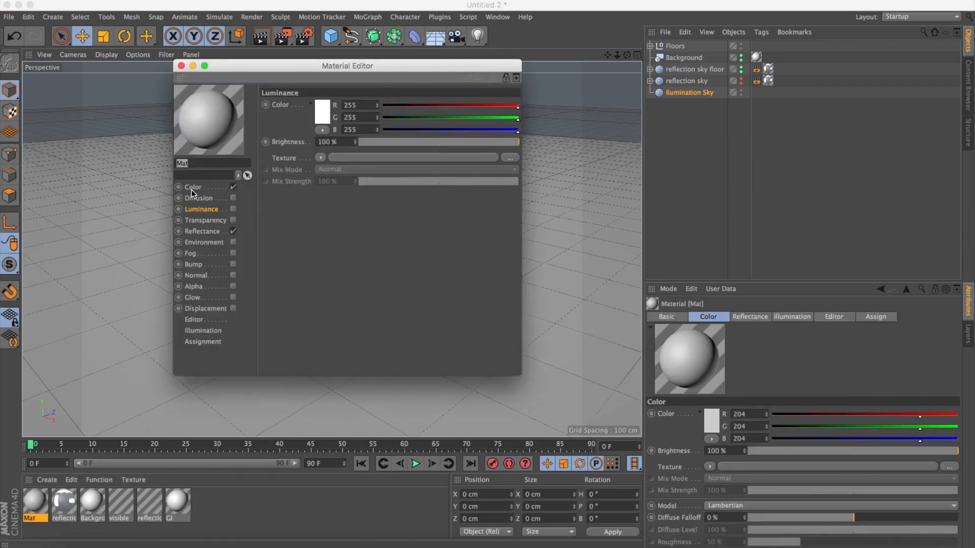
click(233, 187)
click(214, 210)
click(233, 209)
Step: Add a Layer shader as the new material's Luminance texture and set its mix mode to Multiply
click(320, 158)
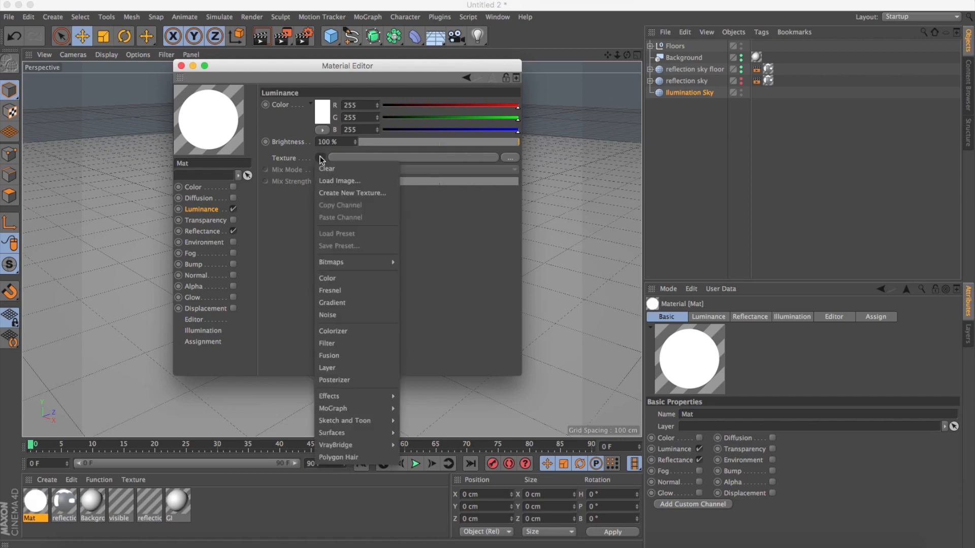
click(338, 370)
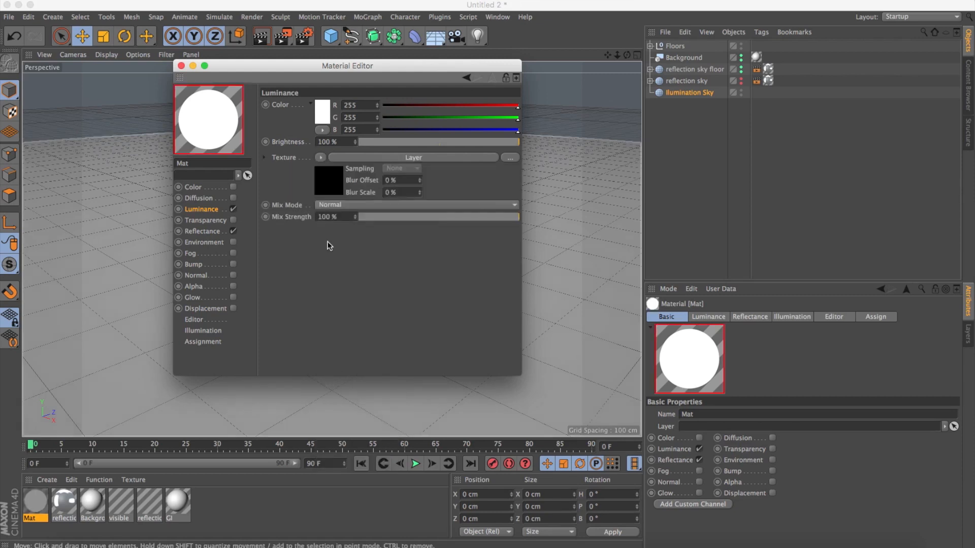
click(358, 206)
click(343, 252)
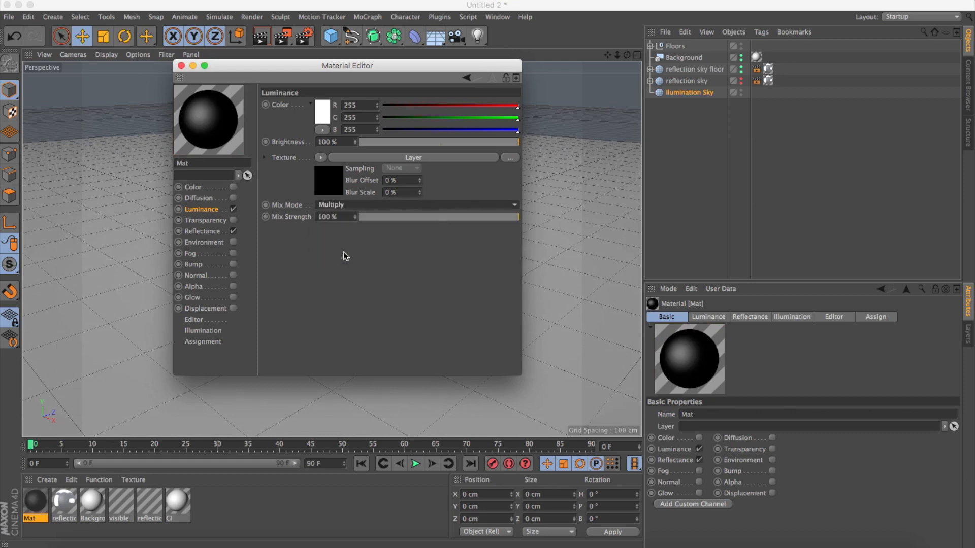
Step: Add a Filter and a Color shader to the material's Layer shader, with Color placed below Filter
click(383, 158)
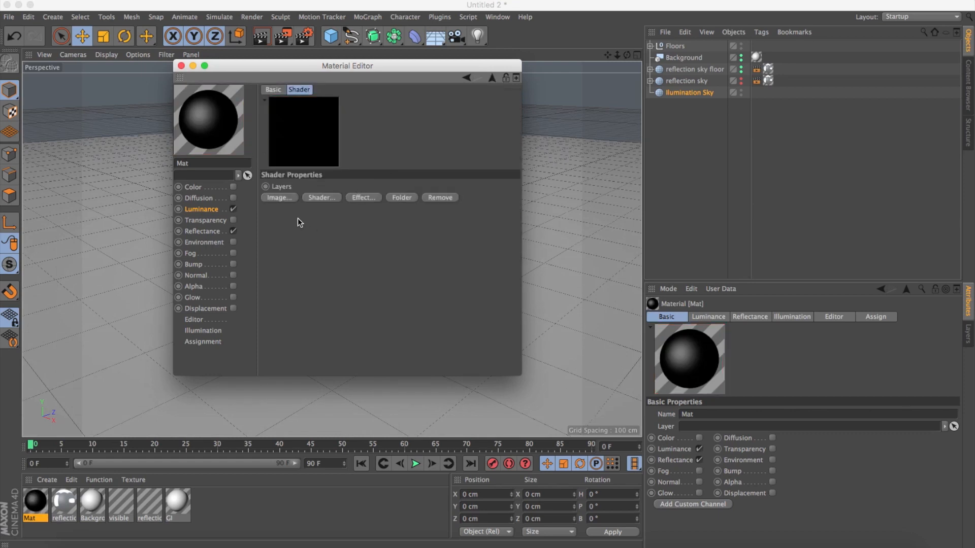
click(319, 197)
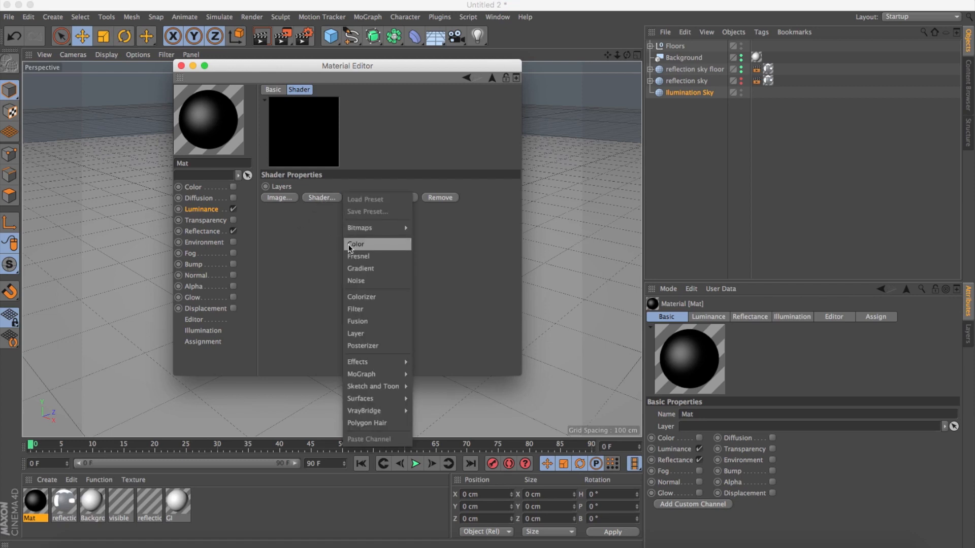
click(356, 310)
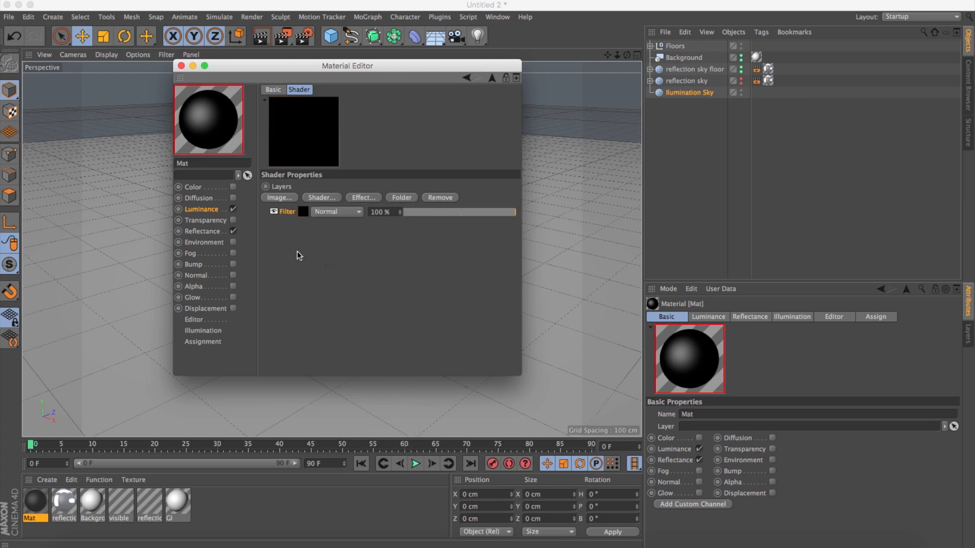
click(319, 198)
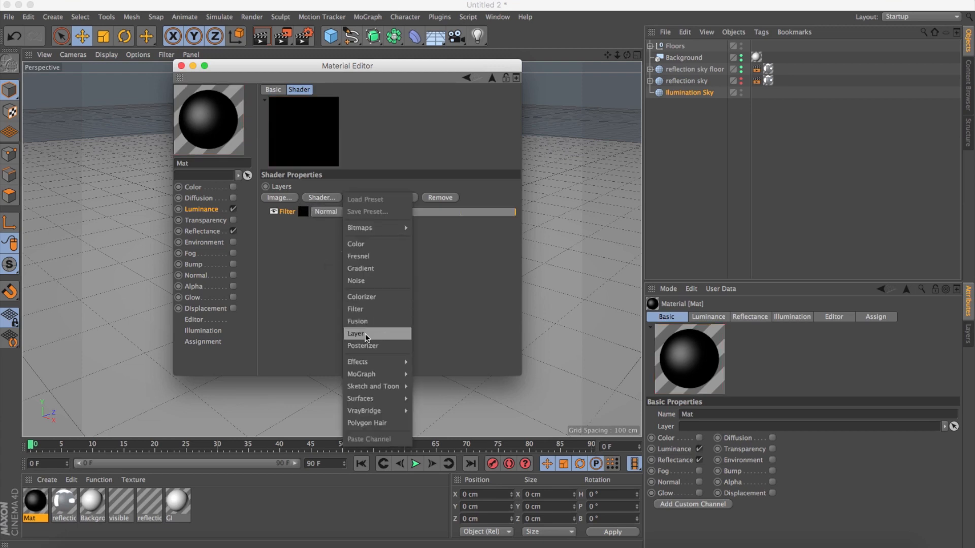
click(362, 247)
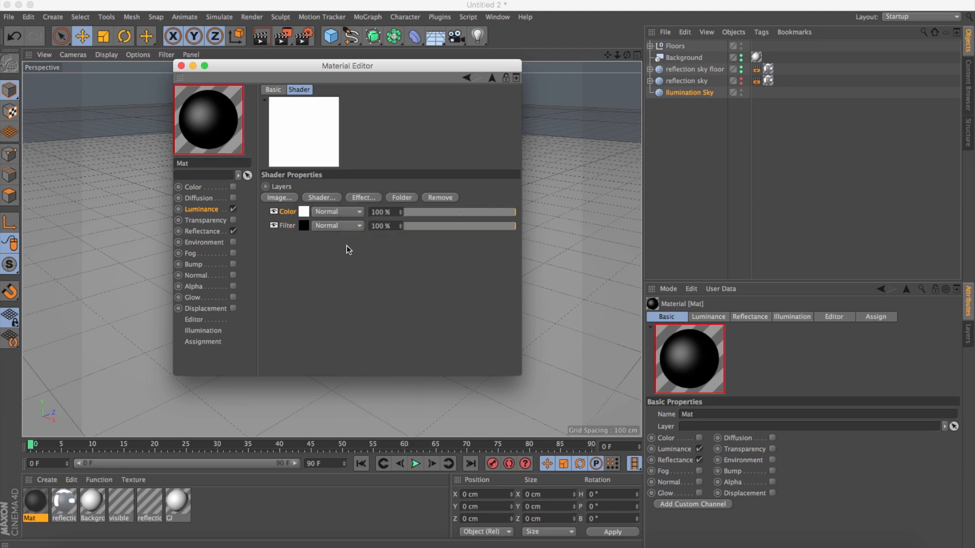
mouse_move(286, 213)
mouse_down()
mouse_move(287, 239)
mouse_move(285, 229)
mouse_up()
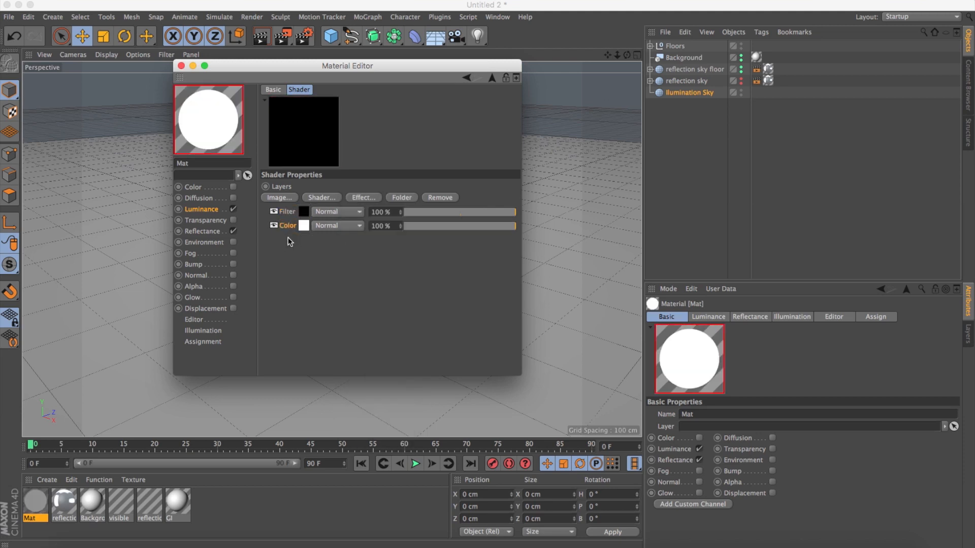
Step: Load GradSoftStudio.hdr from the HDRI library as the Filter layer's texture and return to the layer list
click(303, 212)
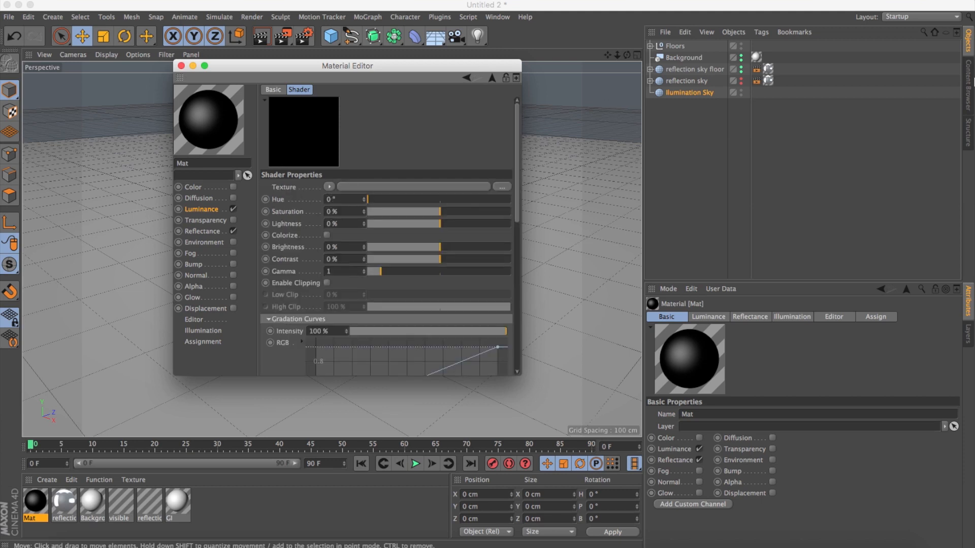
click(968, 84)
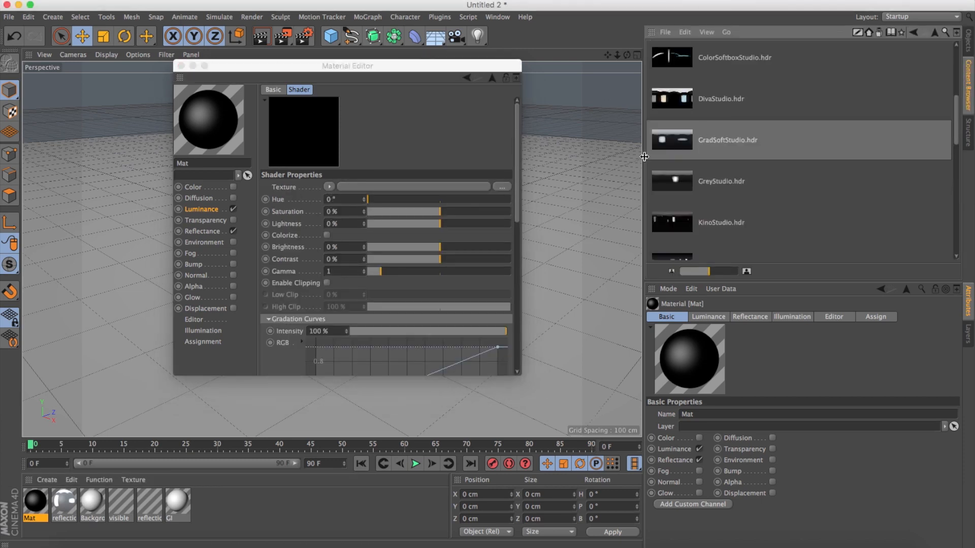
click(665, 143)
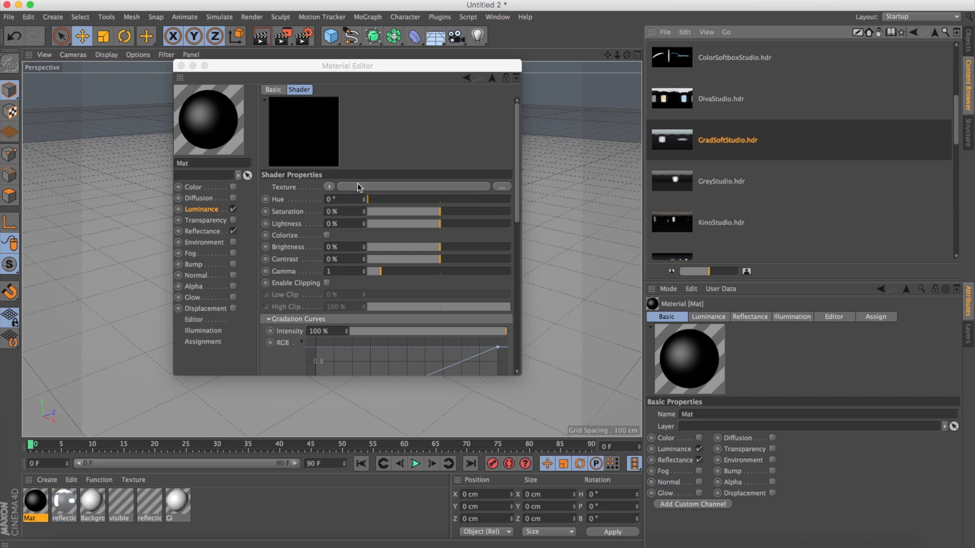
drag(358, 185, 357, 185)
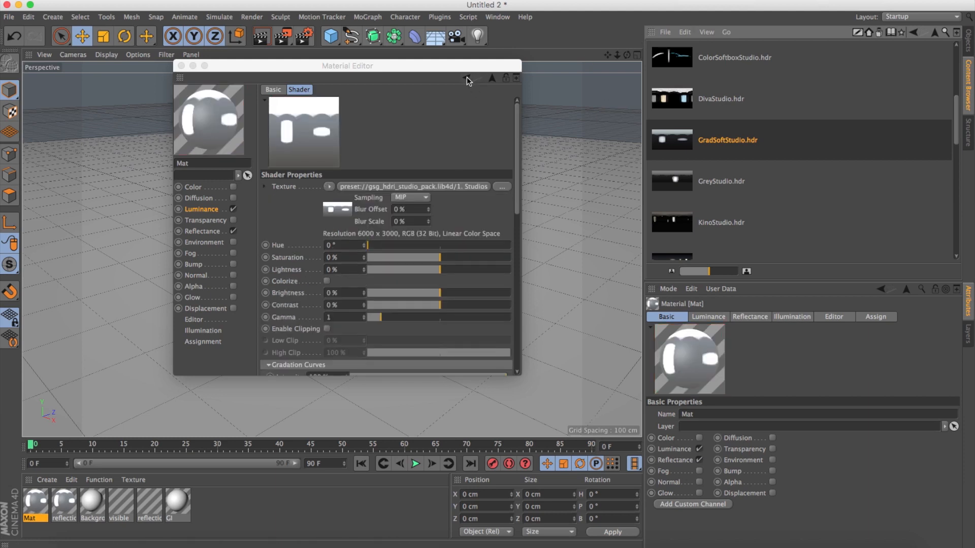
click(466, 78)
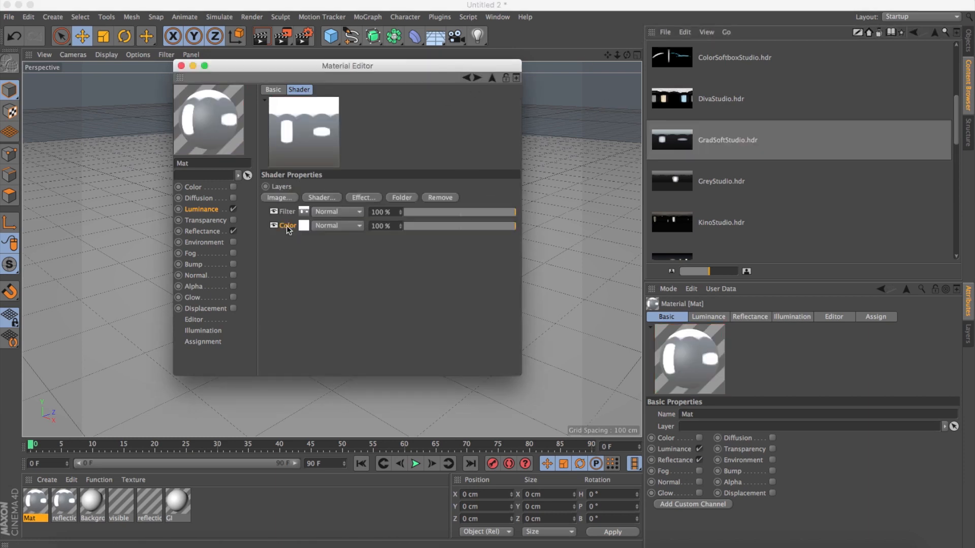
Step: Check the Color layer's shader settings and return to the scene's object list
click(303, 226)
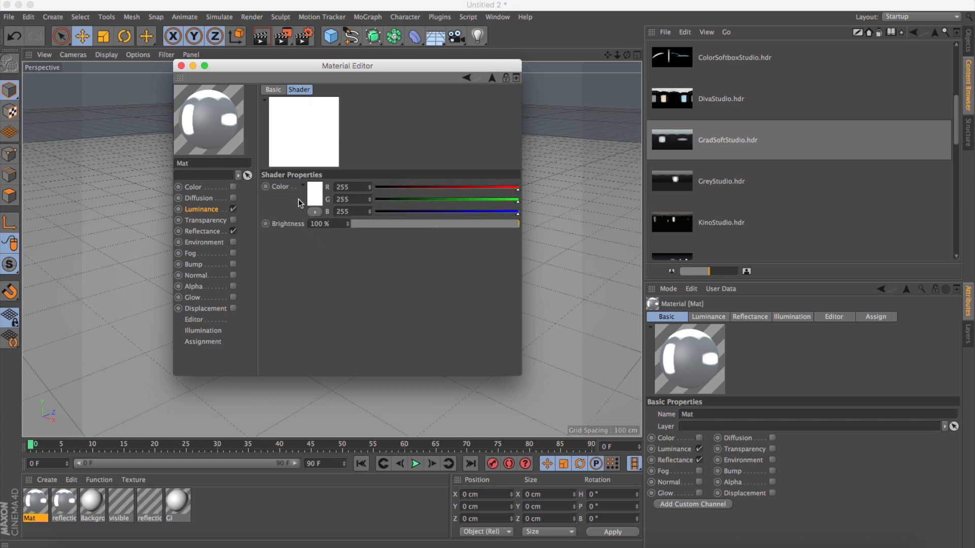
click(467, 78)
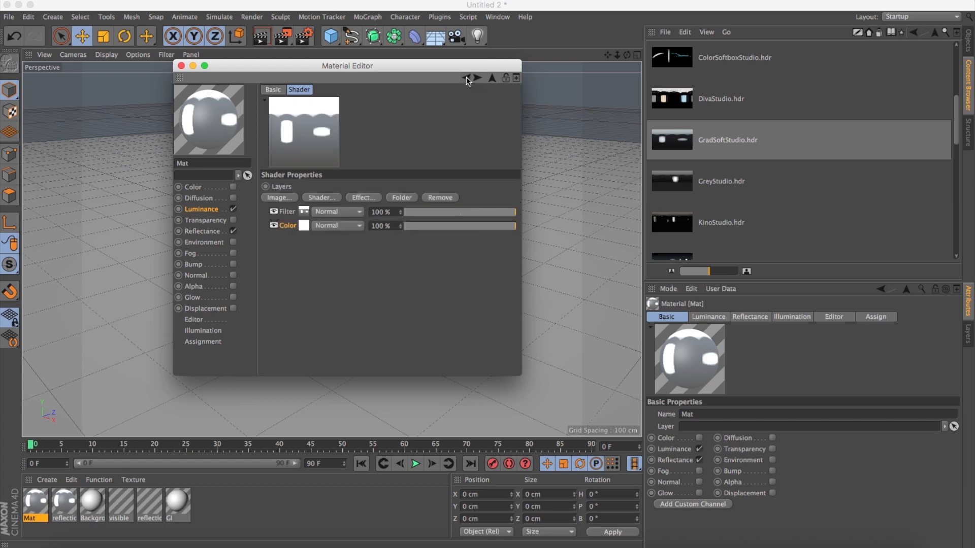
click(966, 43)
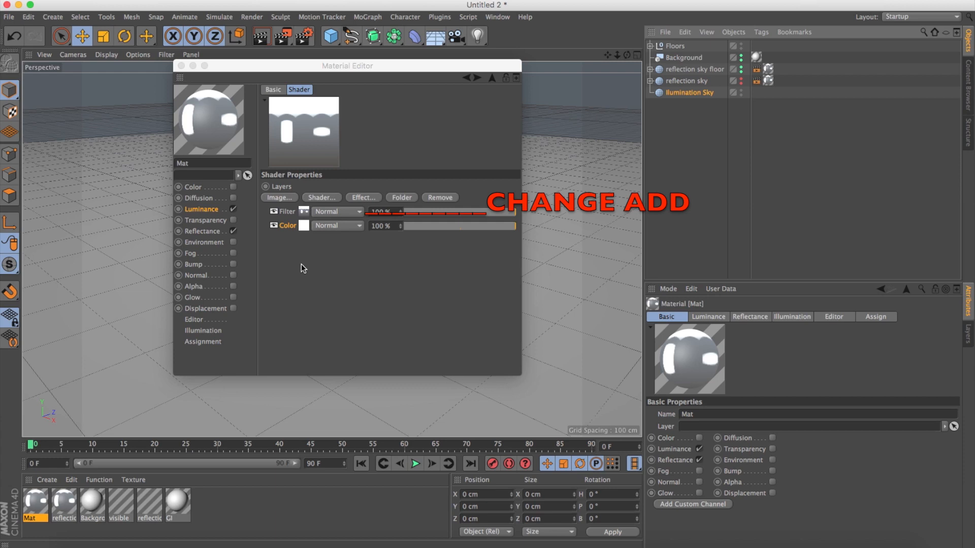
Step: Rename the new HDRI material "iluminatio sky" and close its editor
click(202, 231)
click(228, 165)
drag(228, 166, 167, 162)
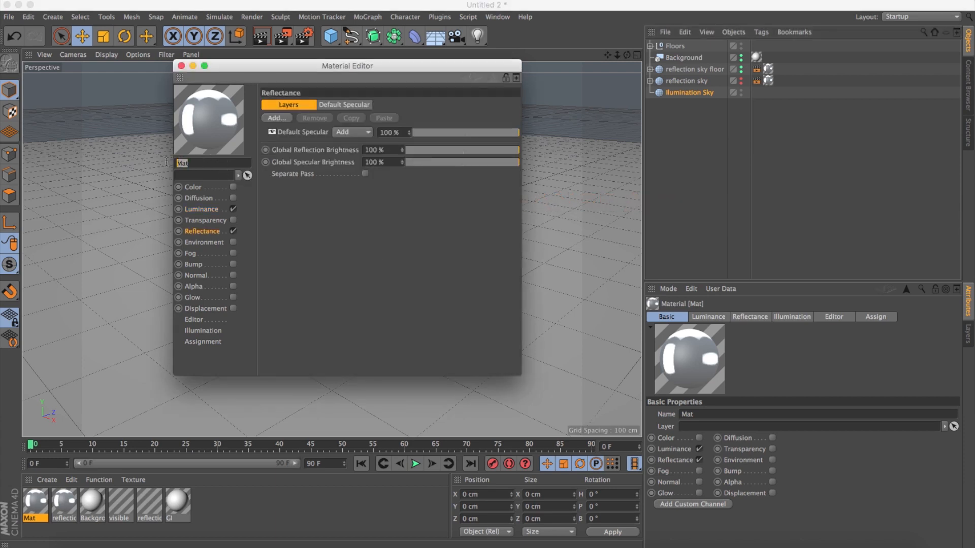
text(Ilu)
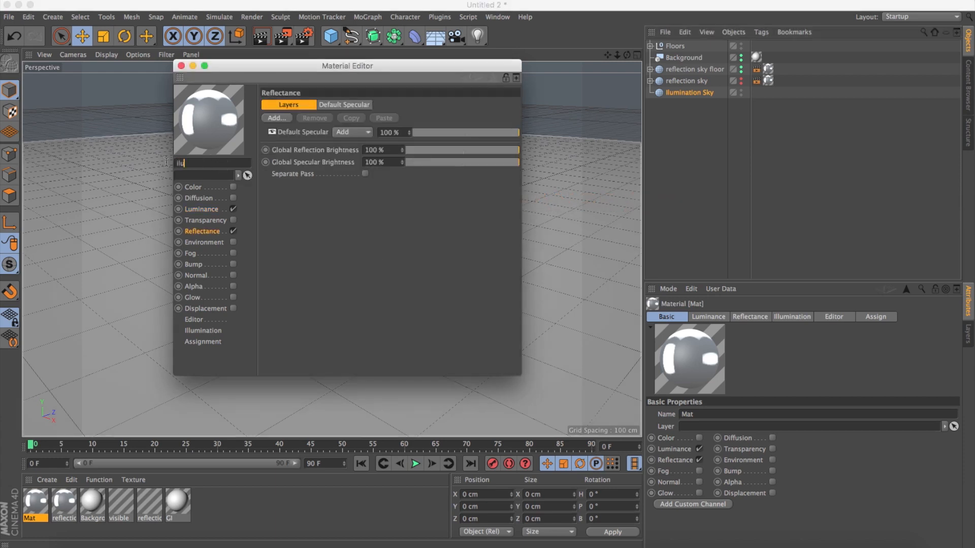
text(minatio sky)
key(Return)
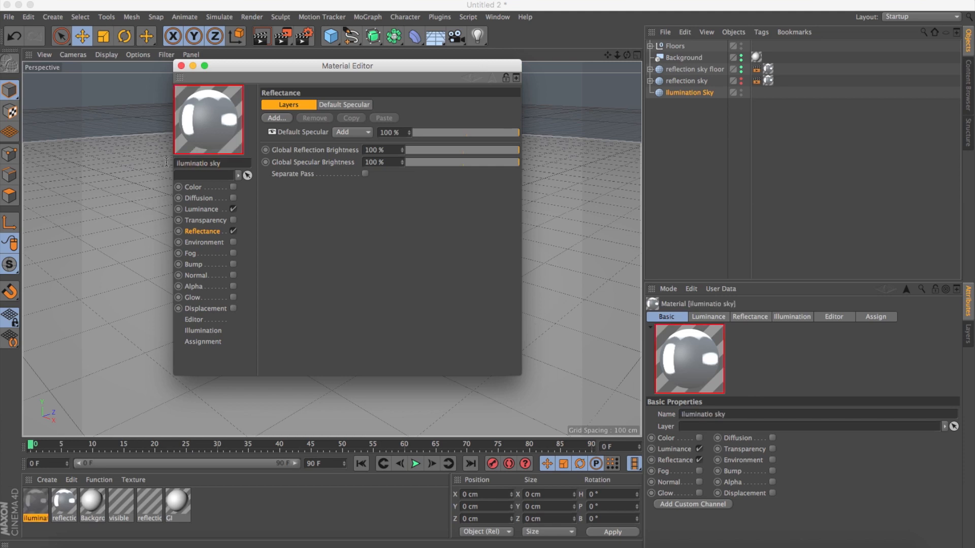
click(181, 66)
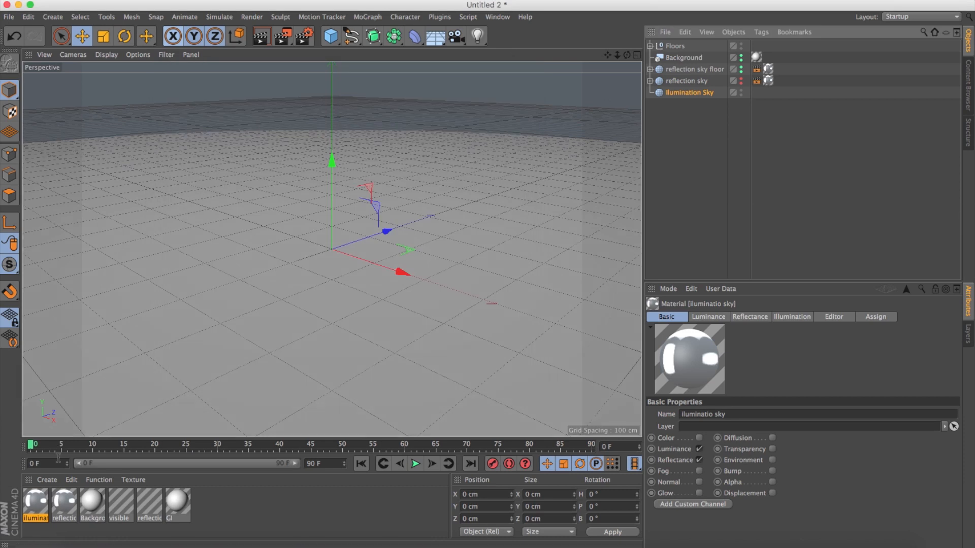
Step: Apply the "iluminatio sky" material to the Ilumination Sky object and add a Compositing tag to it
drag(36, 502, 686, 106)
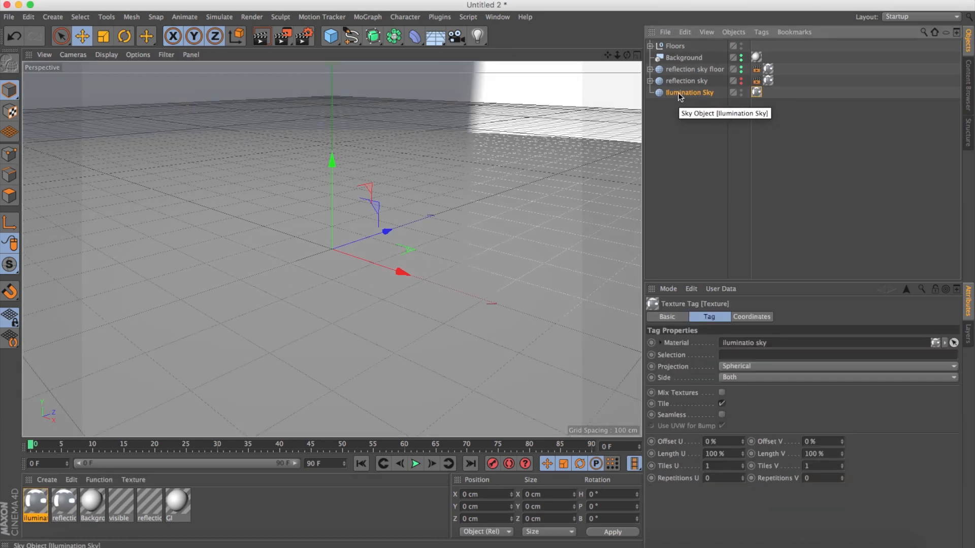
click(761, 32)
mouse_move(783, 51)
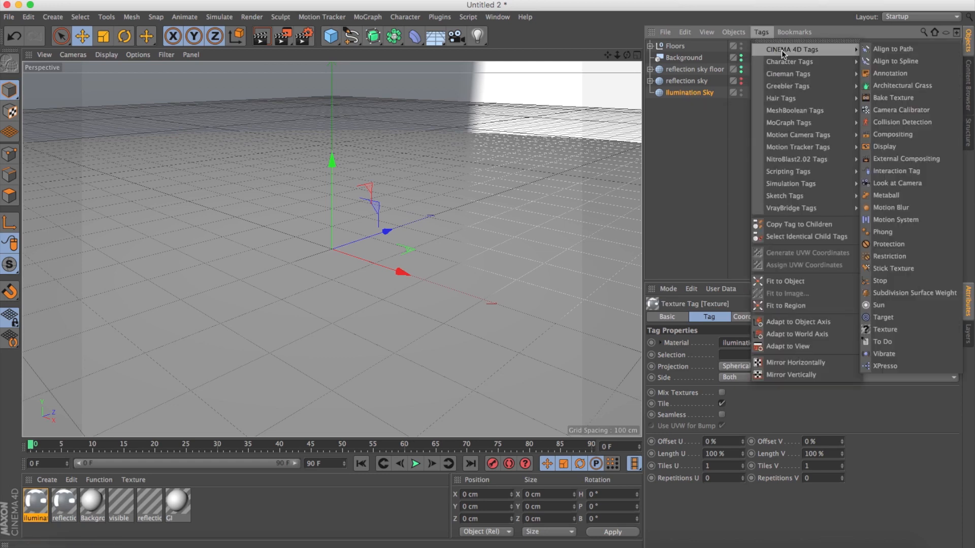
click(892, 134)
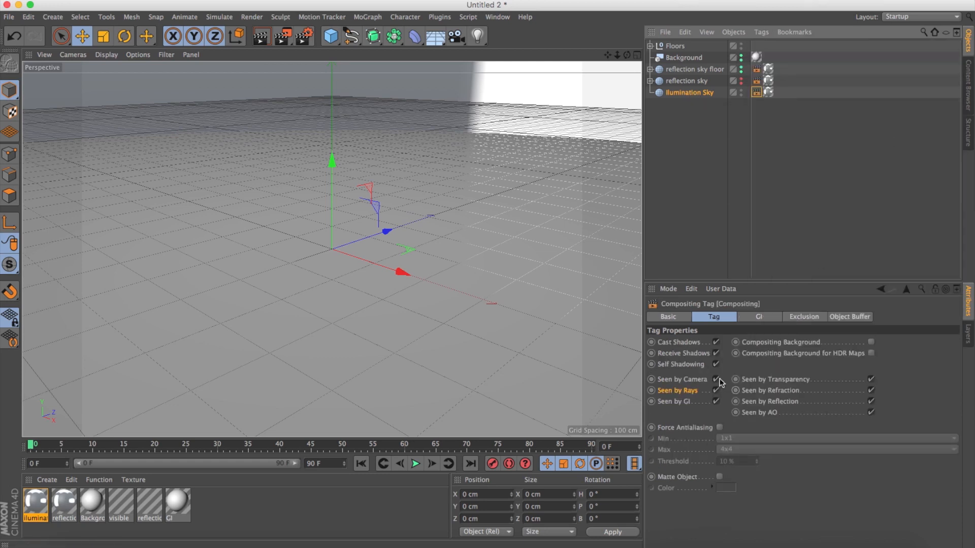
Step: In Ilumination Sky's Compositing tag, disable Cast Shadows, Receive Shadows, and Seen by Camera, Transparency, Reflection and AO
click(716, 344)
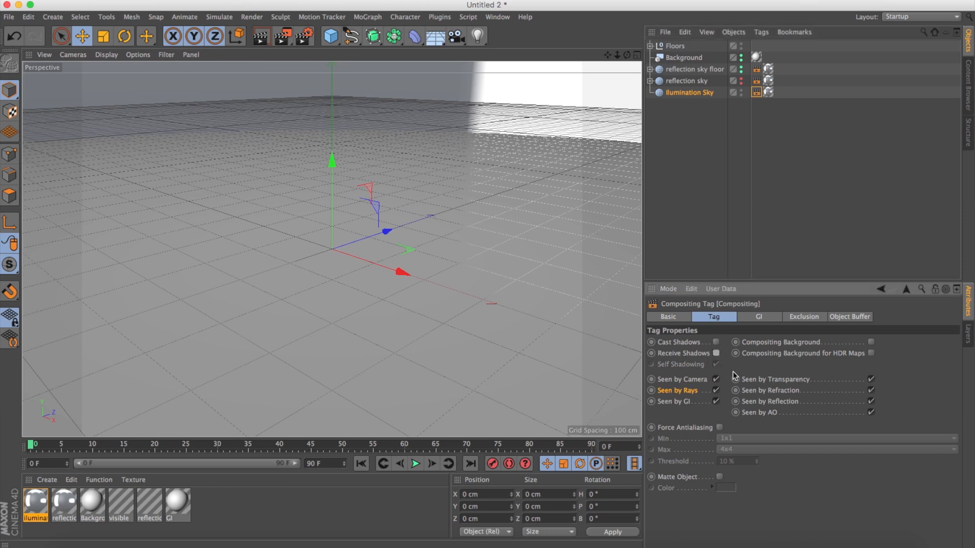
click(717, 379)
click(870, 379)
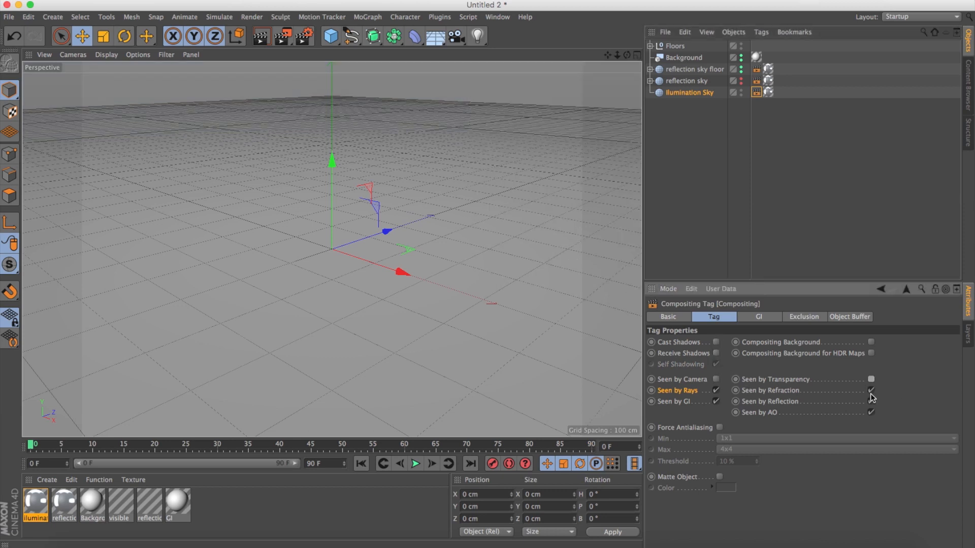
click(871, 412)
Step: Render a preview of the view and review the texture tags of reflection floor, visible floor and Disc in the Floors group
click(476, 121)
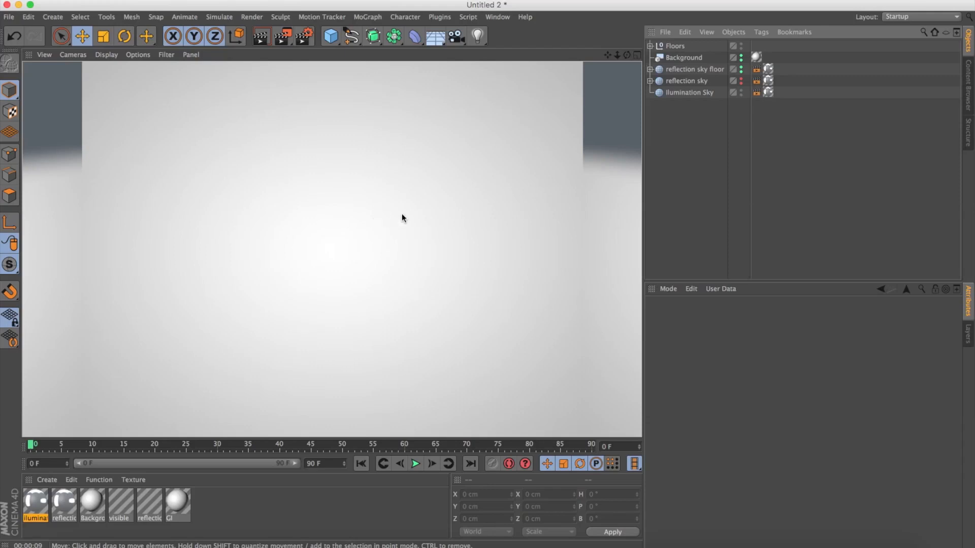
click(651, 46)
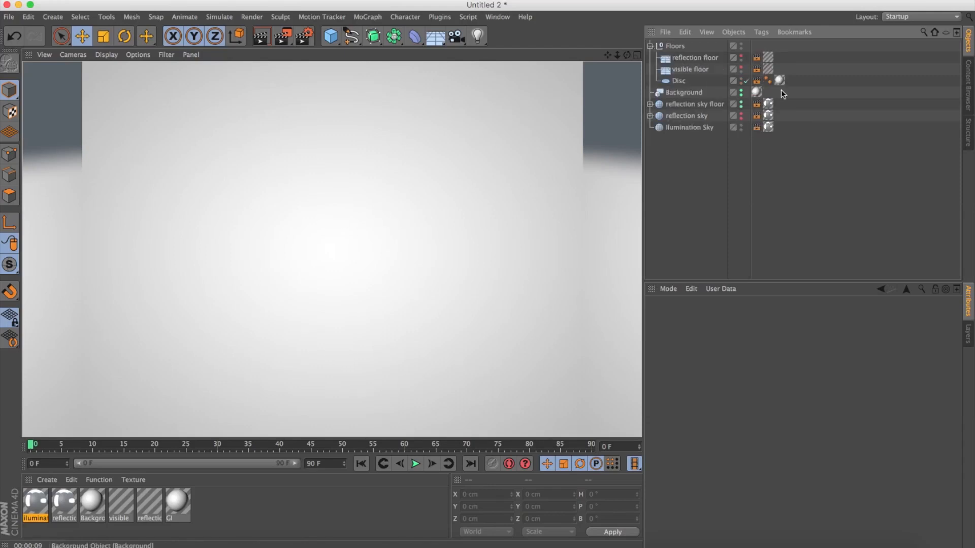
click(771, 58)
click(692, 59)
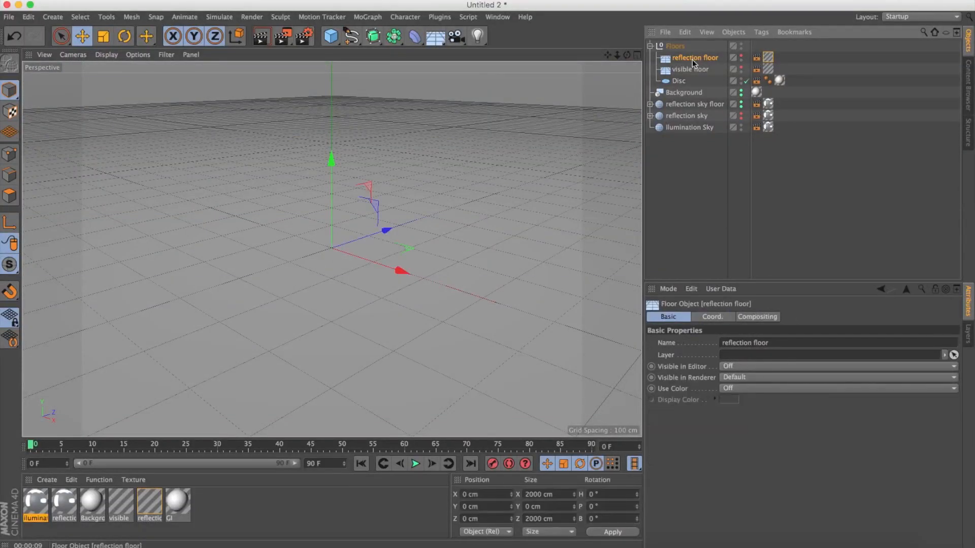
click(768, 58)
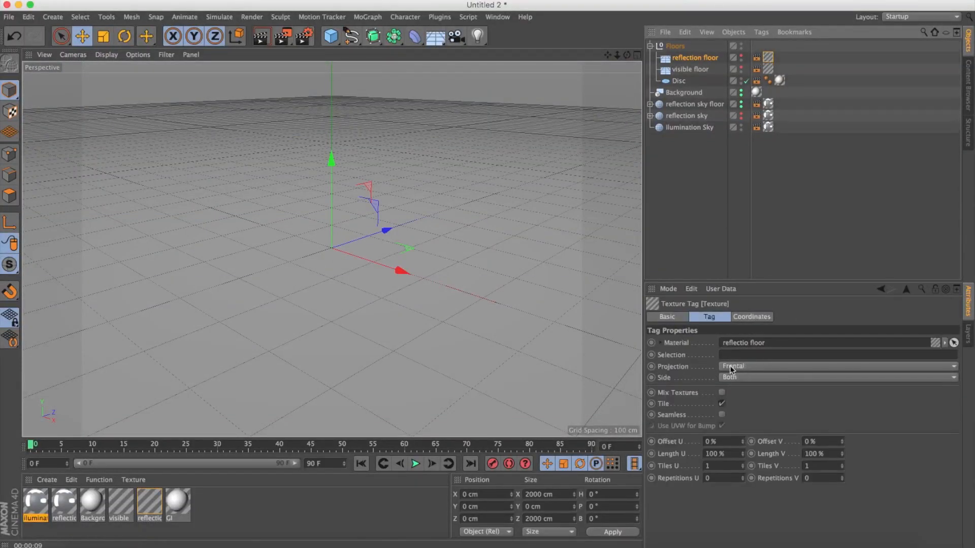
click(703, 71)
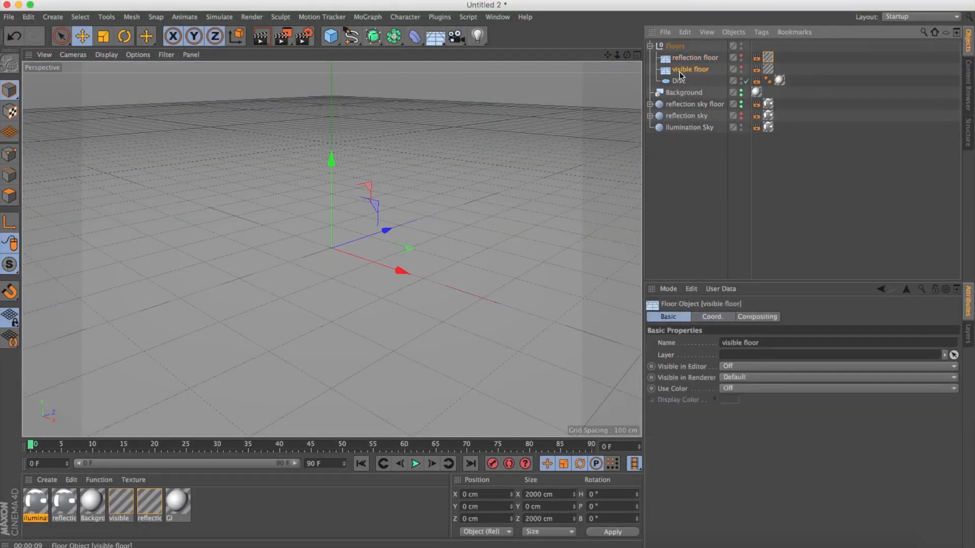
click(767, 69)
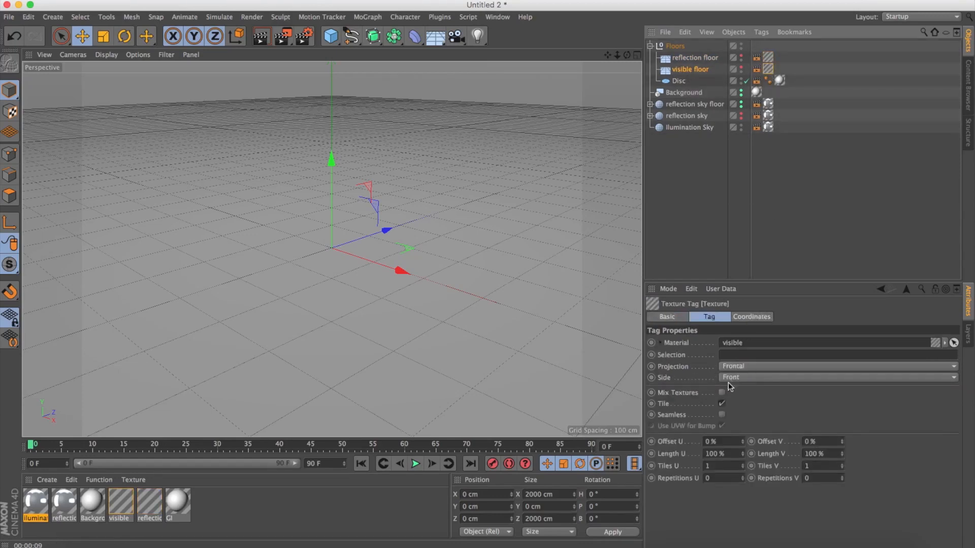
click(680, 82)
click(778, 80)
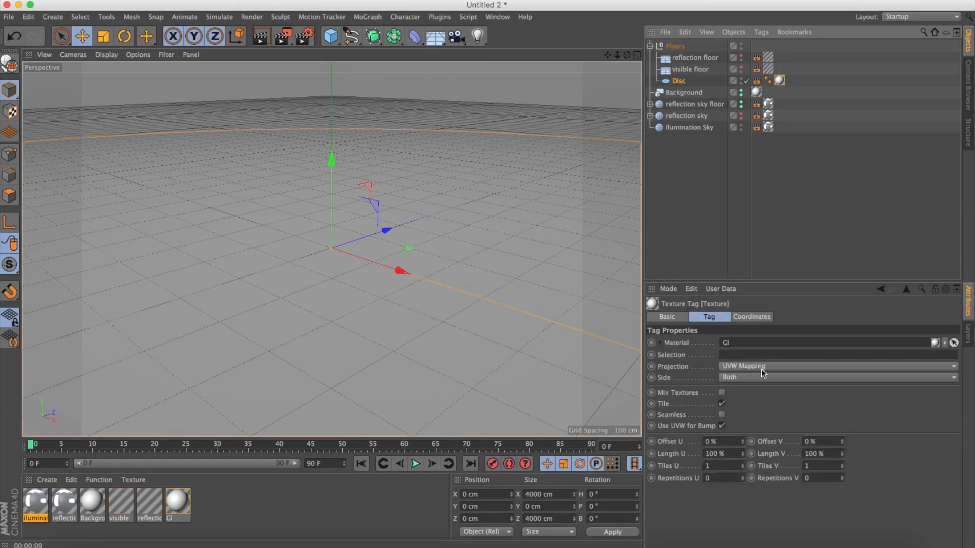
Step: Review the texture tag projection settings of the Background, reflection sky floor and reflection sky objects
click(676, 93)
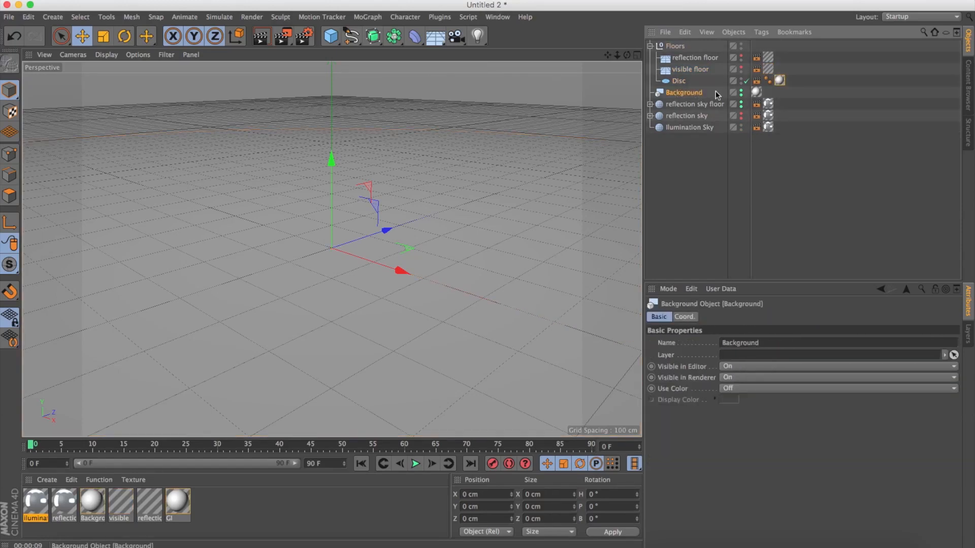
click(756, 92)
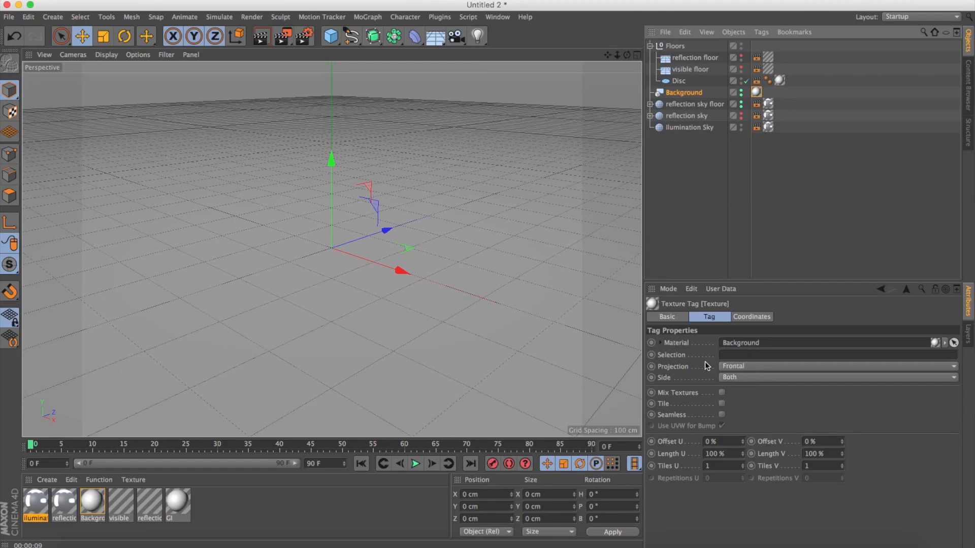
click(703, 105)
click(766, 105)
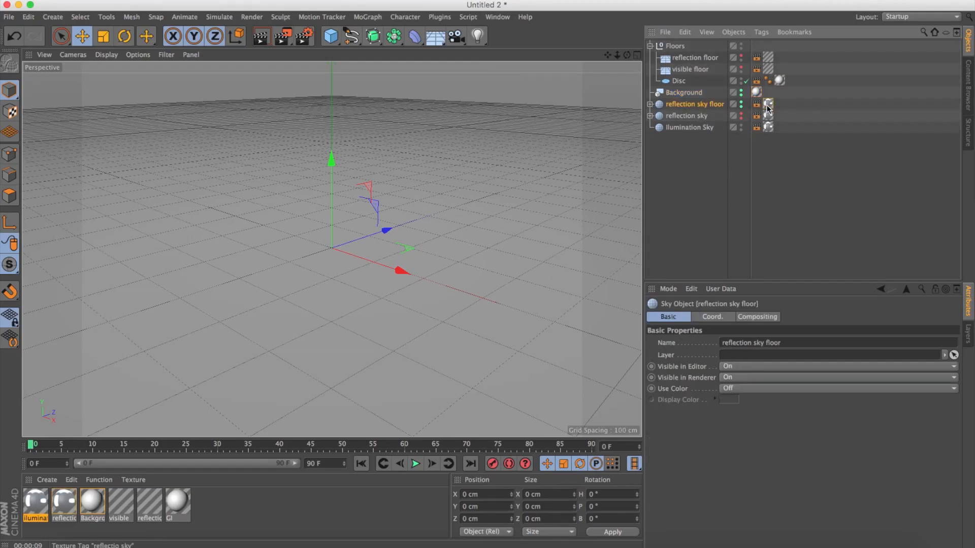
click(687, 116)
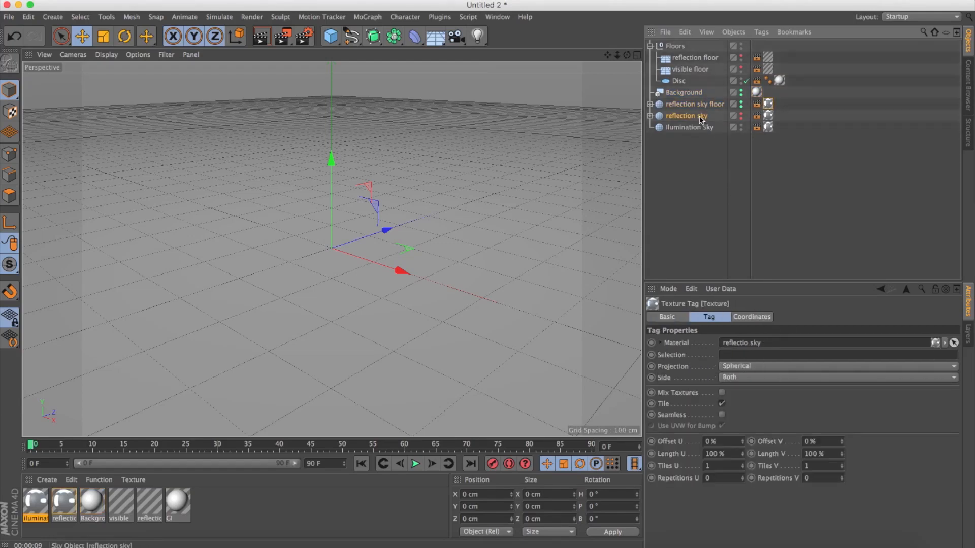
click(768, 115)
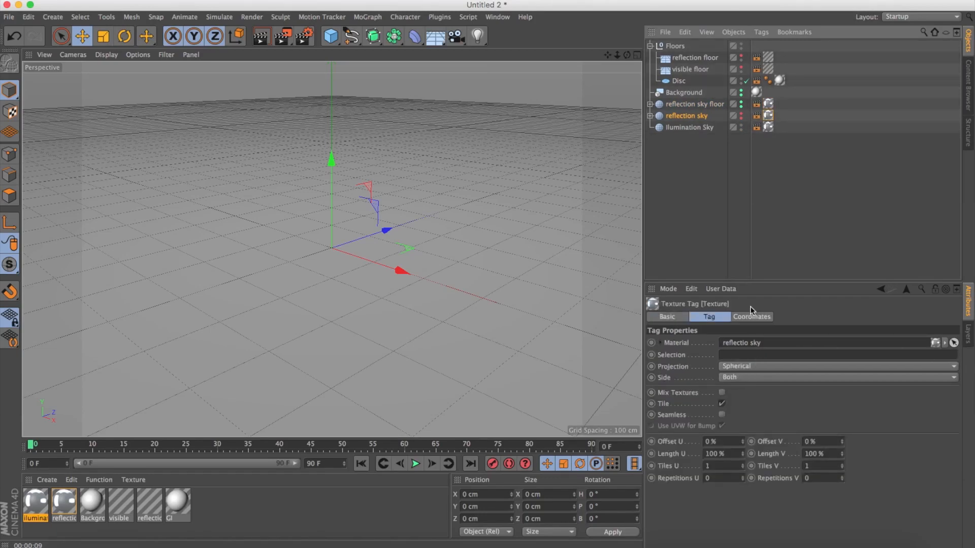
Step: Review the Ilumination Sky's texture tag and the HDR Studio Rig's control settings in the other open document
click(689, 127)
click(767, 127)
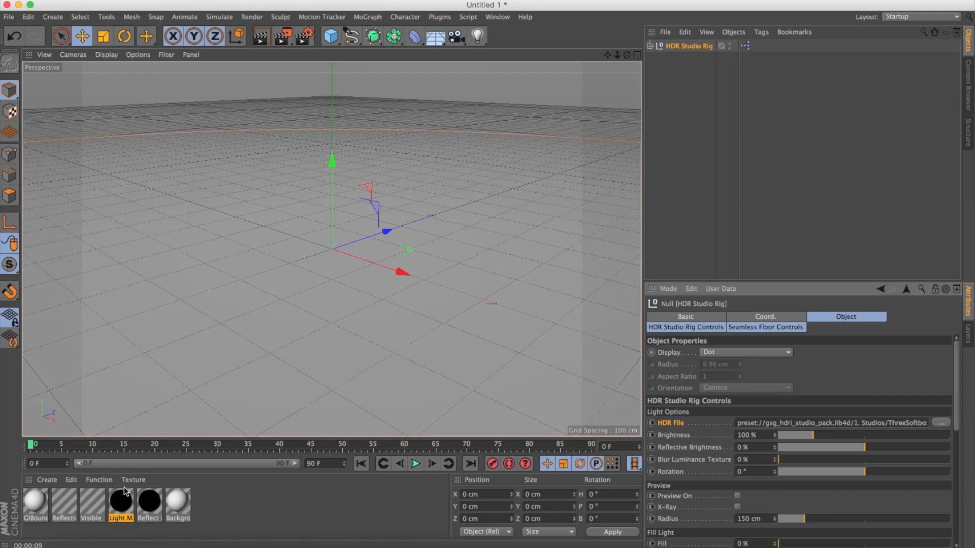
click(968, 84)
drag(676, 140, 809, 422)
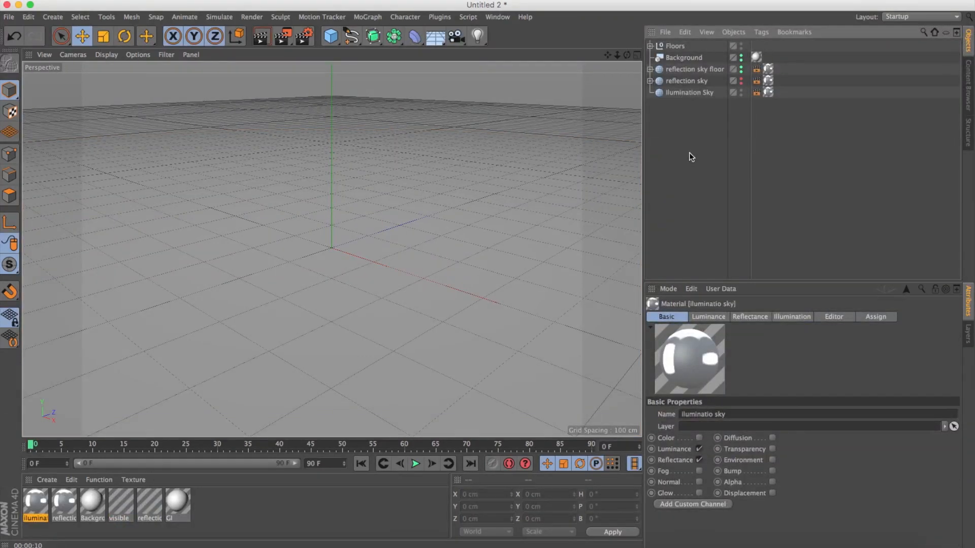
Step: Group the Floors, Background, both reflection skies and Ilumination Sky under one null and rename it HDR Studio
drag(680, 139, 692, 44)
right_click(693, 92)
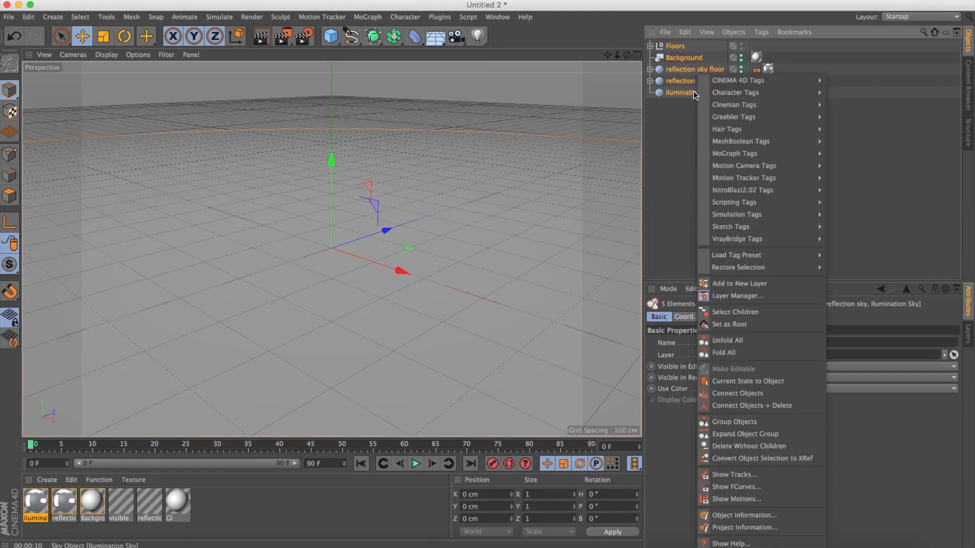
click(744, 422)
double_click(673, 46)
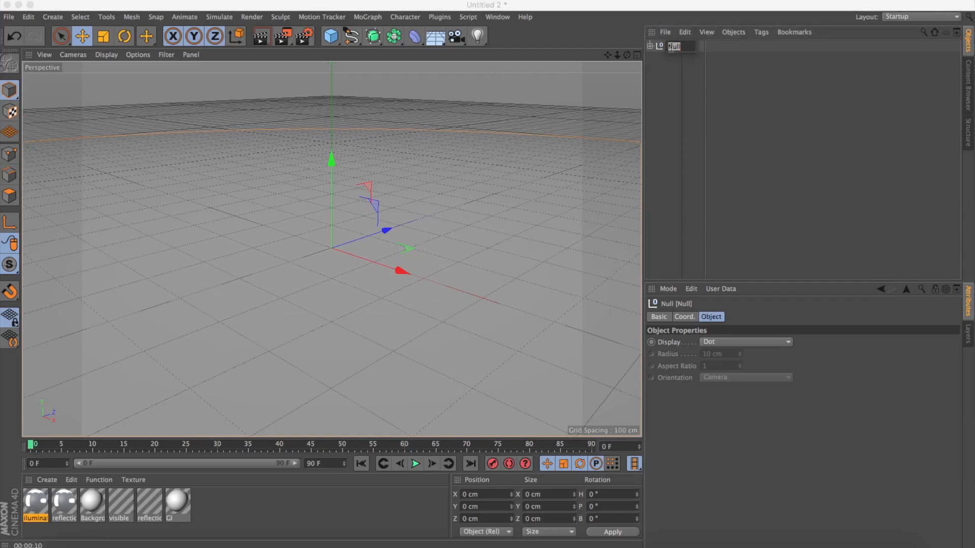
text(E)
text(DR Studio)
key(Return)
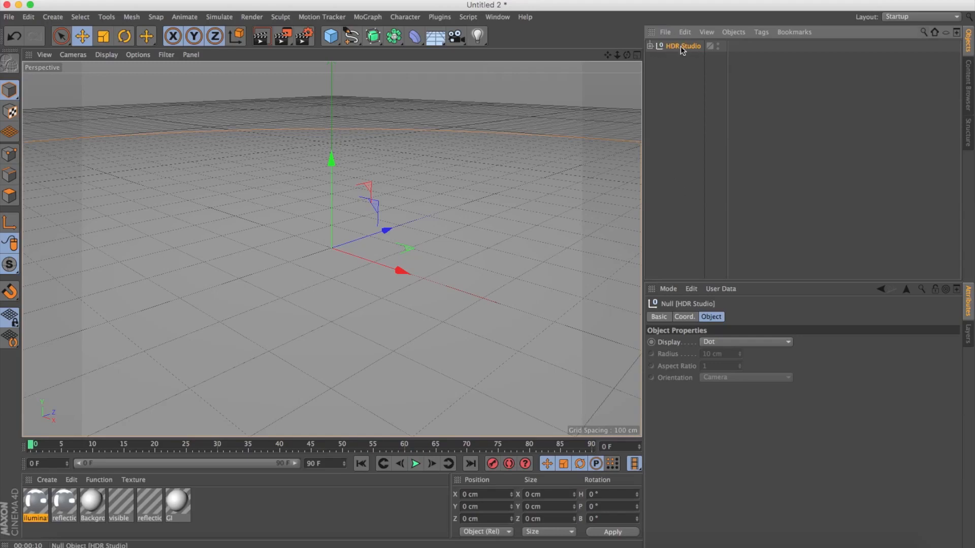
Step: Add a user data entry named REPLACE IMAGE HDR with data type Filename to the HDR Studio null
click(727, 292)
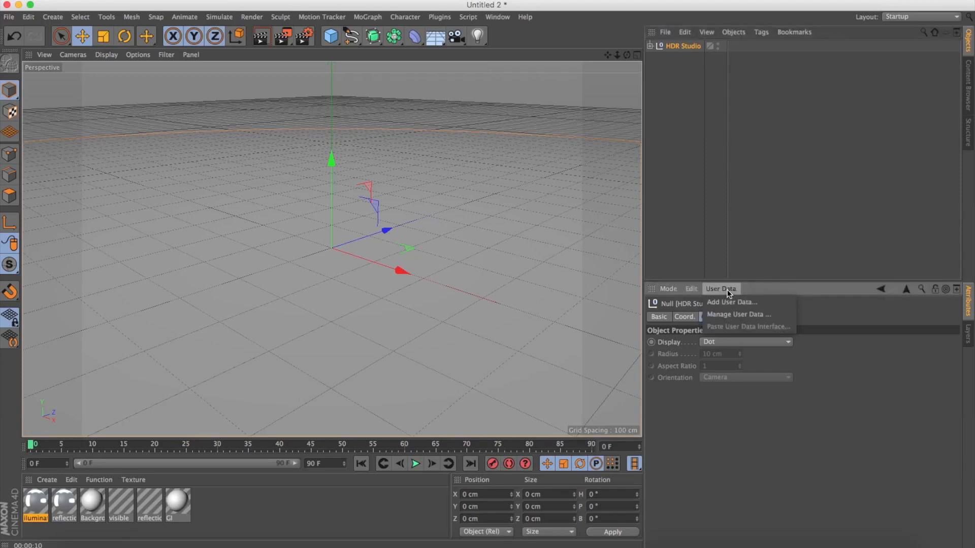
click(745, 304)
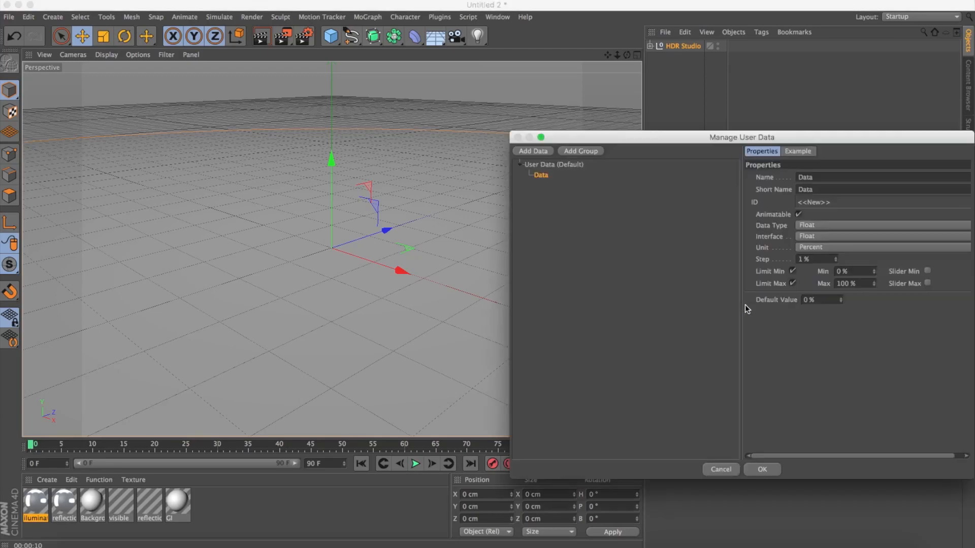
drag(750, 136, 532, 165)
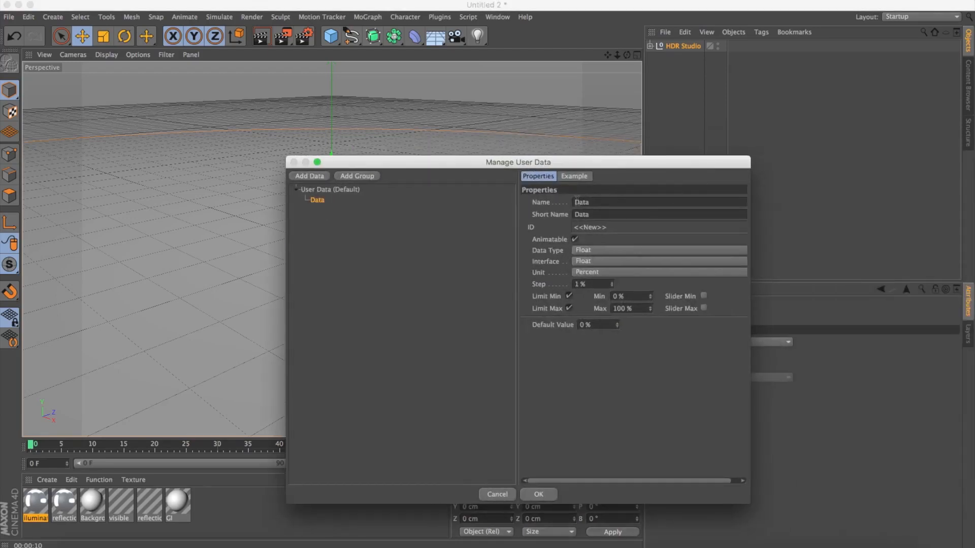
double_click(598, 202)
text(RE)
text(F)
text(LACE IMA)
text(GE HDR)
click(602, 250)
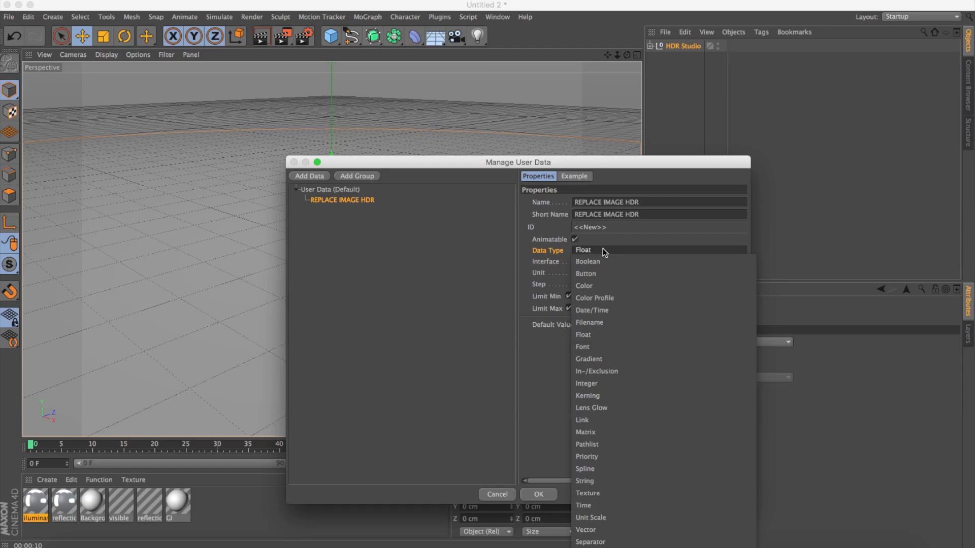
click(596, 321)
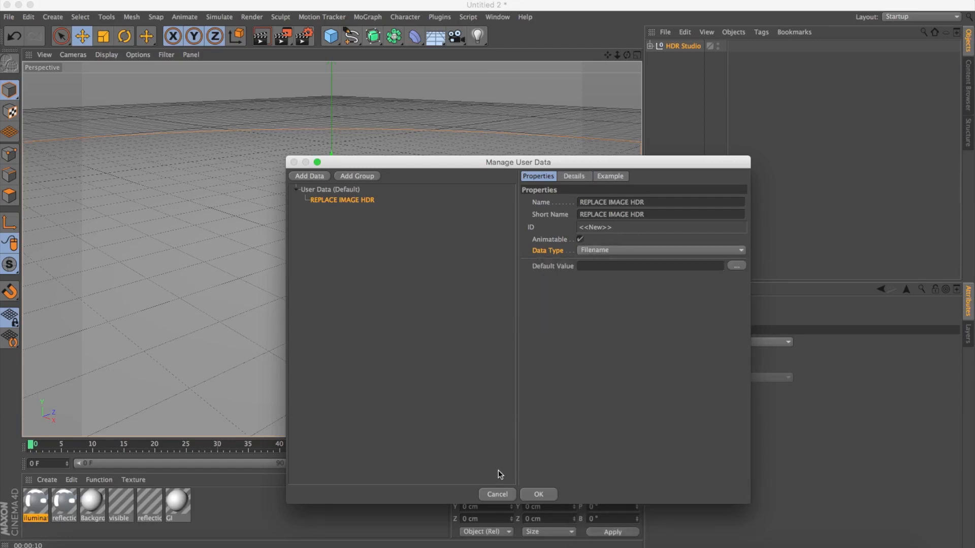
click(538, 494)
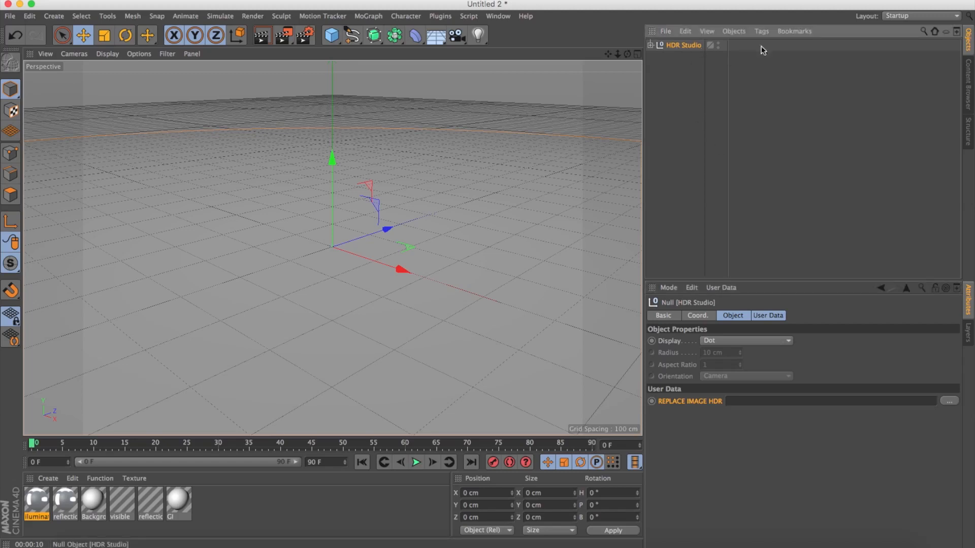
Step: Add an XPresso tag to the HDR Studio null and enlarge its XPresso Editor window
click(765, 33)
mouse_move(771, 48)
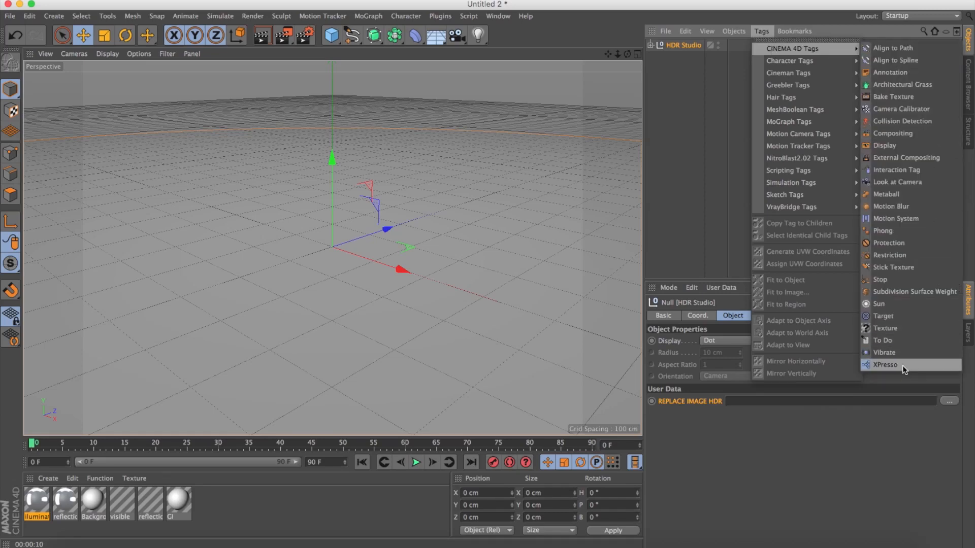
click(886, 365)
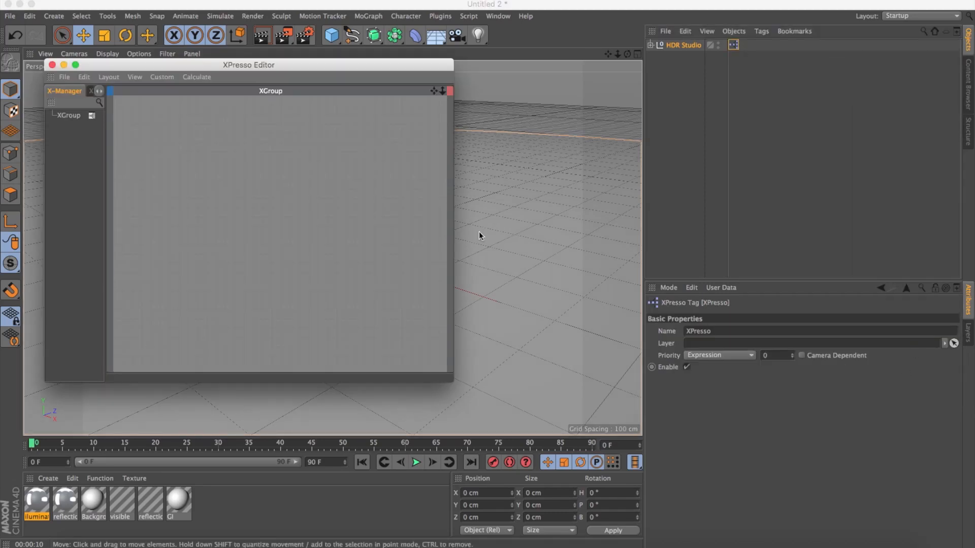
drag(263, 63, 337, 63)
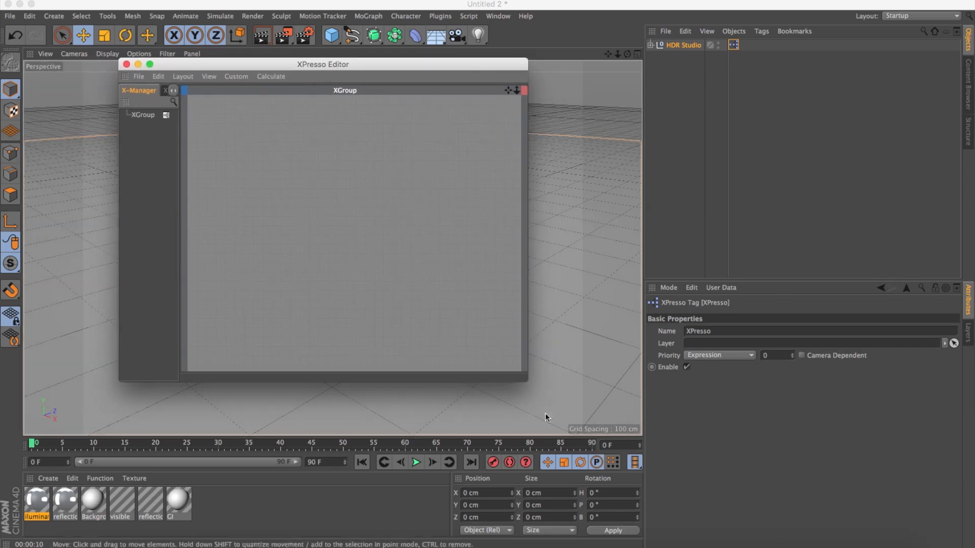
drag(527, 381, 606, 428)
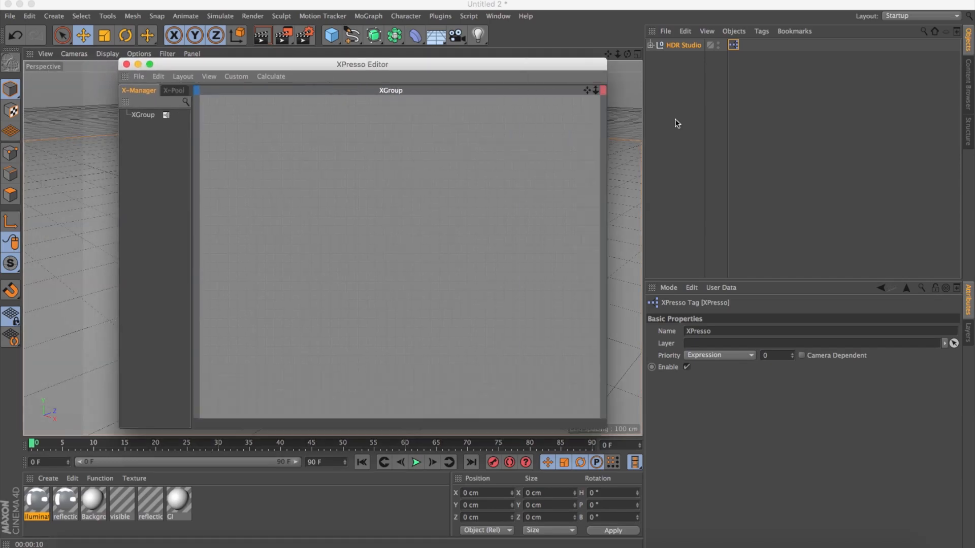
Step: Add HDR Studio as a node in the XPresso graph, widen it and place it on the graph's left side
click(681, 46)
drag(650, 76, 315, 284)
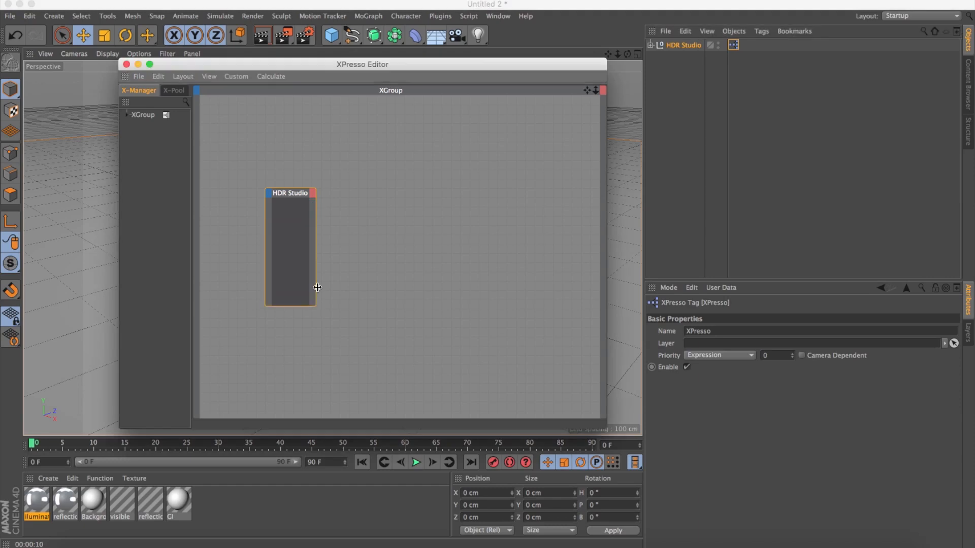
drag(315, 234, 395, 246)
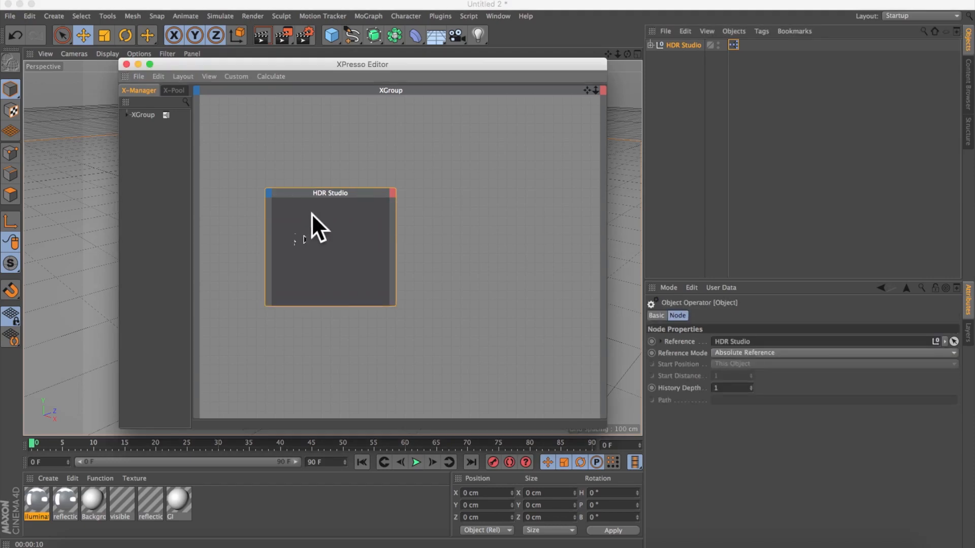
drag(331, 194, 307, 194)
drag(445, 212, 278, 188)
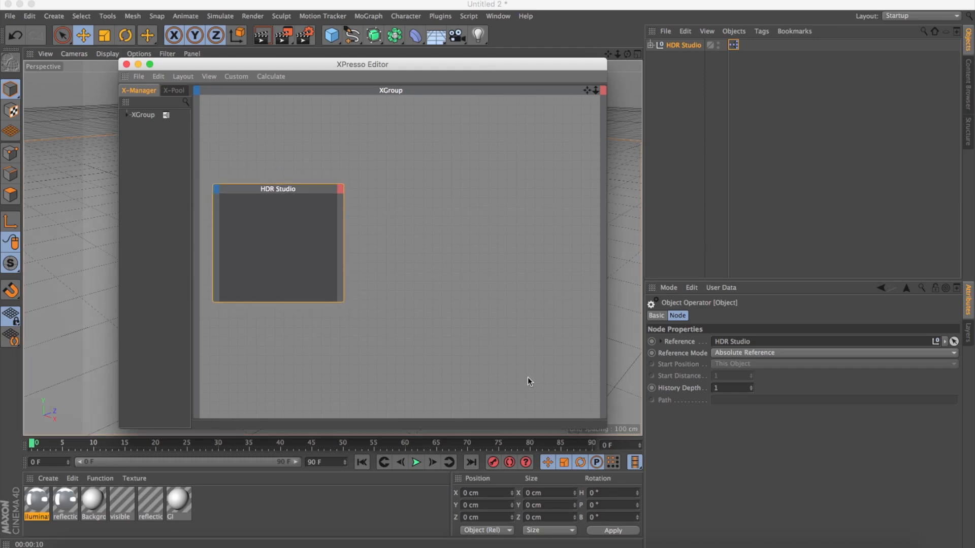
Step: Add the HDR bitmap from the reflectio sky material's Luminance Filter shader to the XPresso graph as a Bitmap node
click(67, 503)
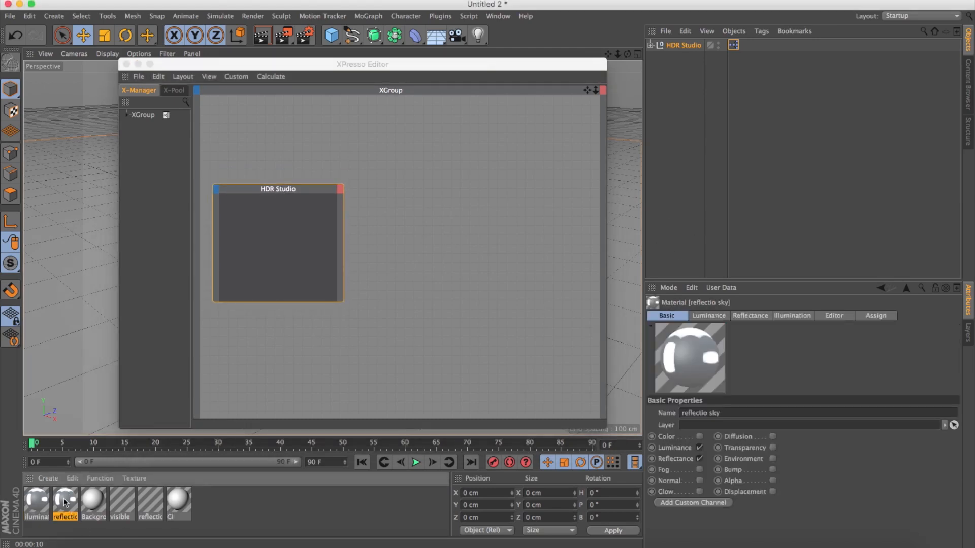
double_click(58, 500)
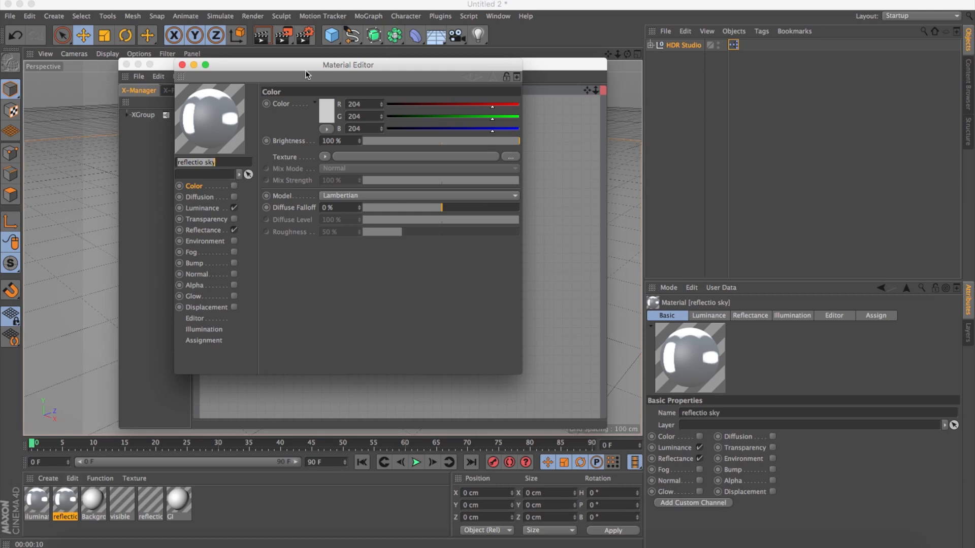
drag(307, 63, 656, 35)
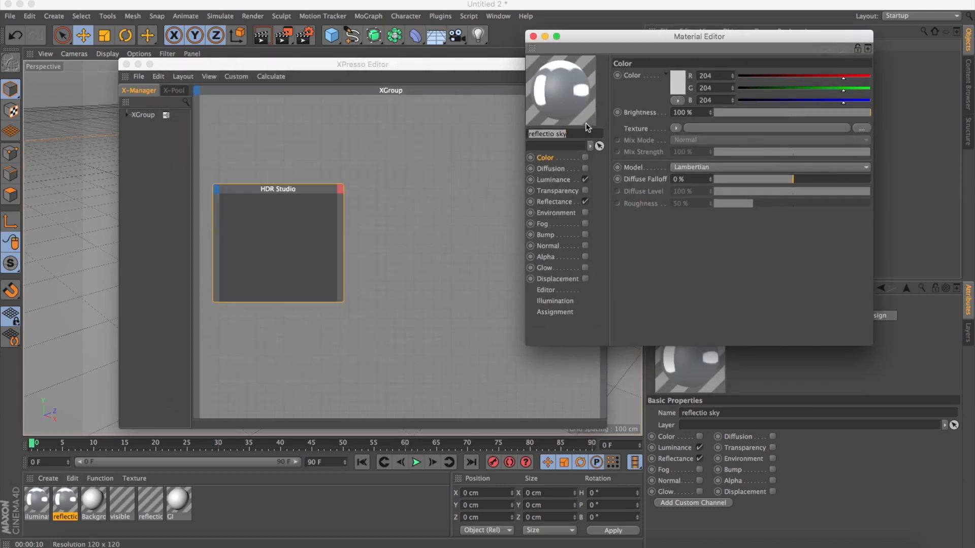
click(555, 180)
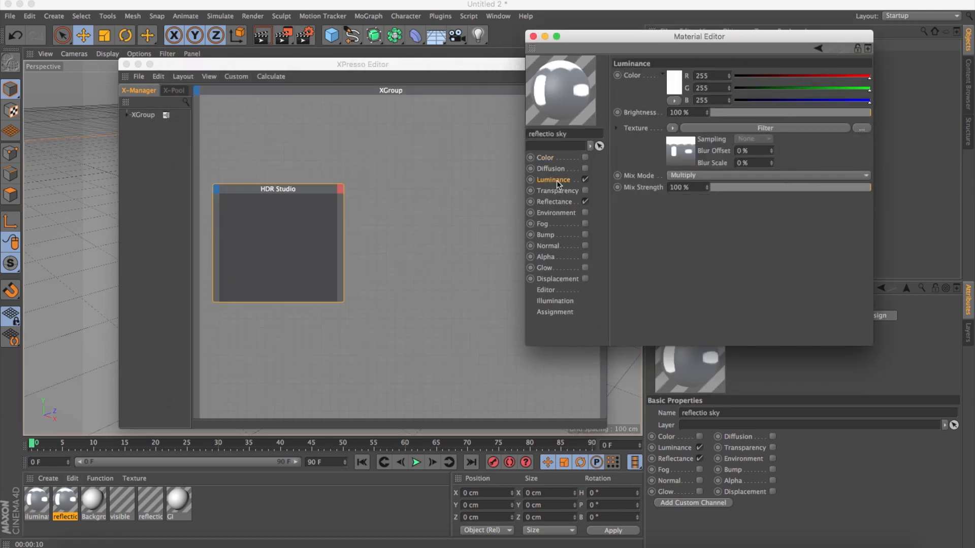
click(688, 155)
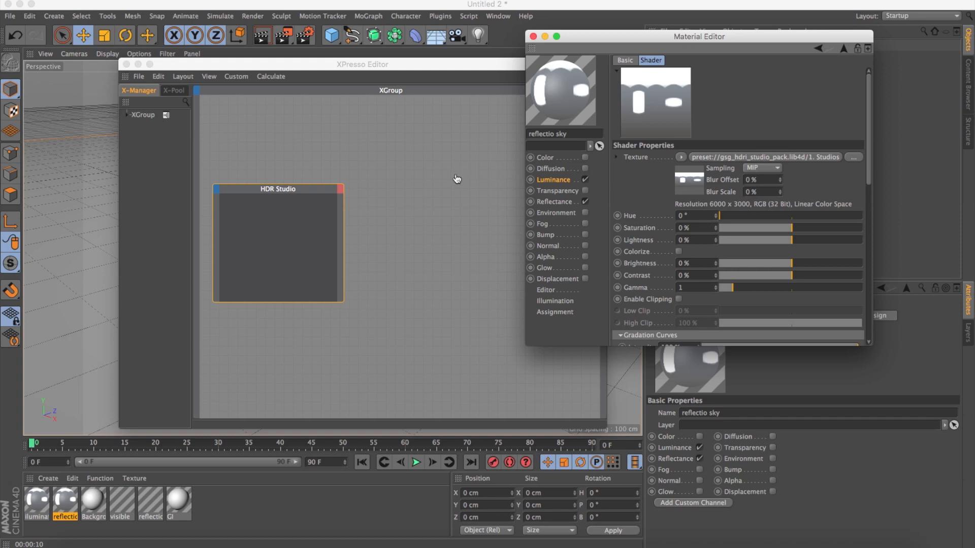
drag(457, 179, 456, 175)
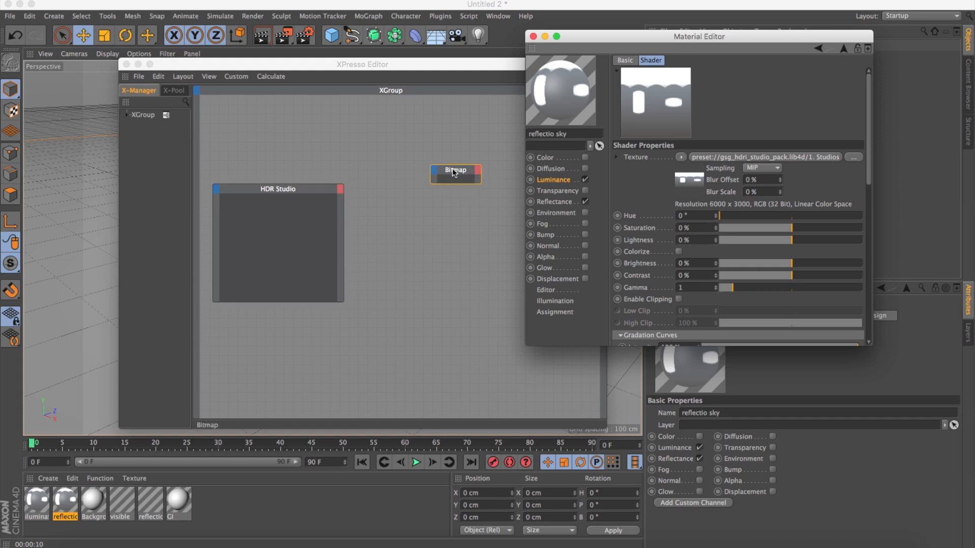
click(533, 36)
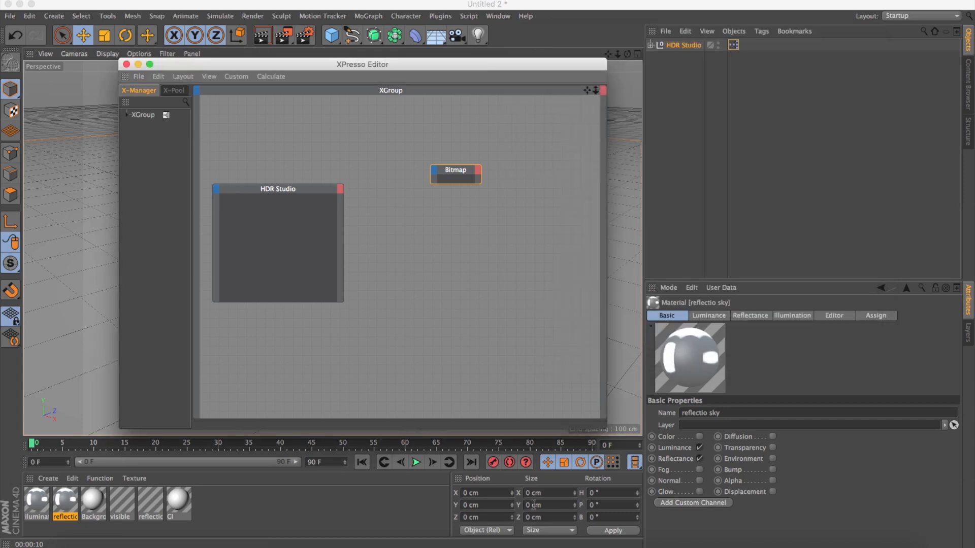
Step: Add the HDR bitmap from the iluminatio sky material's Luminance Filter layer as a second Bitmap node and enlarge both Bitmap nodes
double_click(35, 502)
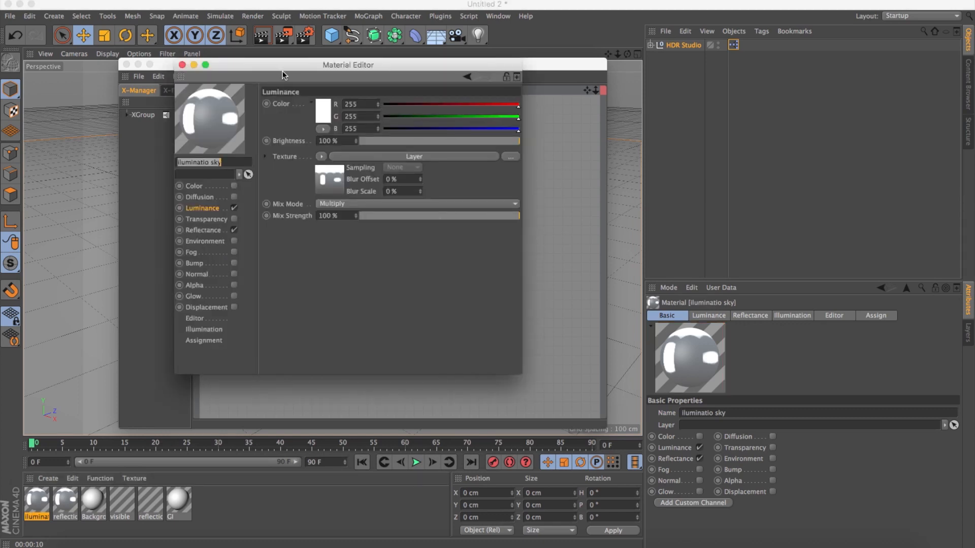
drag(284, 66, 656, 53)
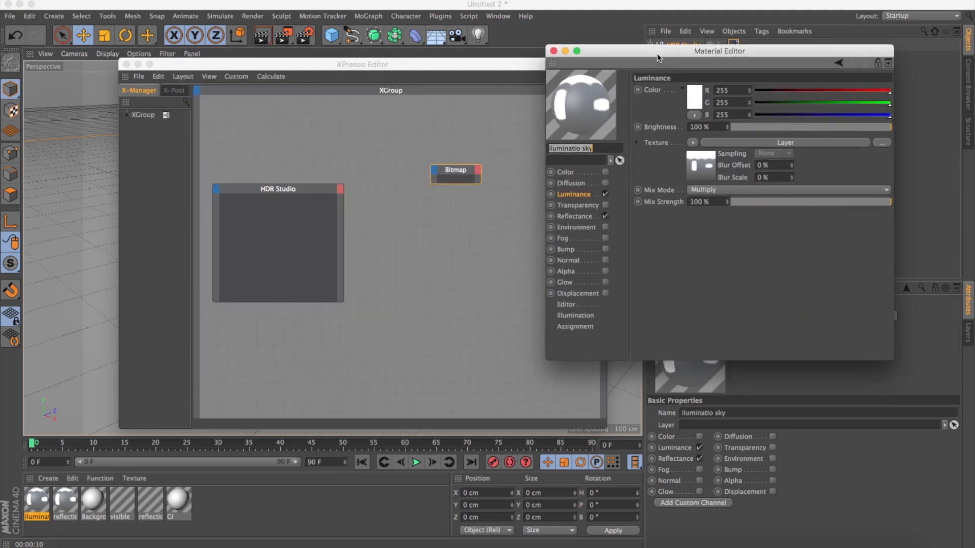
click(696, 168)
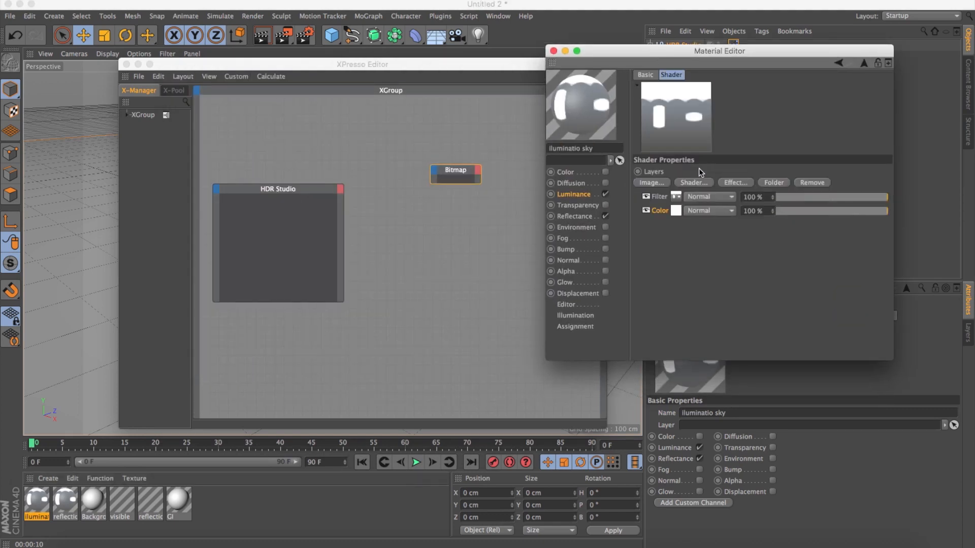
click(676, 197)
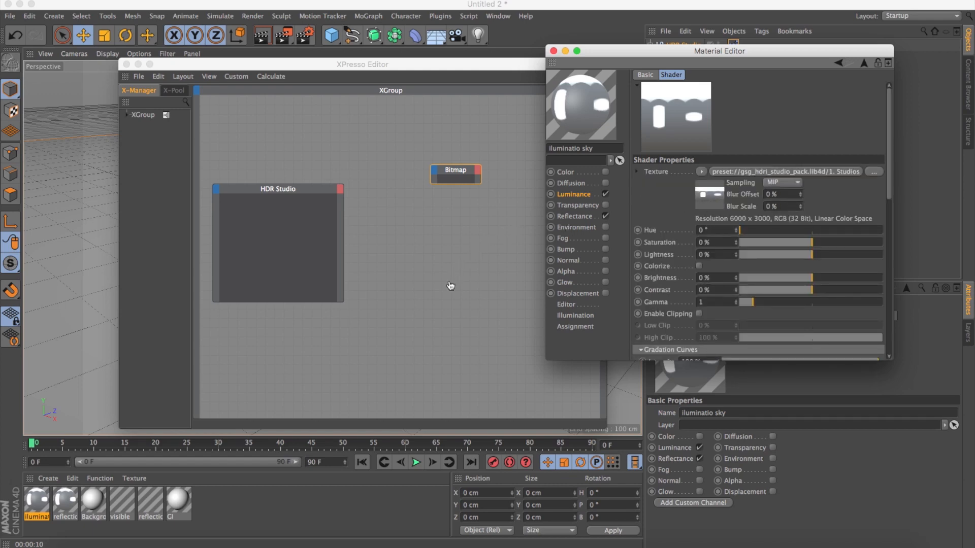
drag(448, 283, 450, 282)
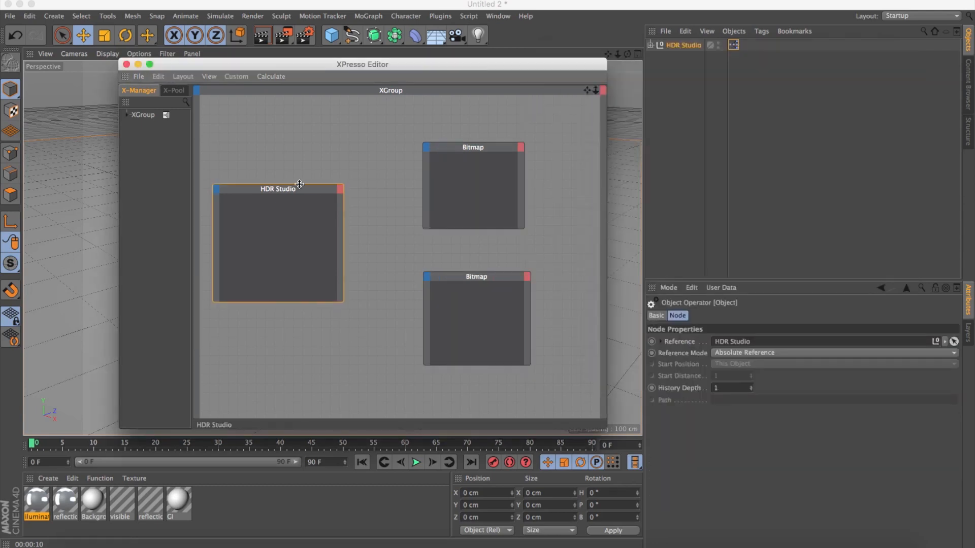
Step: Add a REPLACE IMAGE HDR user data output port to the HDR Studio node and adjust the spacing between it and the upper Bitmap node
drag(294, 192, 298, 188)
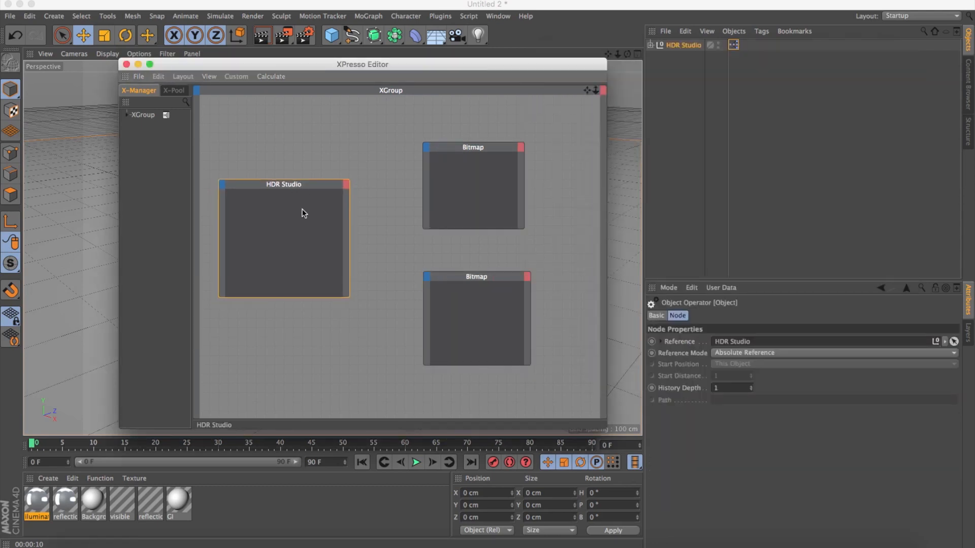
click(346, 184)
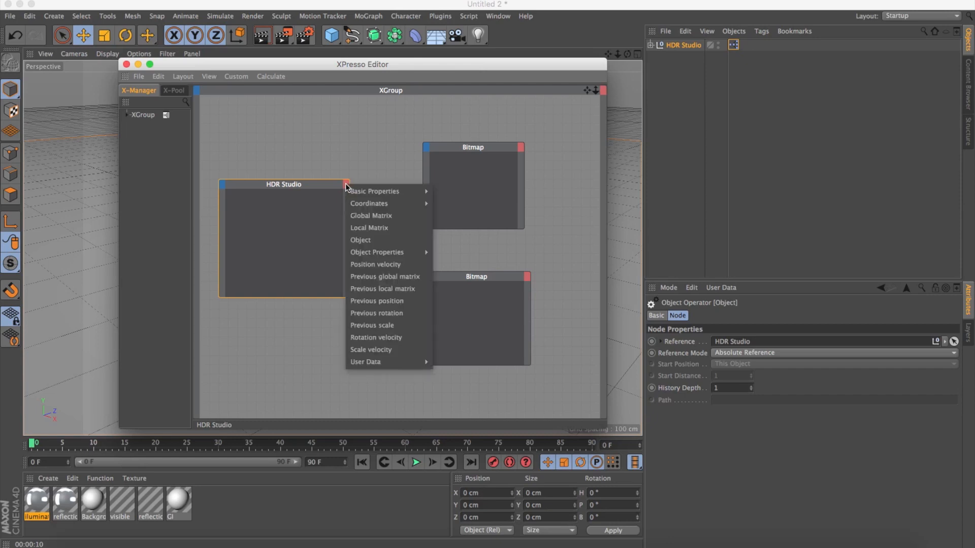
mouse_move(358, 364)
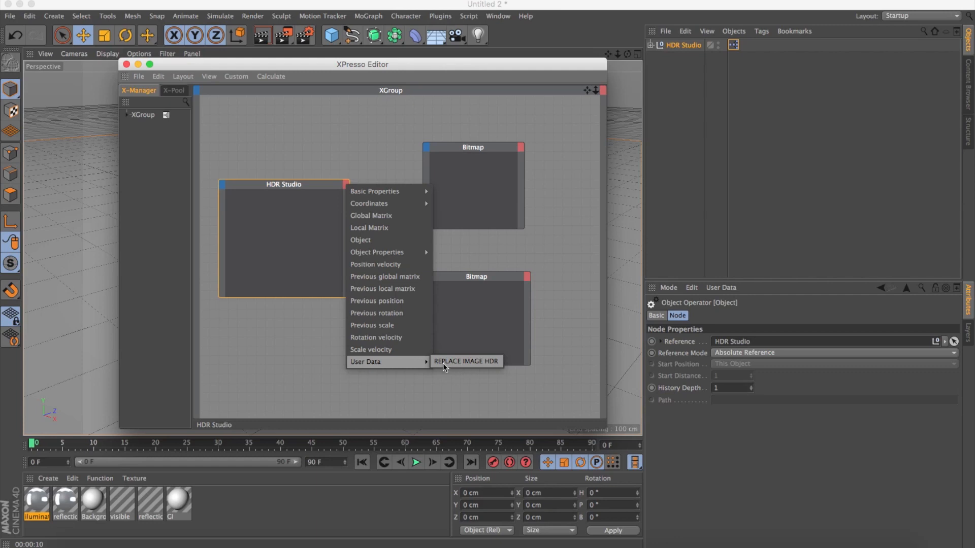
click(494, 361)
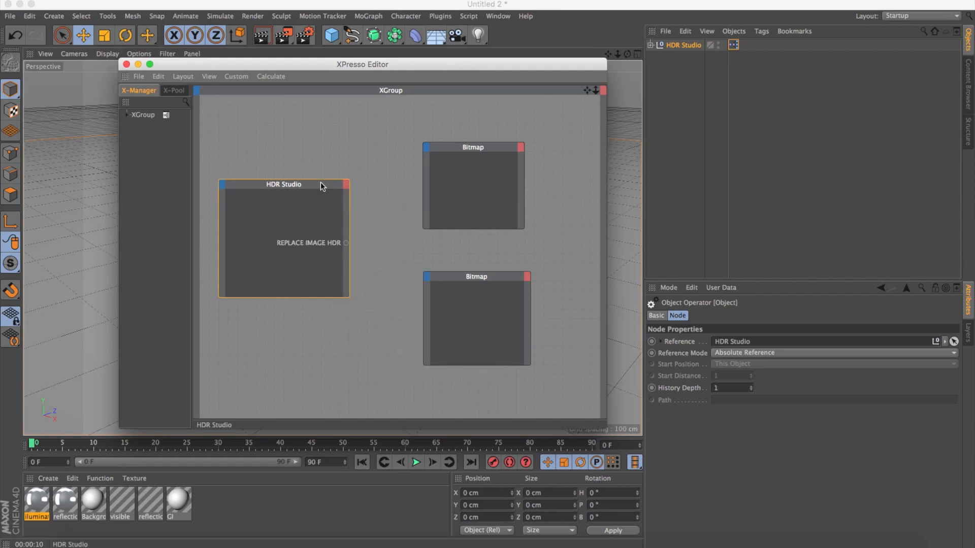
drag(319, 182, 309, 187)
drag(465, 150, 467, 145)
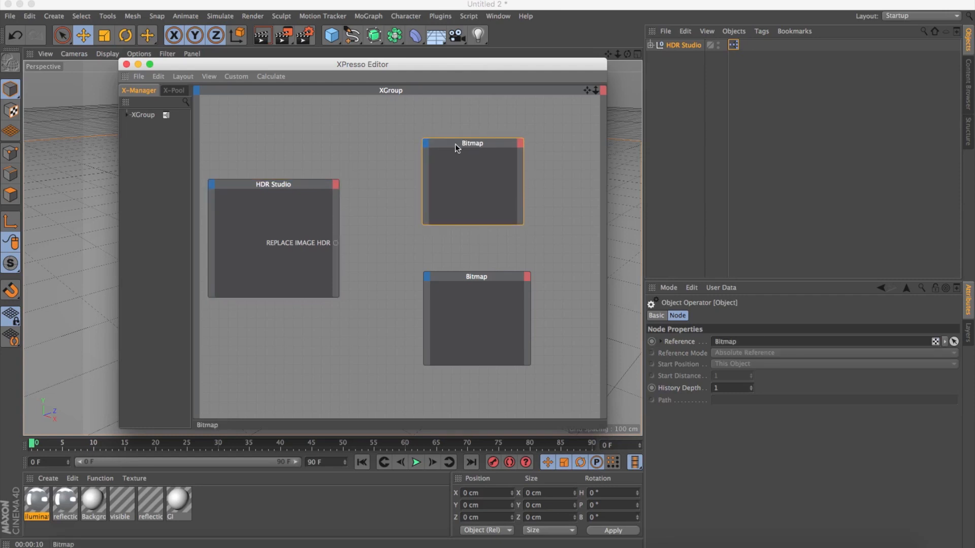
Step: Add a File shader property input port to both the upper and the lower Bitmap node
click(427, 146)
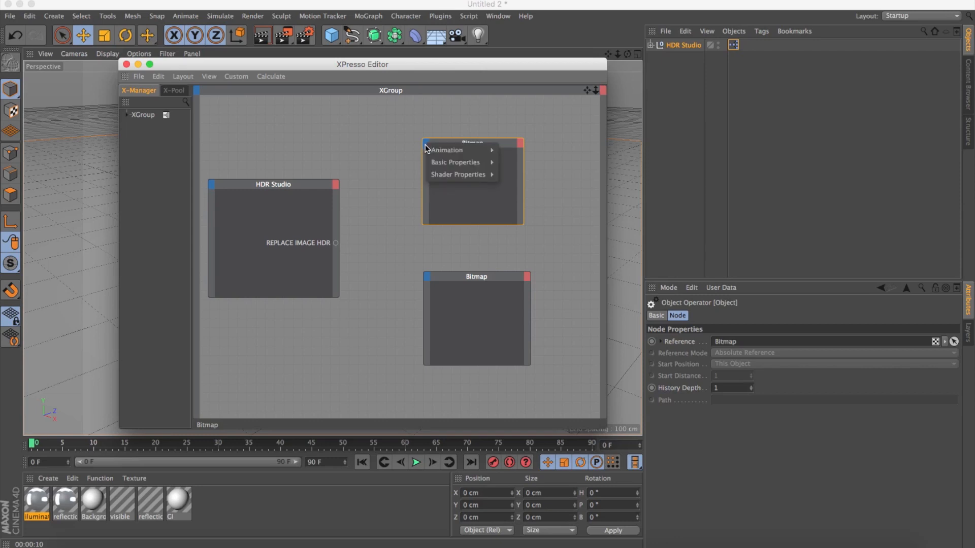
mouse_move(446, 180)
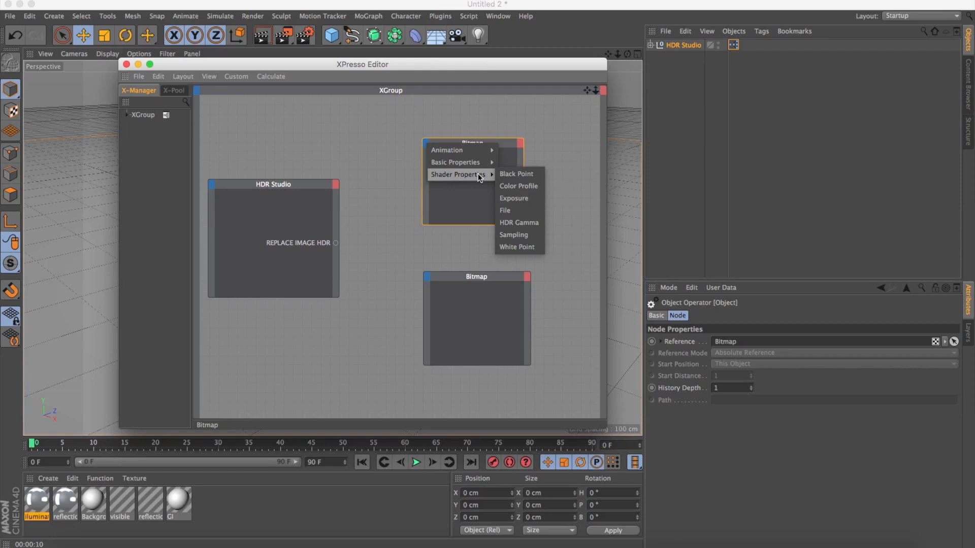
click(506, 212)
drag(462, 277, 464, 282)
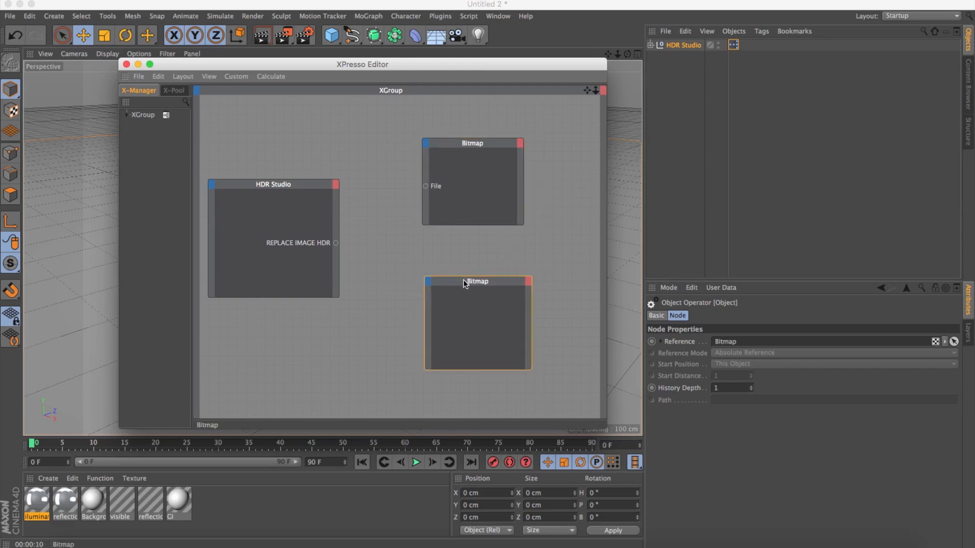
click(430, 283)
mouse_move(479, 315)
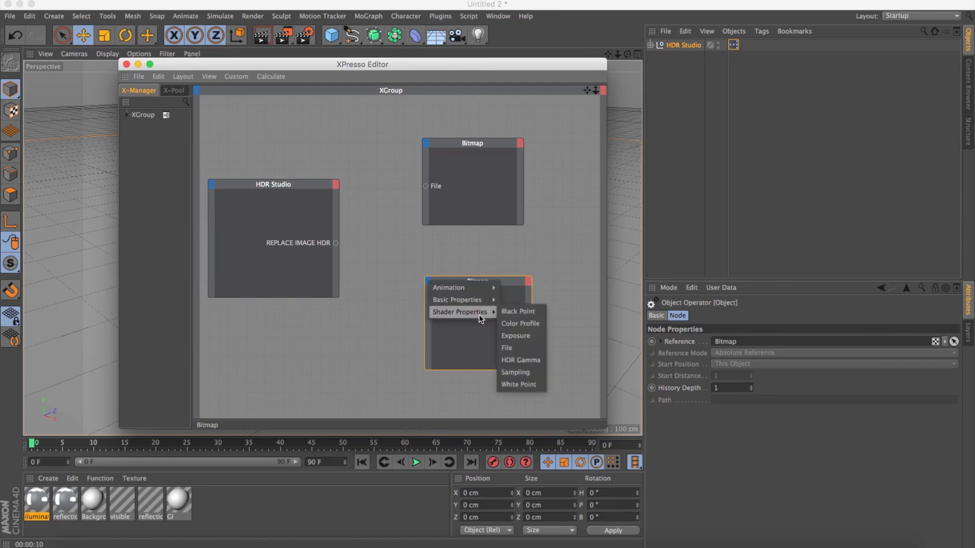
click(510, 347)
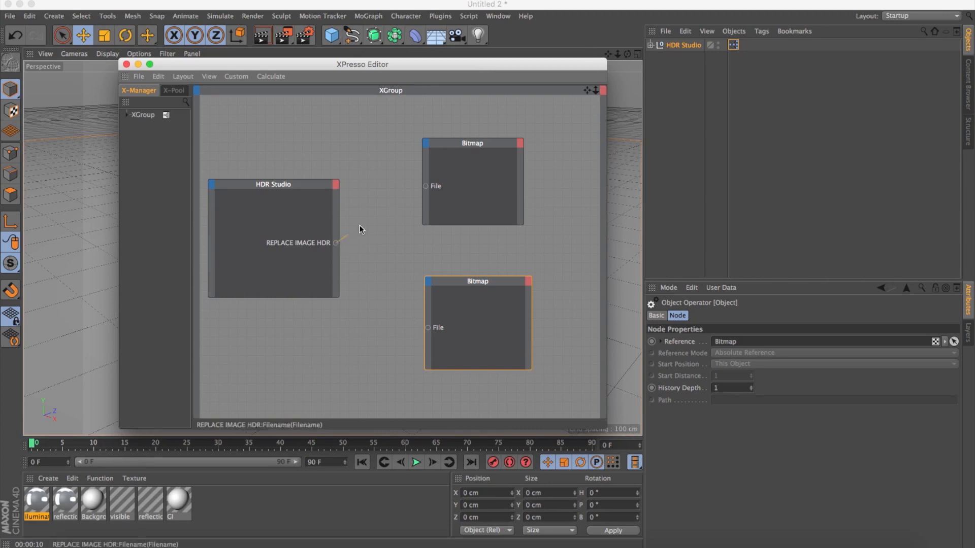
Step: Connect the REPLACE IMAGE HDR output to the File inputs of both Bitmap nodes and close the XPresso Editor
drag(412, 193, 425, 186)
drag(372, 294, 427, 327)
click(127, 65)
Step: Add a cube, raise it to about 102.5 cm in Y, and fillet its edges with a 9 cm radius
click(331, 35)
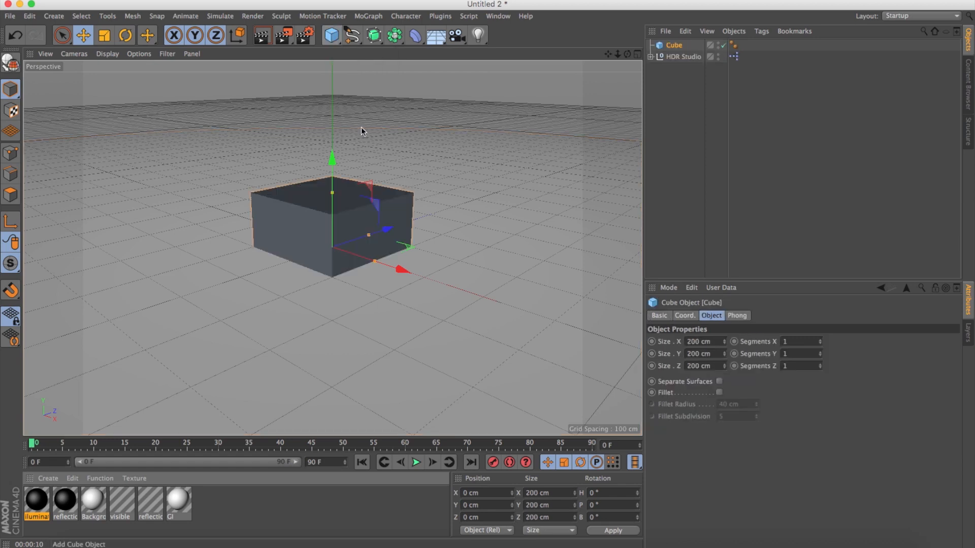
drag(332, 160, 337, 103)
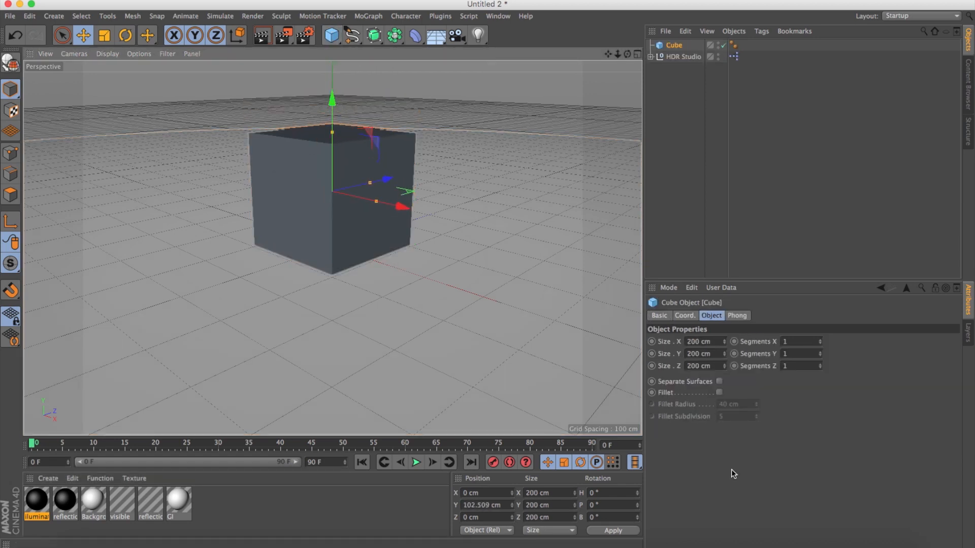
click(719, 392)
drag(756, 404, 756, 414)
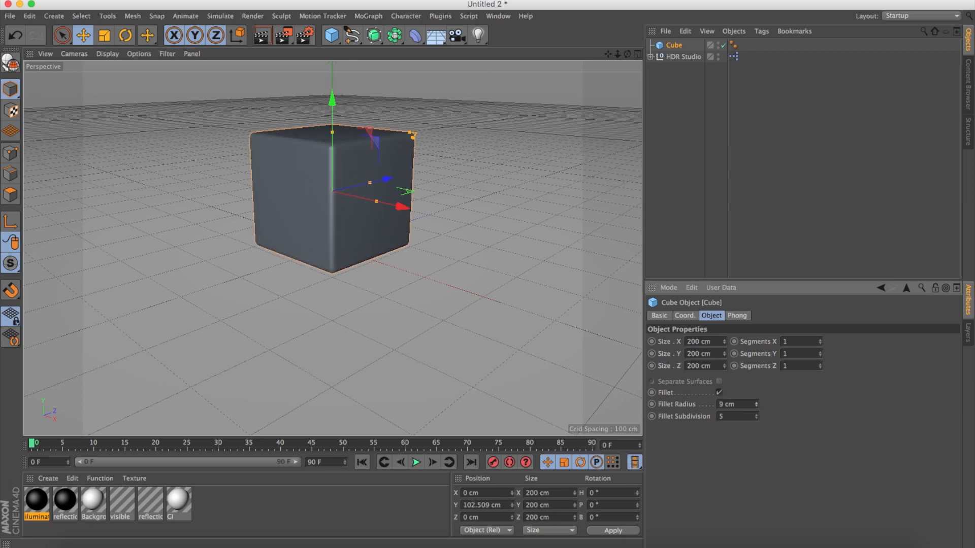
Step: Create a new material and set its Color channel to pure red, RGB 255, 0, 0
double_click(340, 508)
click(44, 495)
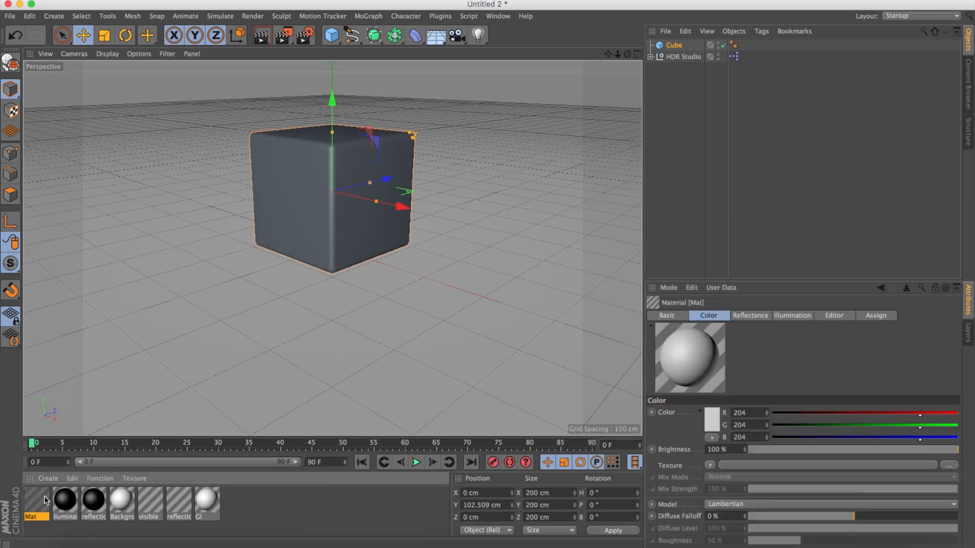
double_click(37, 501)
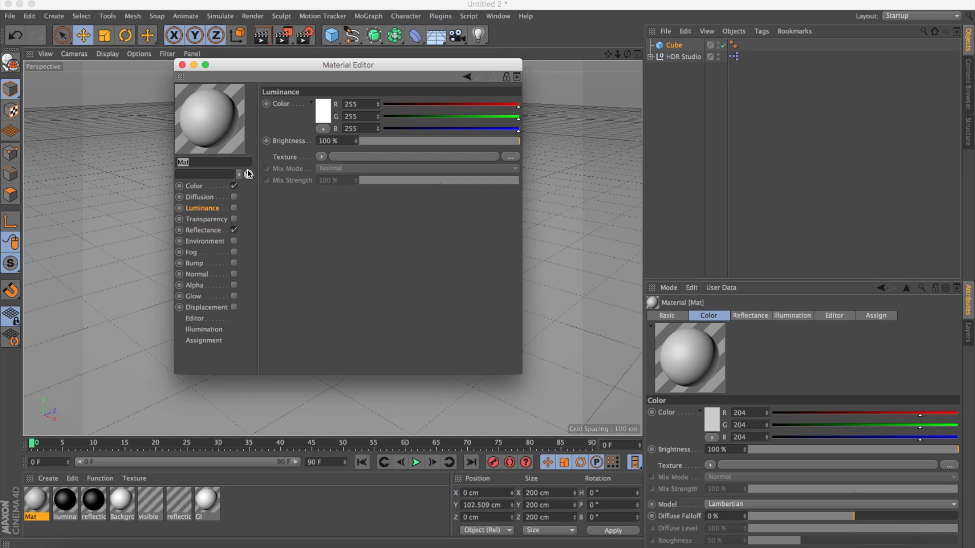
click(207, 186)
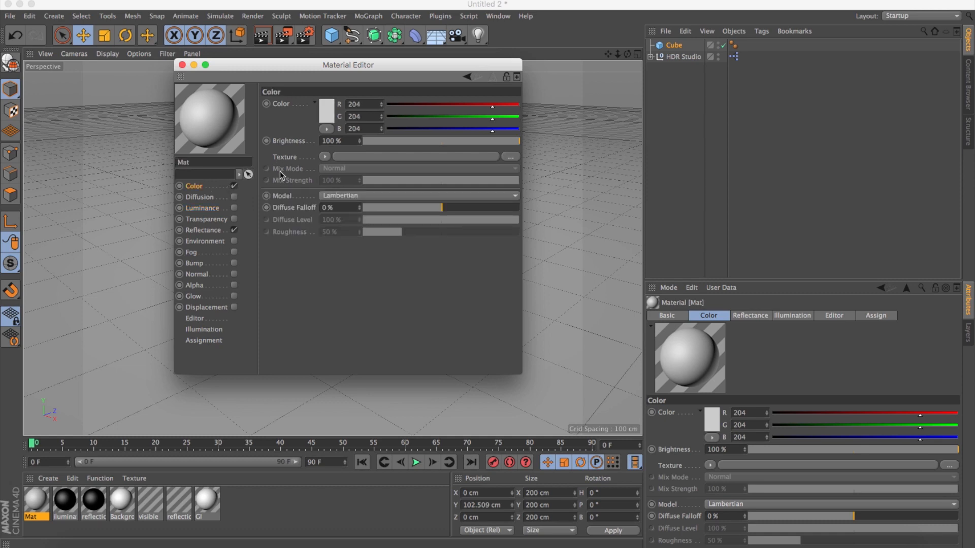
click(332, 114)
click(342, 67)
click(347, 159)
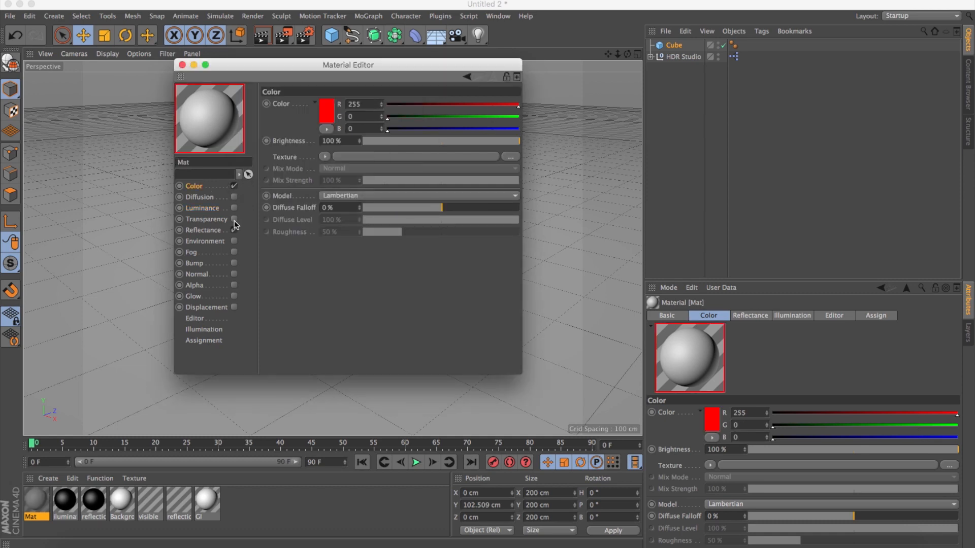
Step: Add a Reflection (Legacy) layer to the red material's Reflectance channel and assign a shader as its layer color texture
click(234, 230)
click(278, 118)
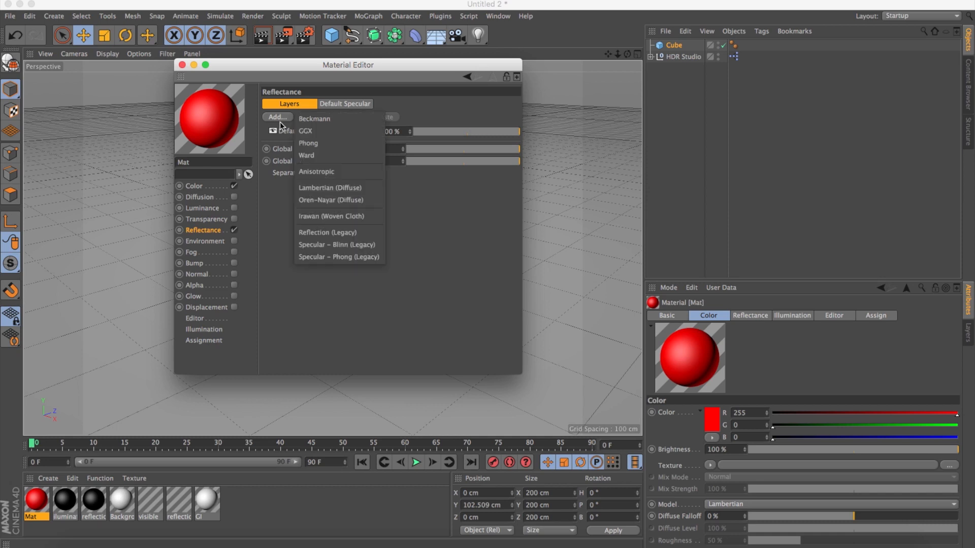
click(315, 234)
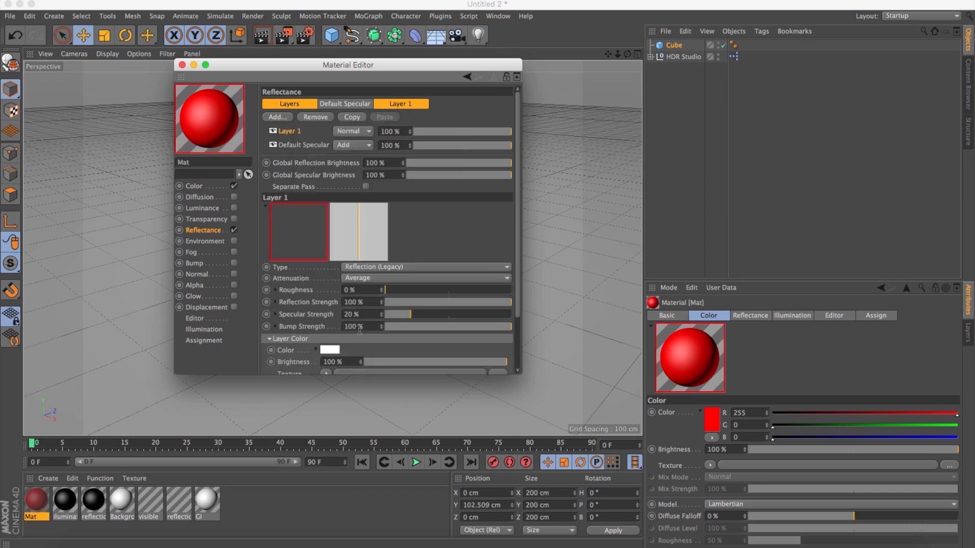
drag(519, 295, 515, 329)
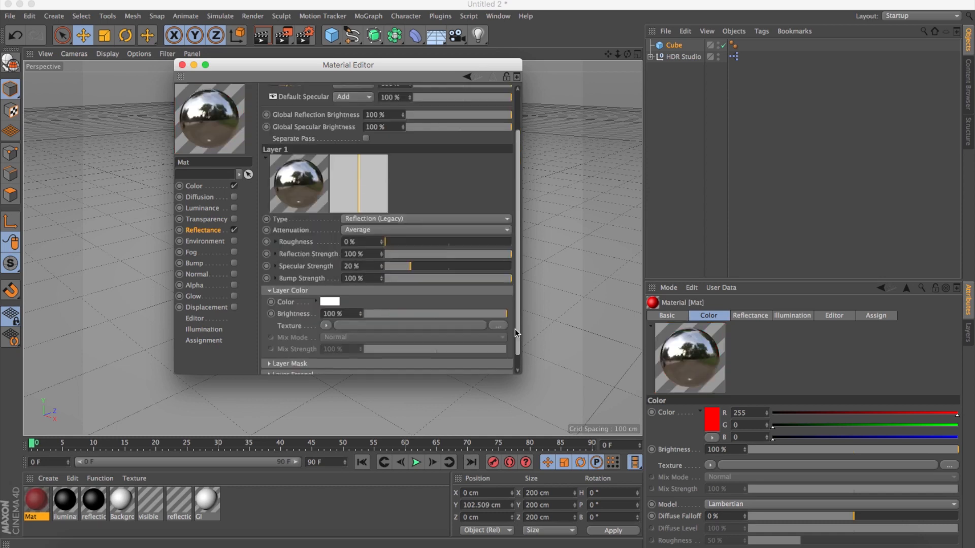
click(326, 325)
click(350, 146)
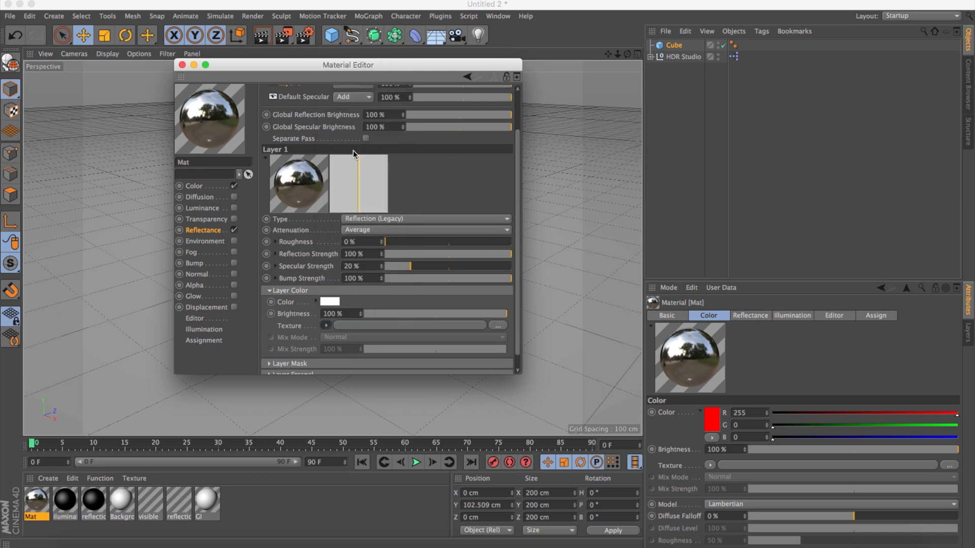
Step: Close the Material Editor, apply the red material to the cube and view it from a higher angle
click(182, 65)
drag(37, 500, 332, 166)
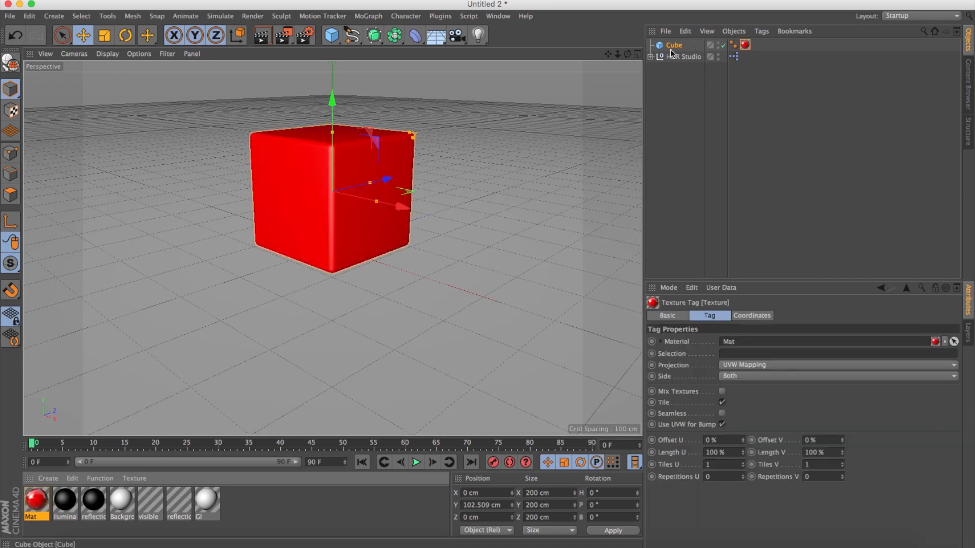
drag(627, 54, 579, 118)
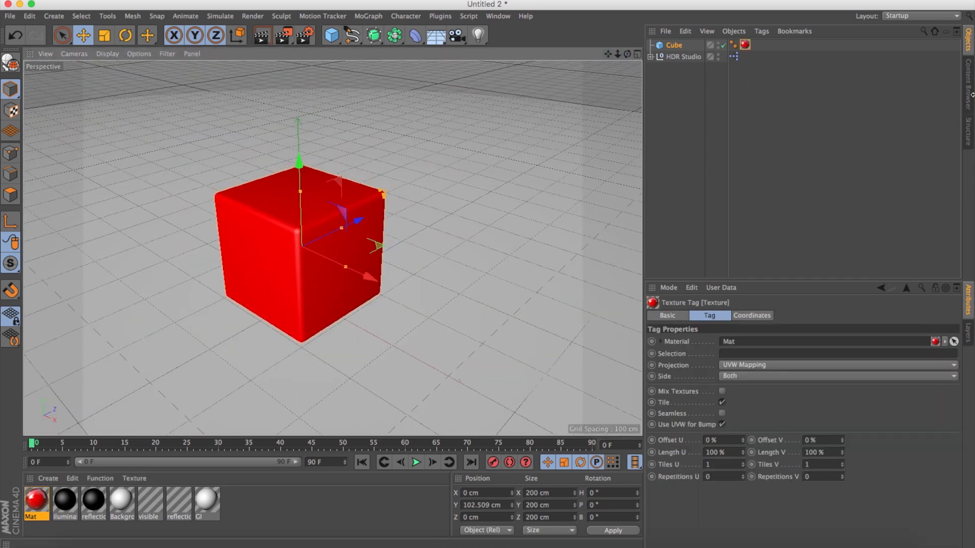
Step: Assign BasicStudio.hdr from the Content Browser to HDR Studio's REPLACE IMAGE HDR user data and render the view
click(676, 57)
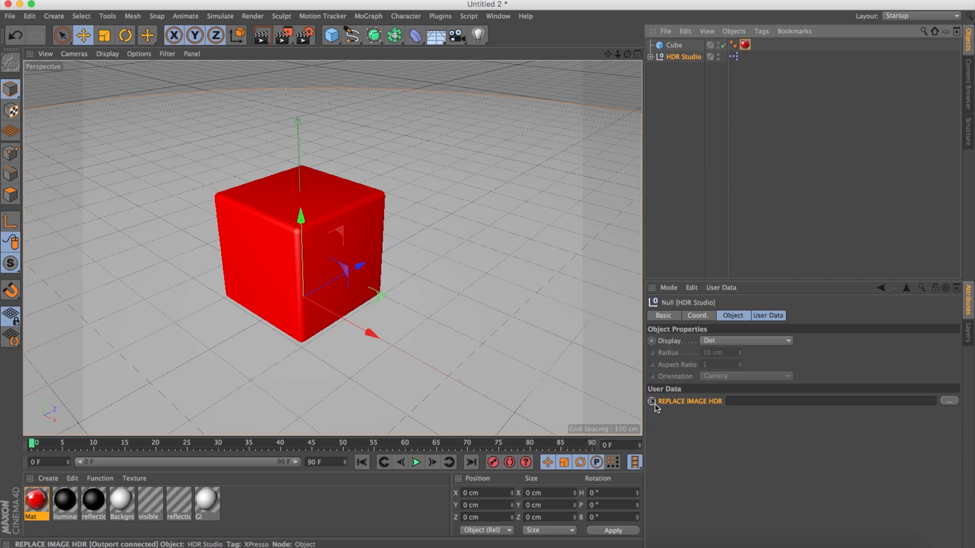
click(968, 84)
scroll(747, 175, down, 2)
scroll(752, 163, up, 5)
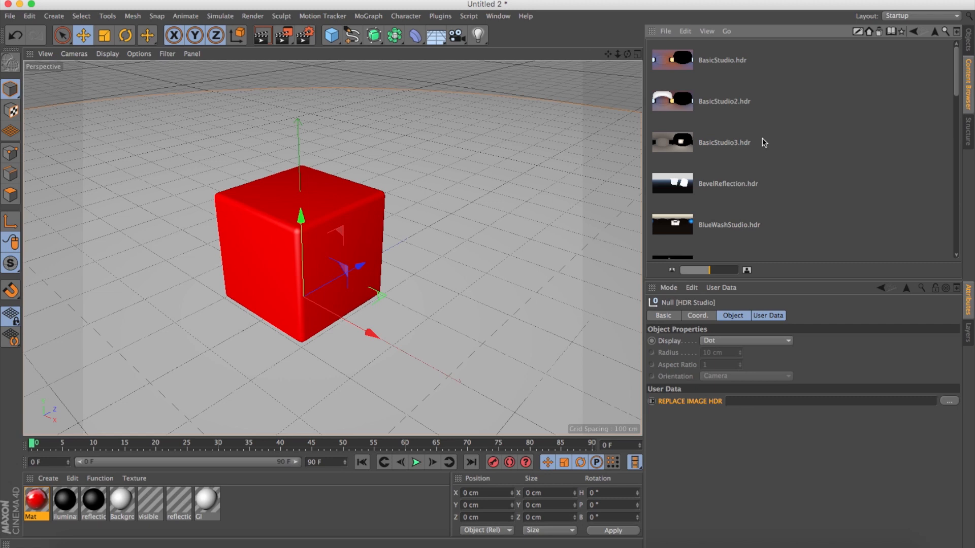
click(673, 62)
drag(672, 62, 785, 399)
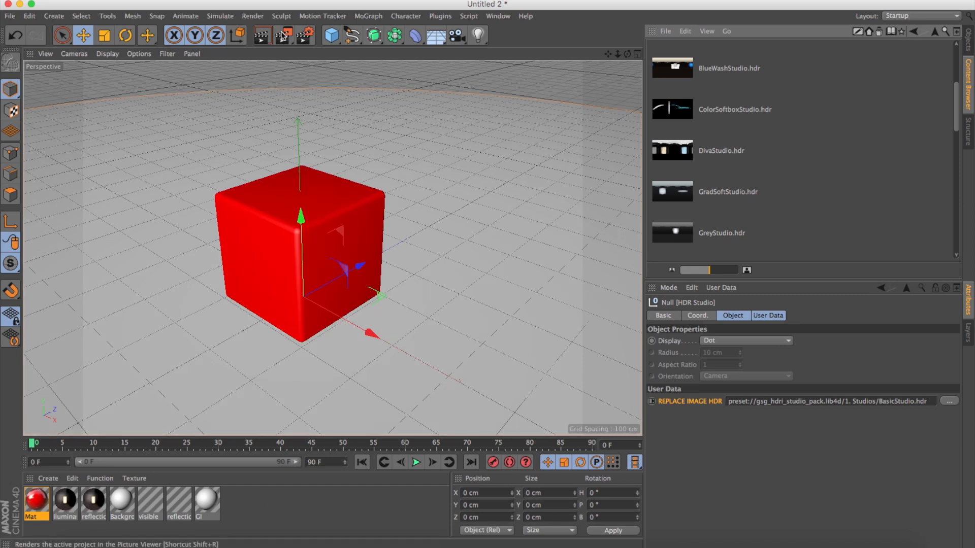
click(262, 37)
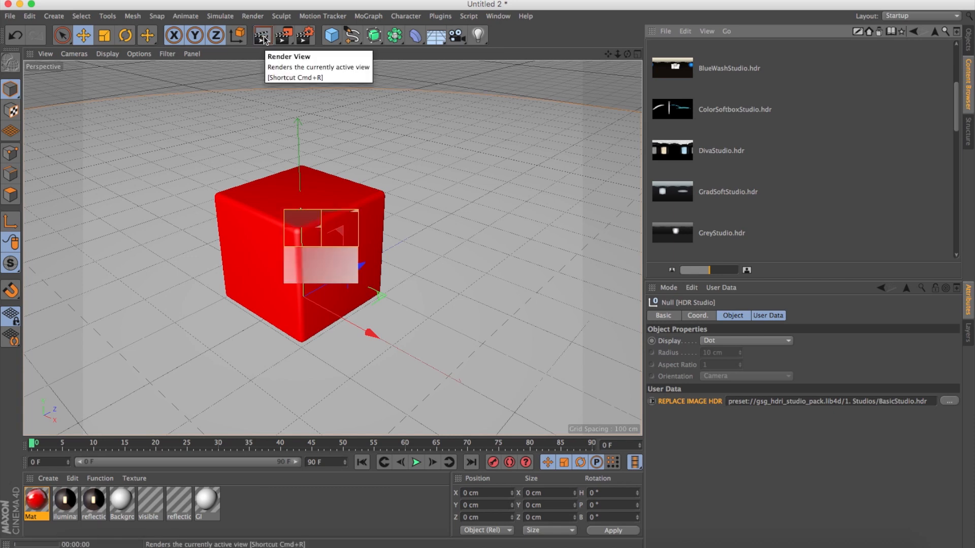
Step: Replace the HDR Studio image with OverheadDotsAndFloorStudio.hdr from the Content Browser and render the view again
click(680, 118)
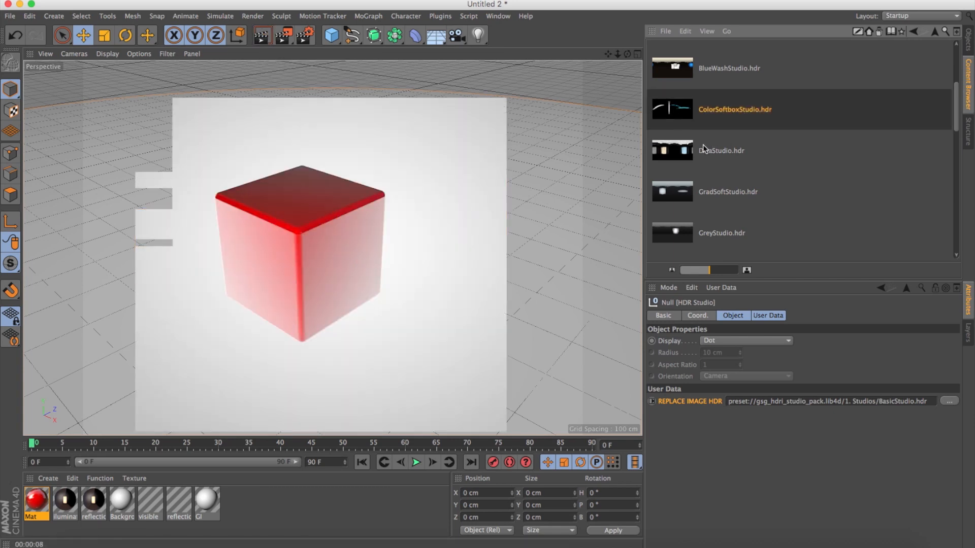
scroll(706, 166, down, 5)
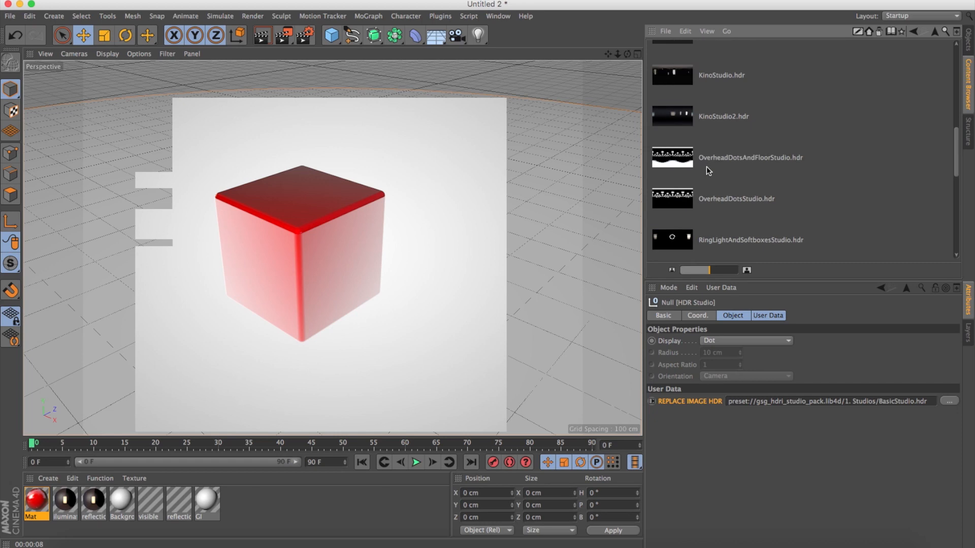
drag(788, 405, 788, 404)
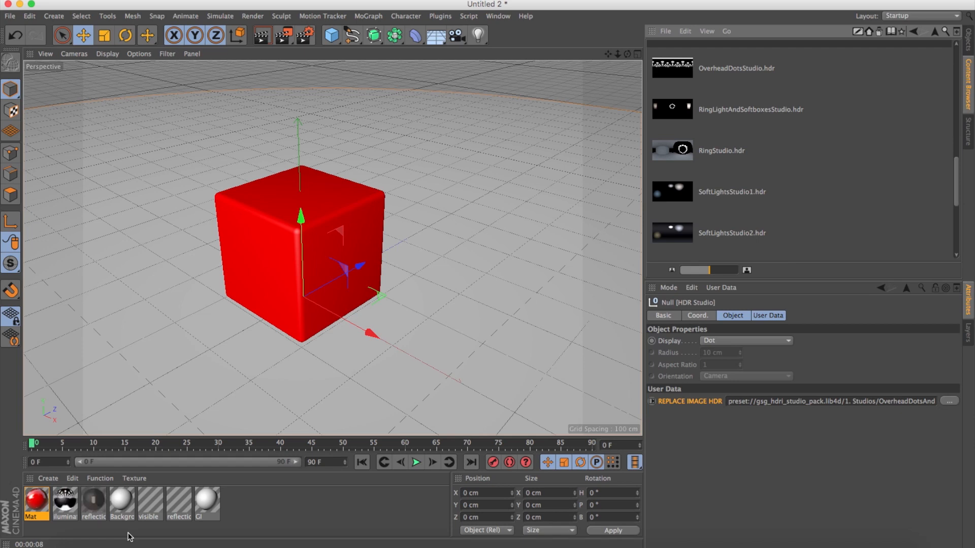
click(264, 38)
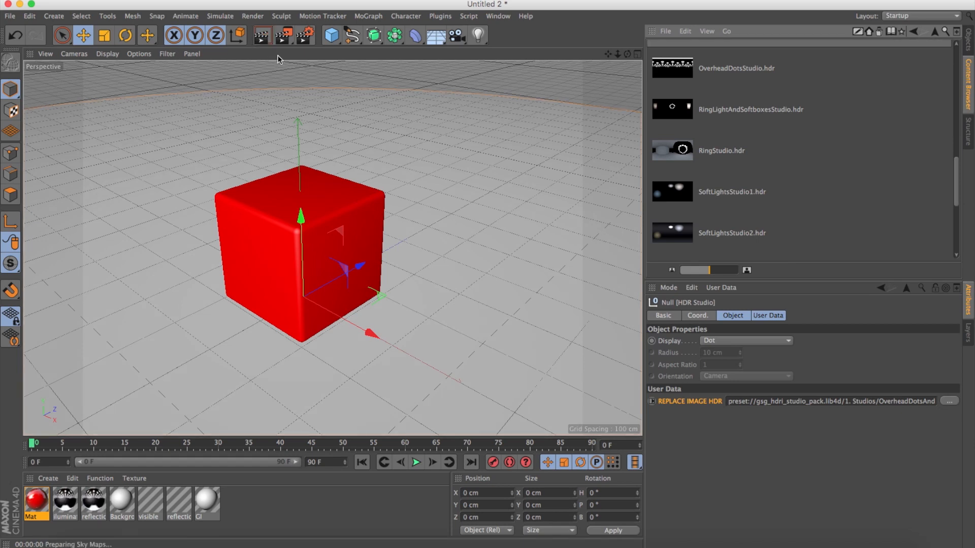